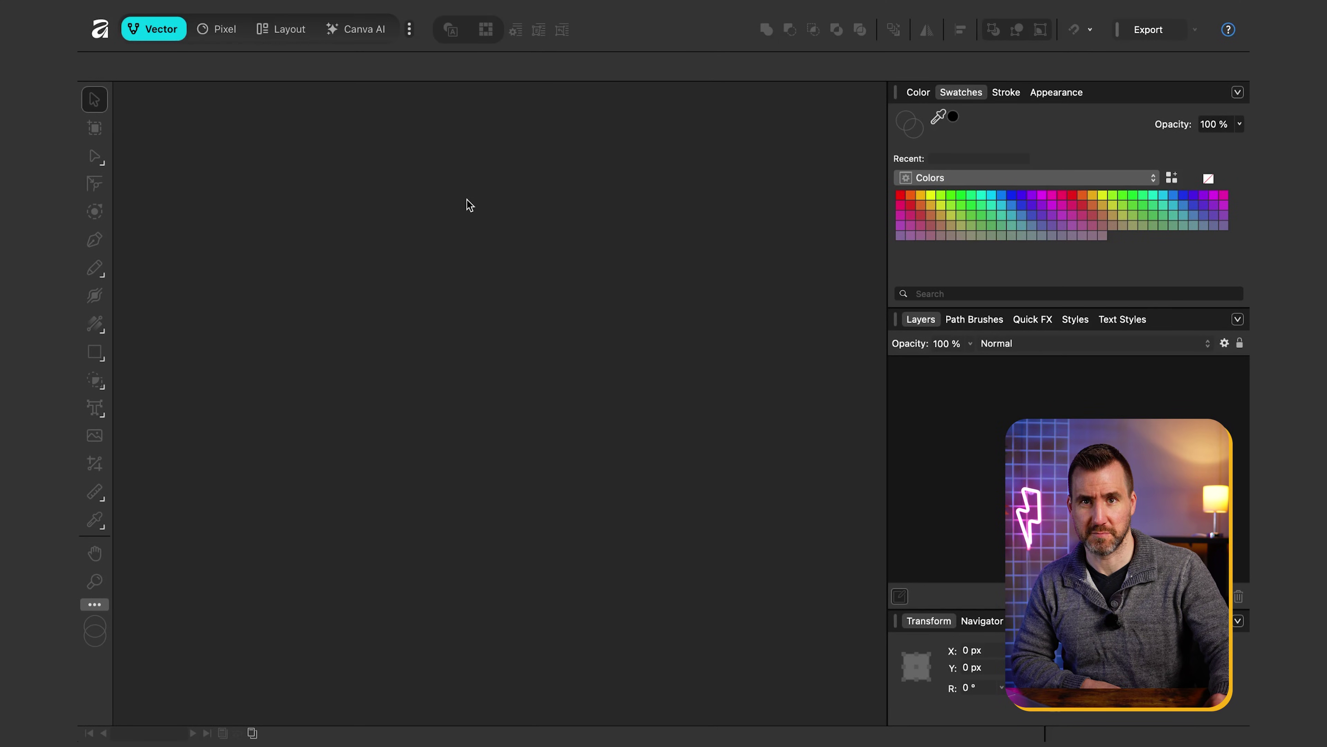
Create a new A3 document with multi-page enabled, facing pages and 8 pages
click(179, 1)
click(186, 21)
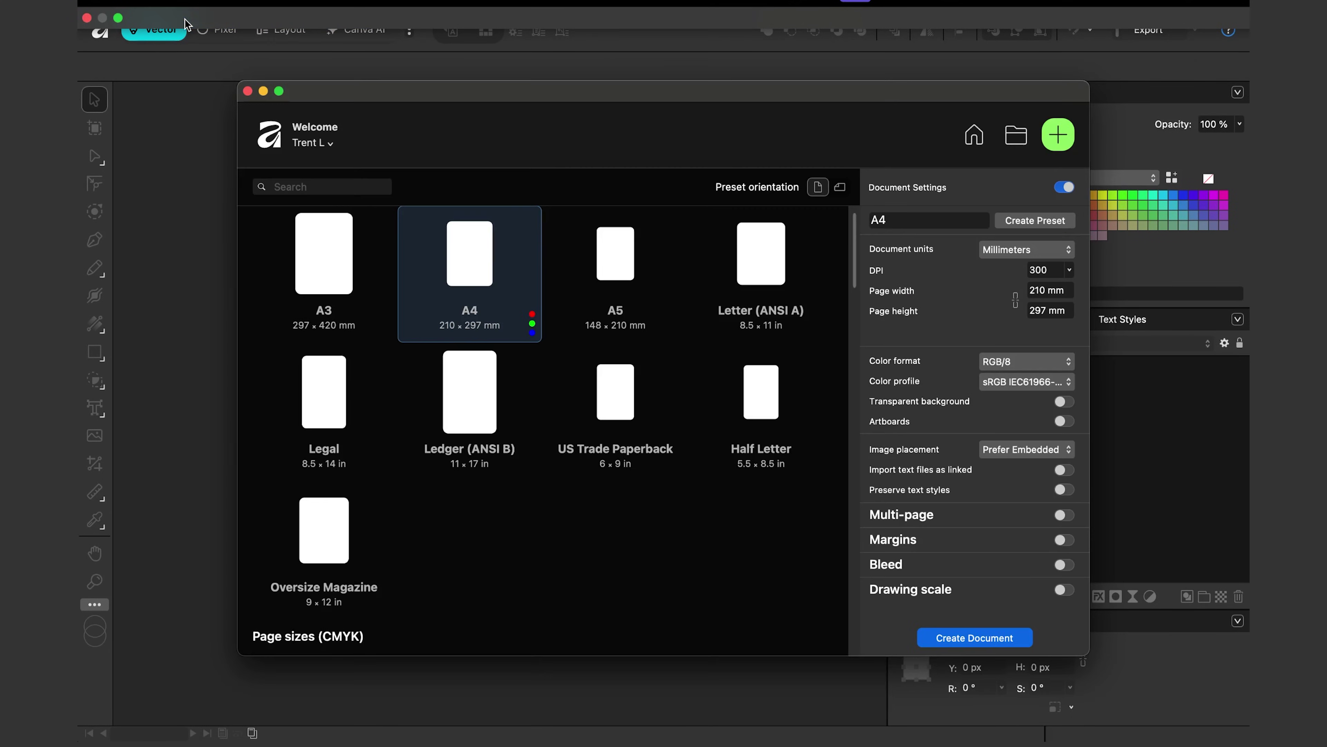
click(330, 248)
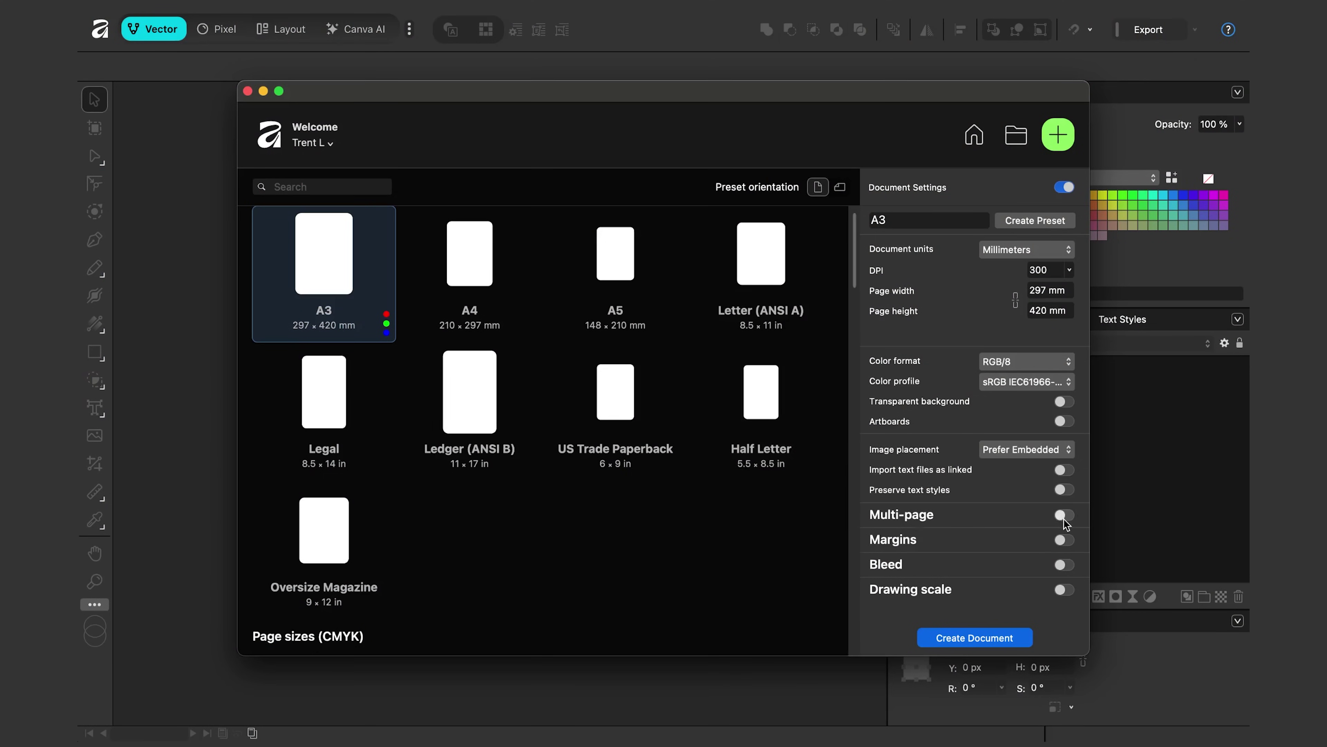
click(1064, 516)
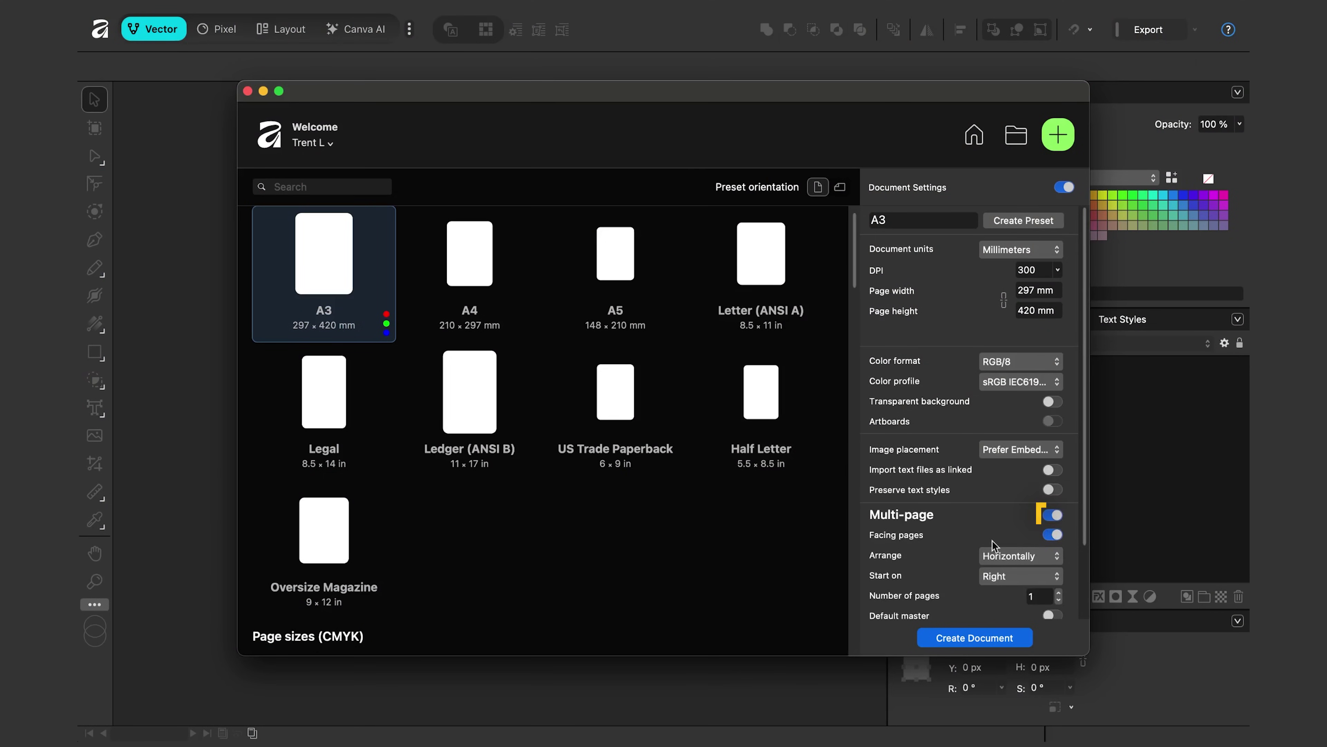
scroll(1081, 408, down, 3)
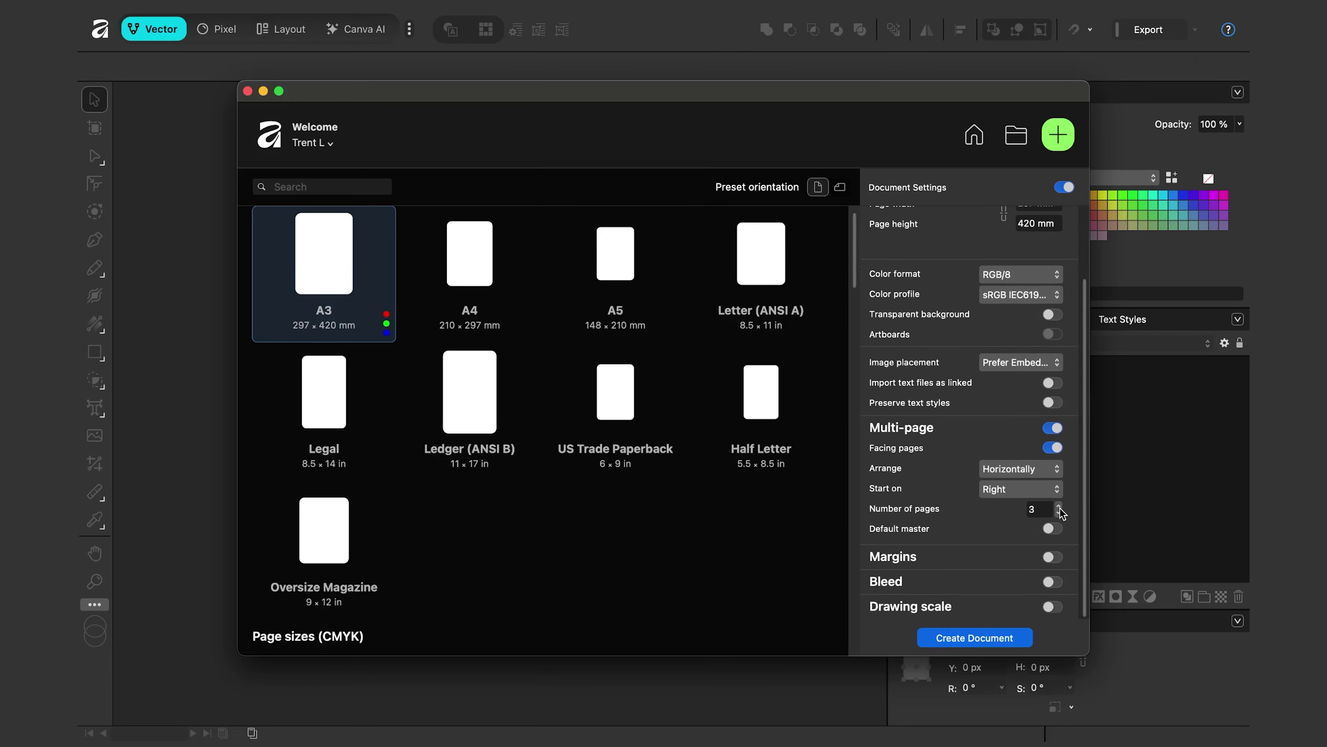
click(964, 637)
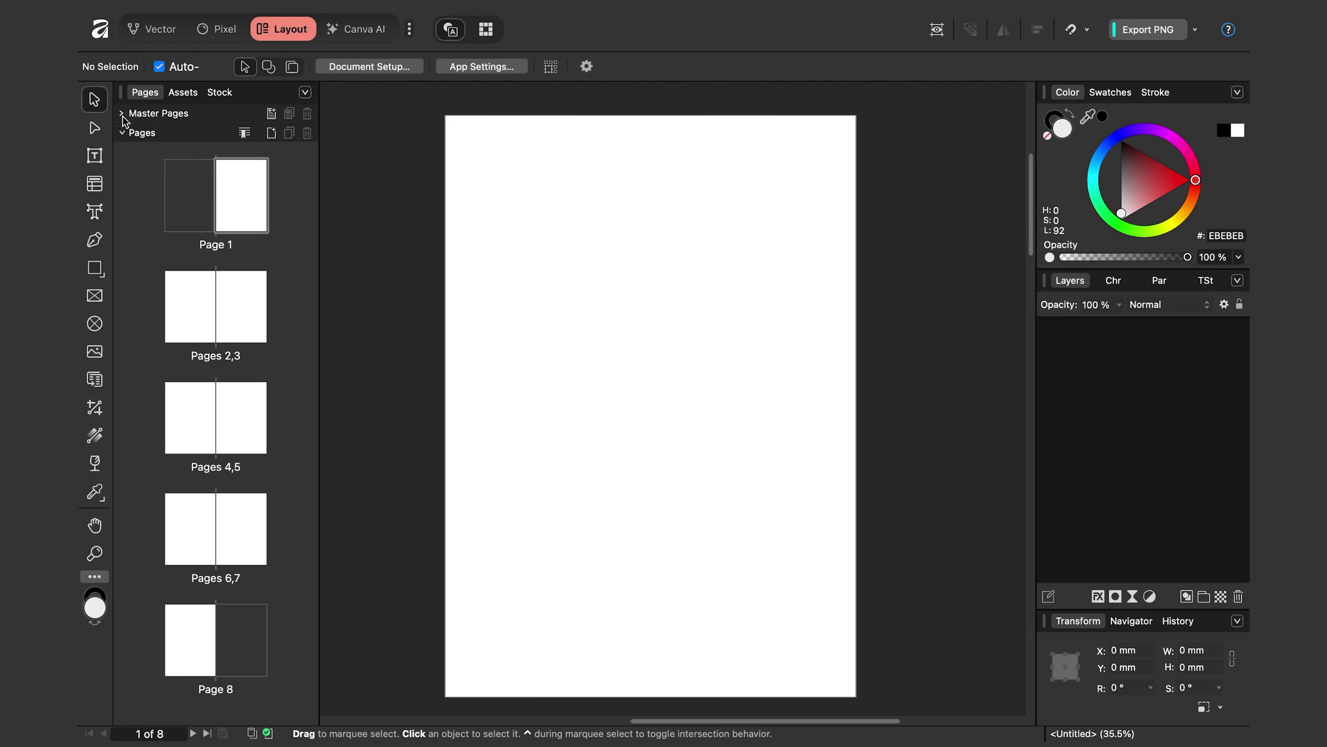
Add a new A3 master page with a two-page facing layout, keeping the default name and settings
click(123, 114)
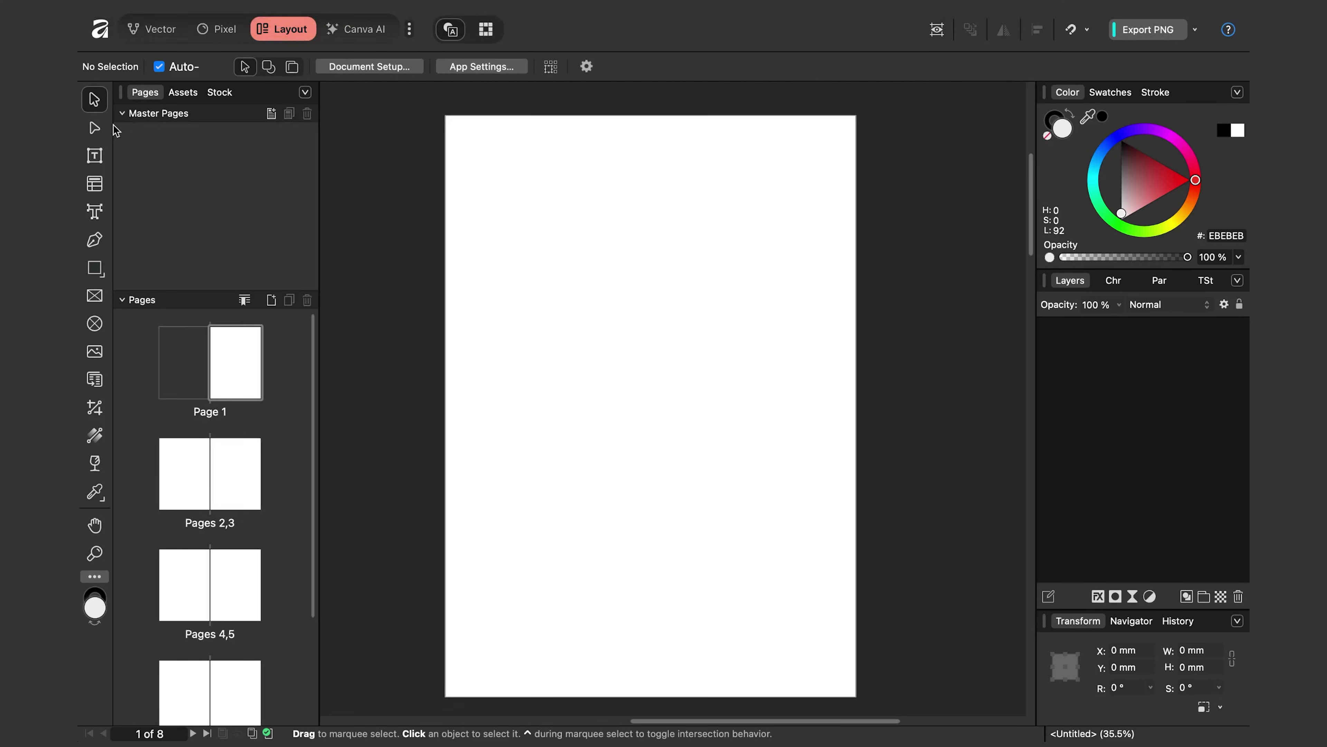
click(271, 114)
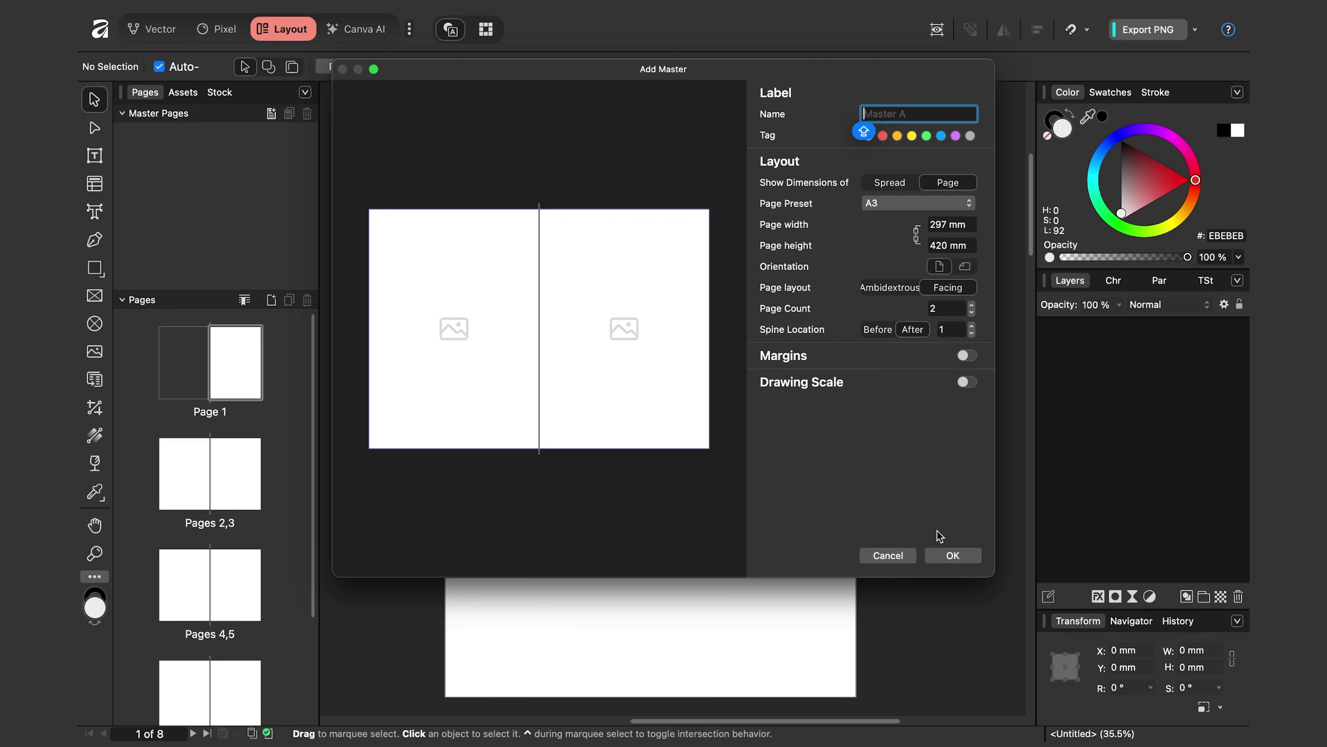
click(953, 556)
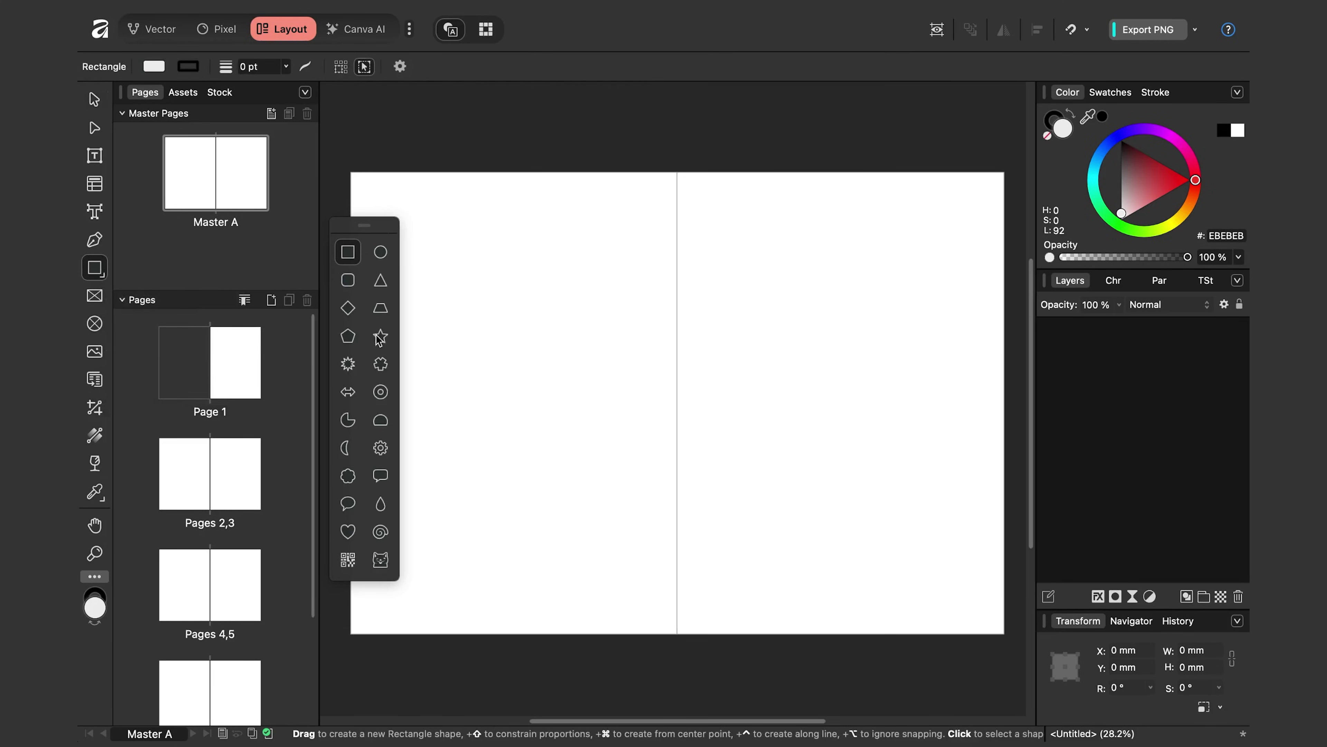
On the master's left page, draw a yellow (FFD800) star about 156 × 149 mm and add the art text "FRANKENSTEIN" above it
click(379, 336)
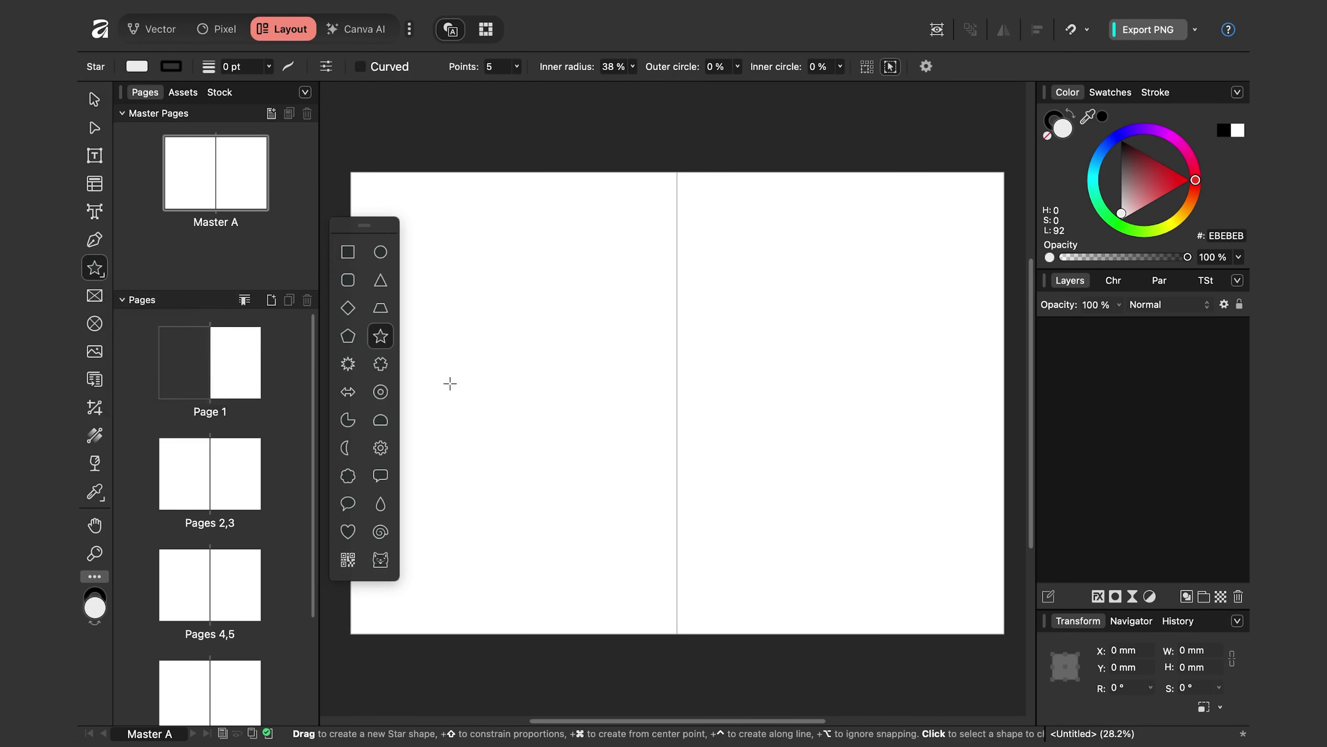
drag(469, 350, 636, 508)
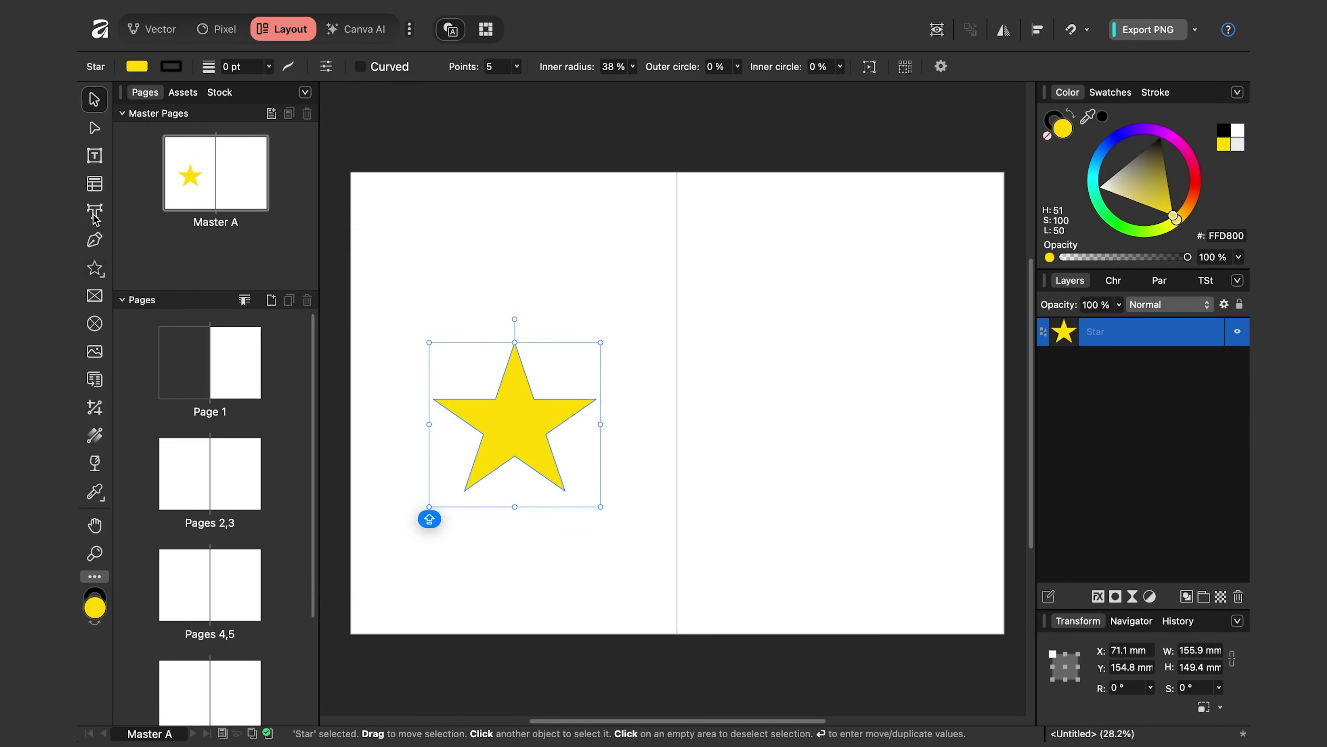
click(94, 212)
drag(379, 204, 423, 245)
text(FRANKENSTEIN)
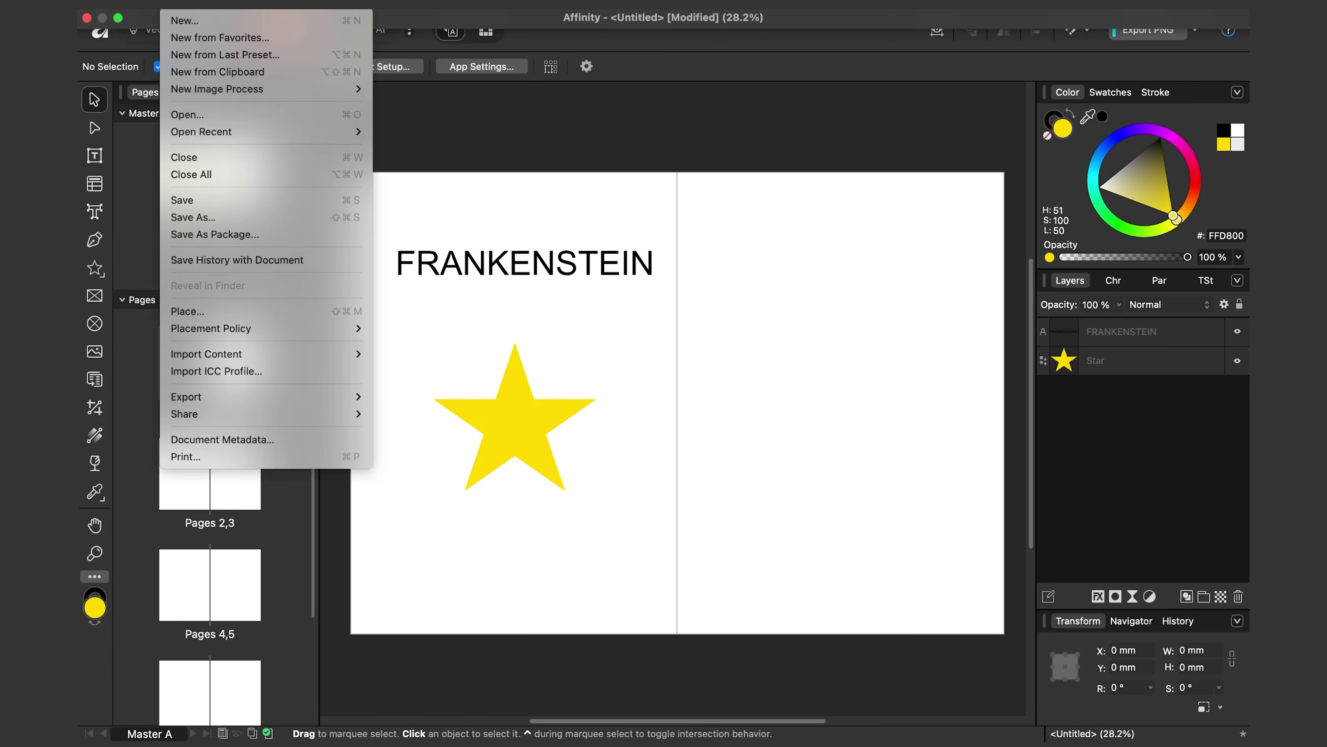
Place frankenstein.png from the 247_Affinity_MasterPages folder on the master's right page at about 186 × 279 mm
click(197, 314)
click(582, 455)
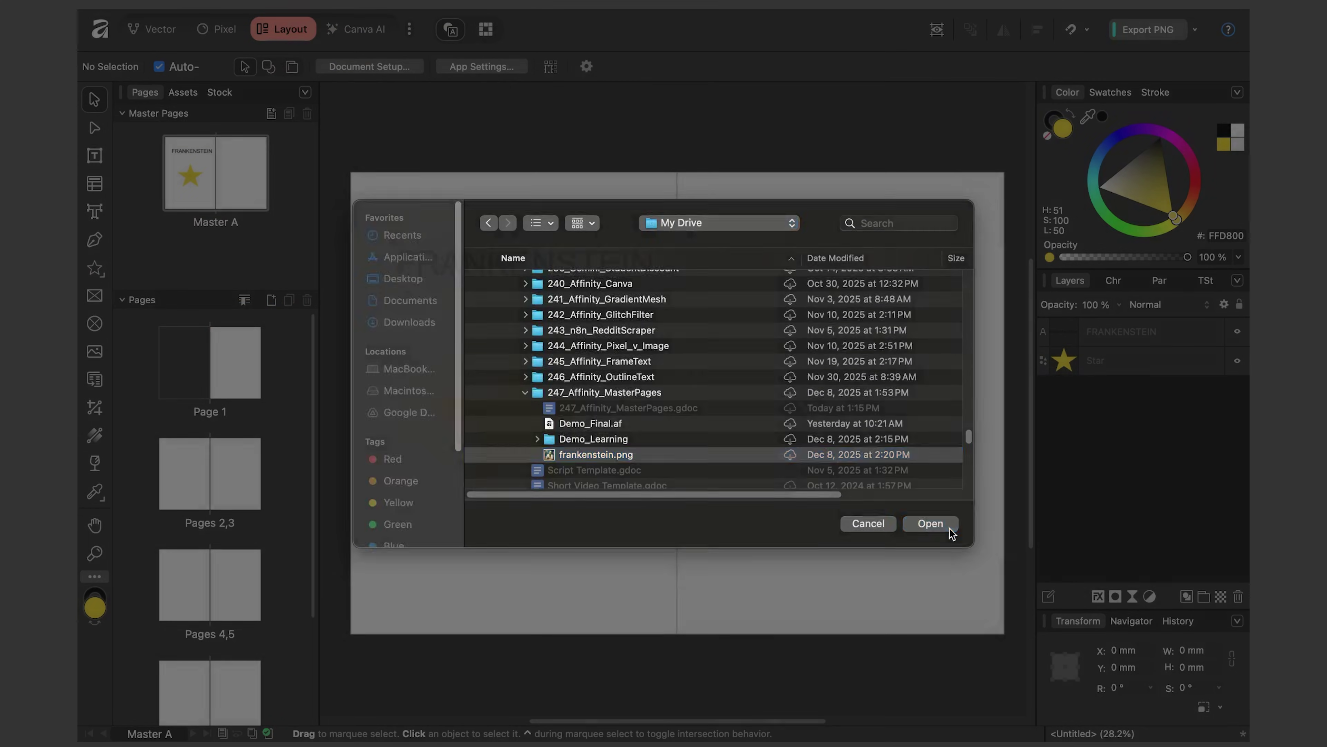
click(947, 526)
drag(717, 251, 968, 532)
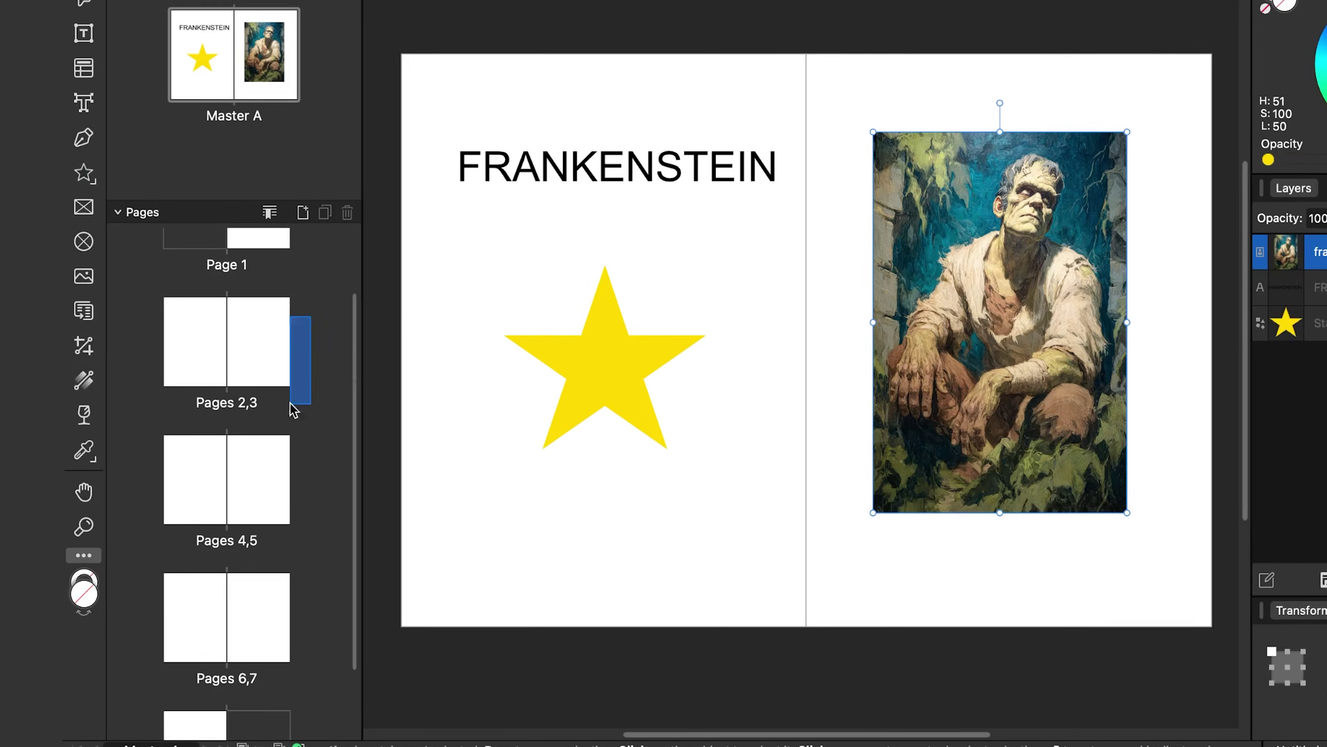
Apply Master A to pages 2-7 with Replace Existing, Migrate content and Size conforming, and go to the pages 2,3 spread
drag(292, 409, 158, 625)
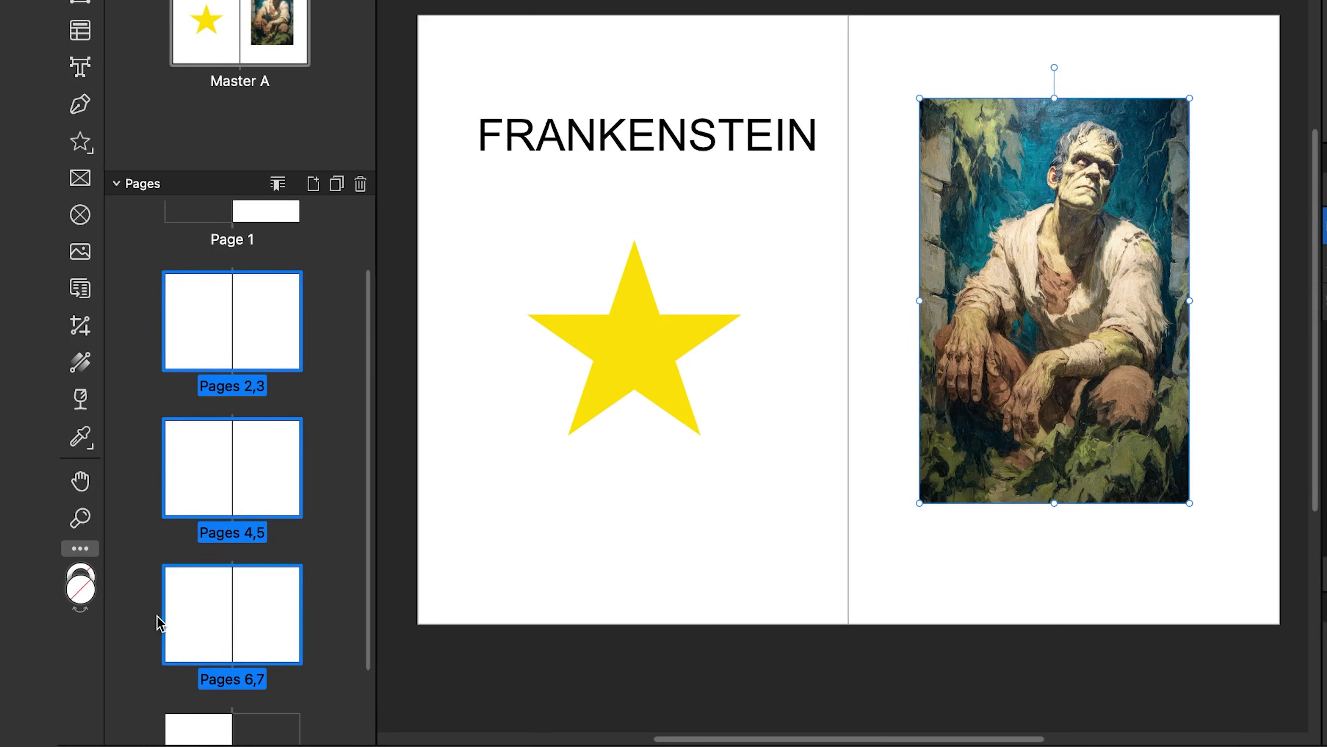
right_click(259, 315)
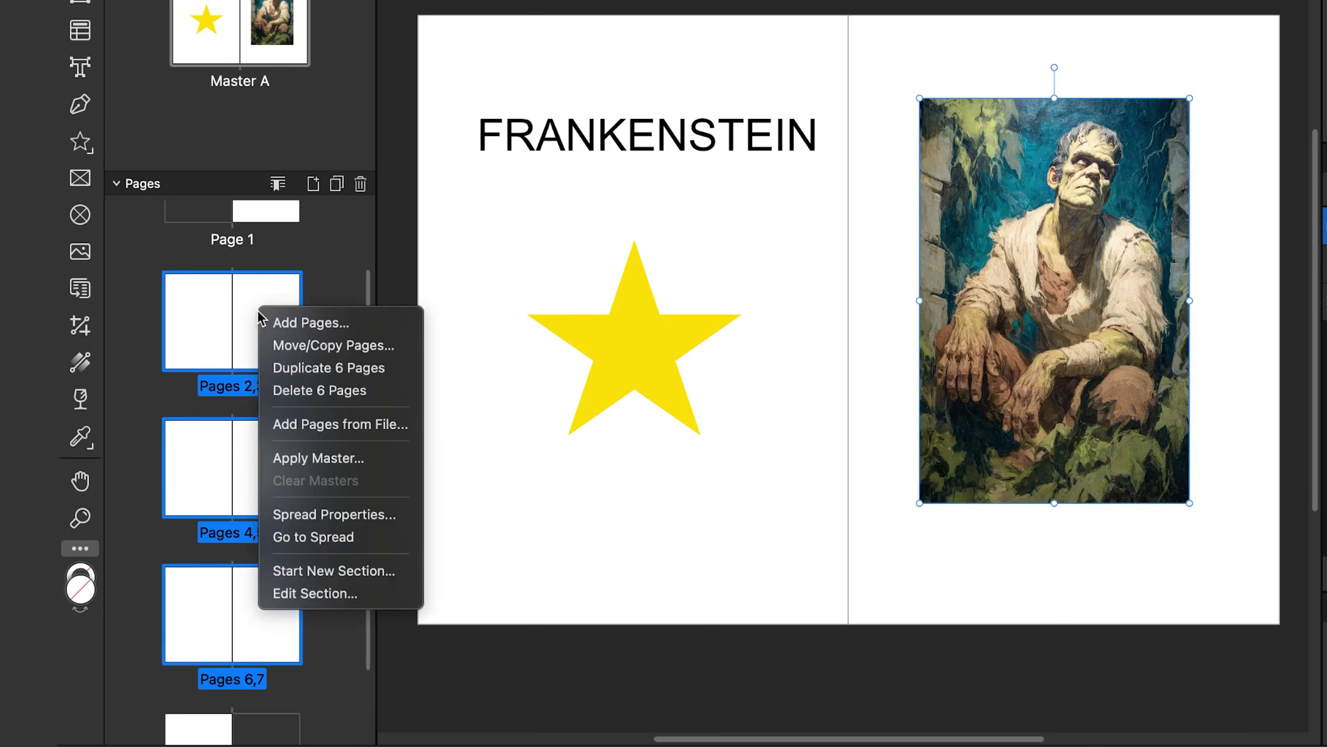
click(334, 460)
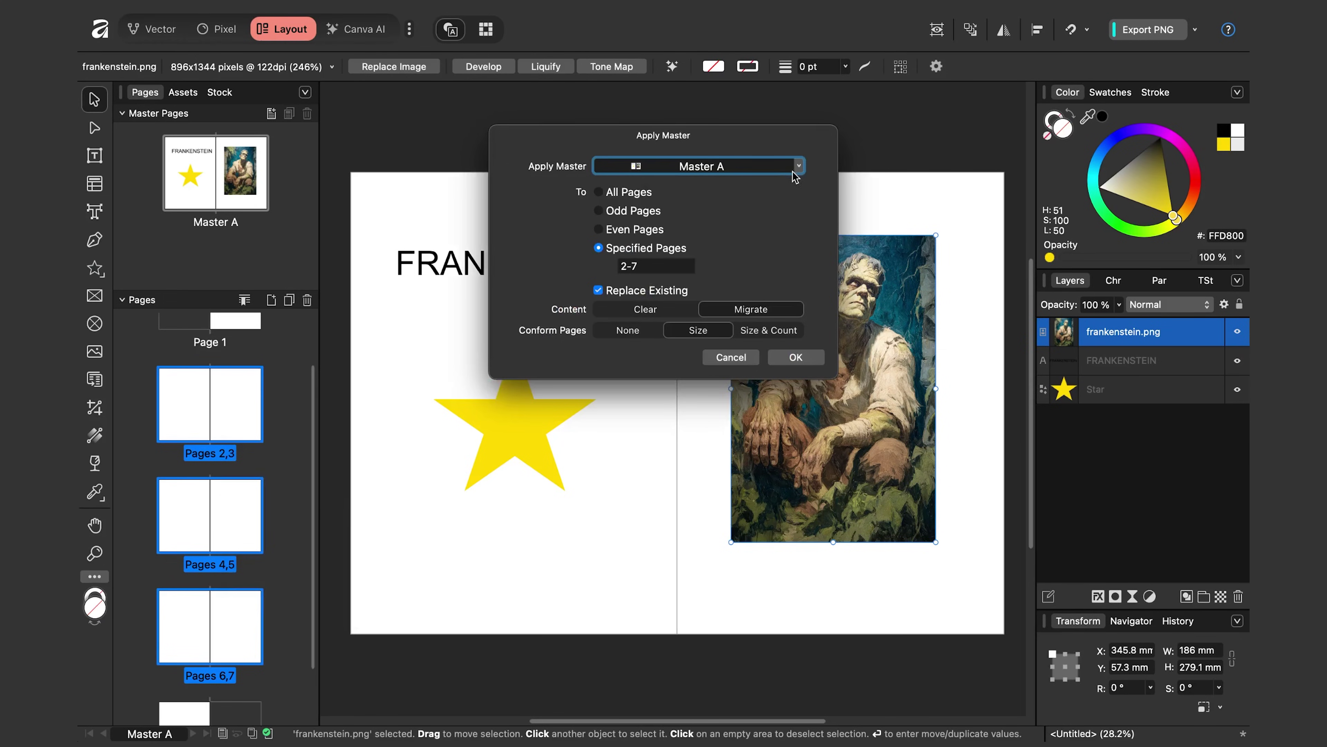
click(799, 167)
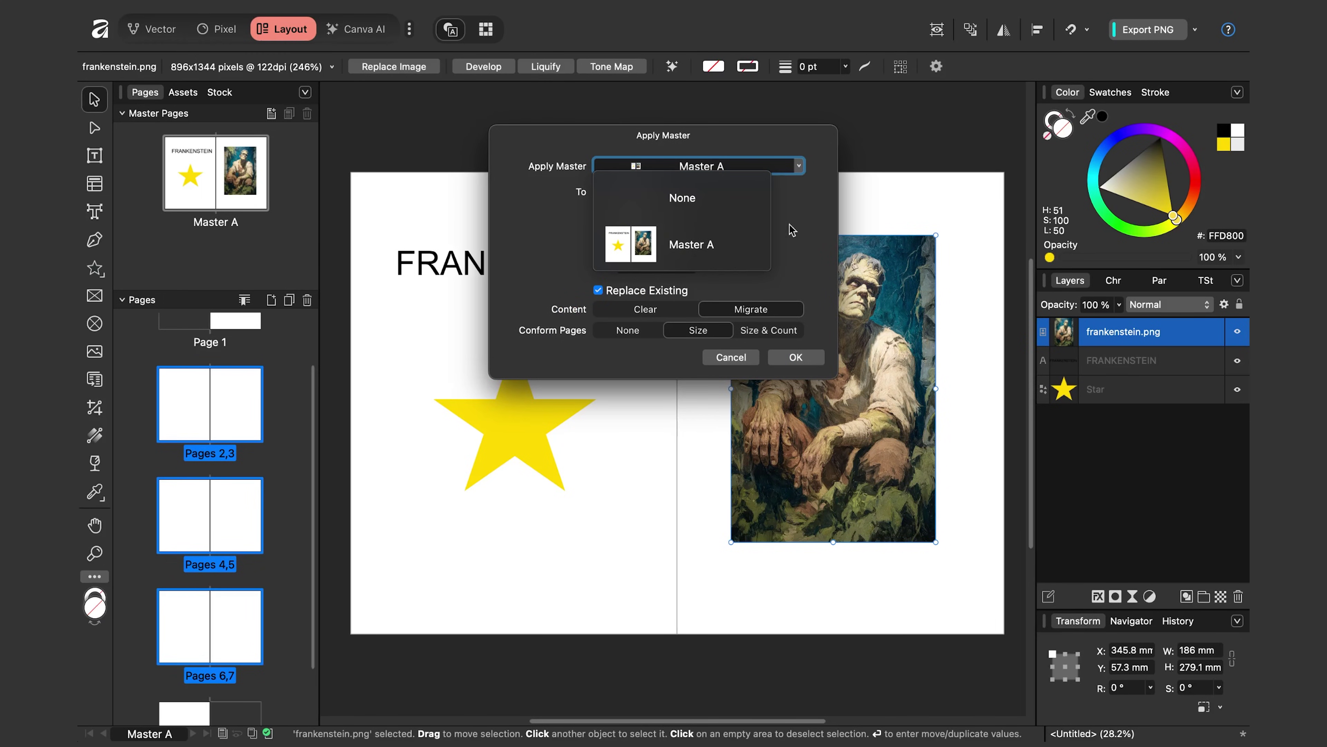
click(683, 256)
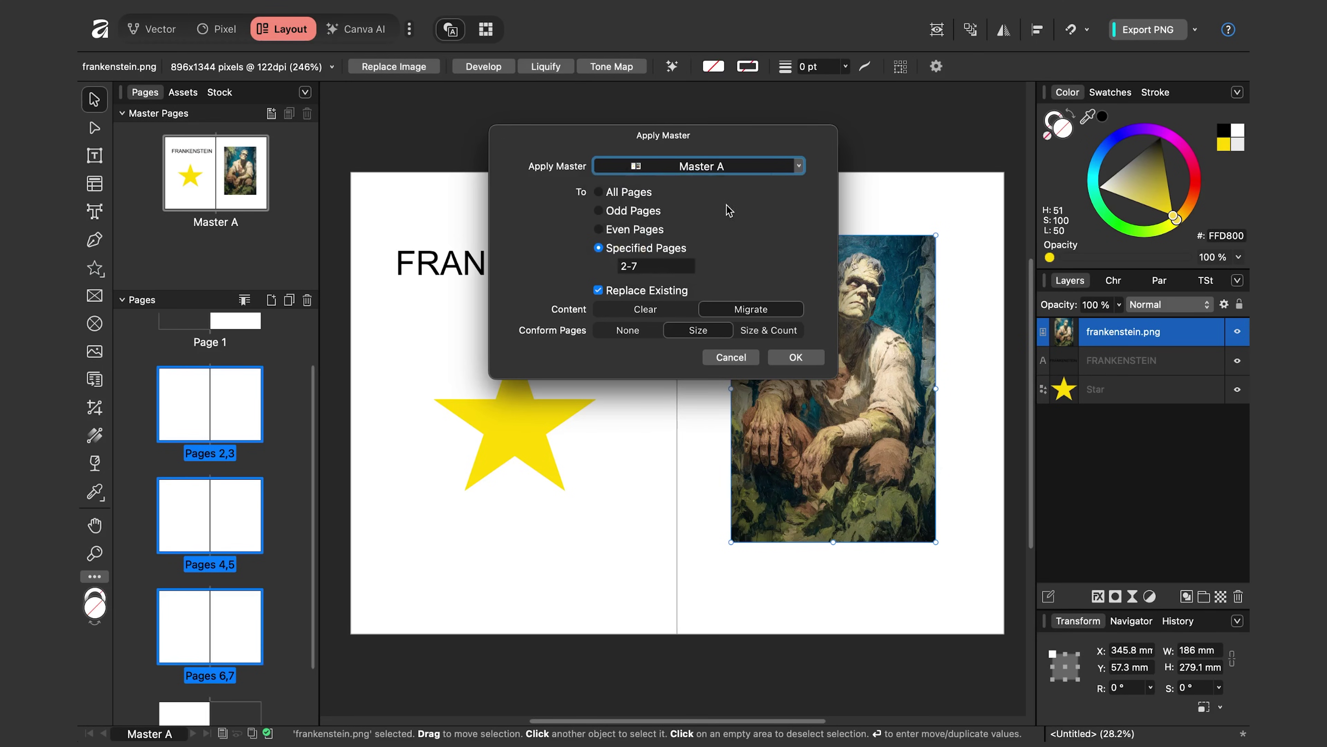
click(799, 359)
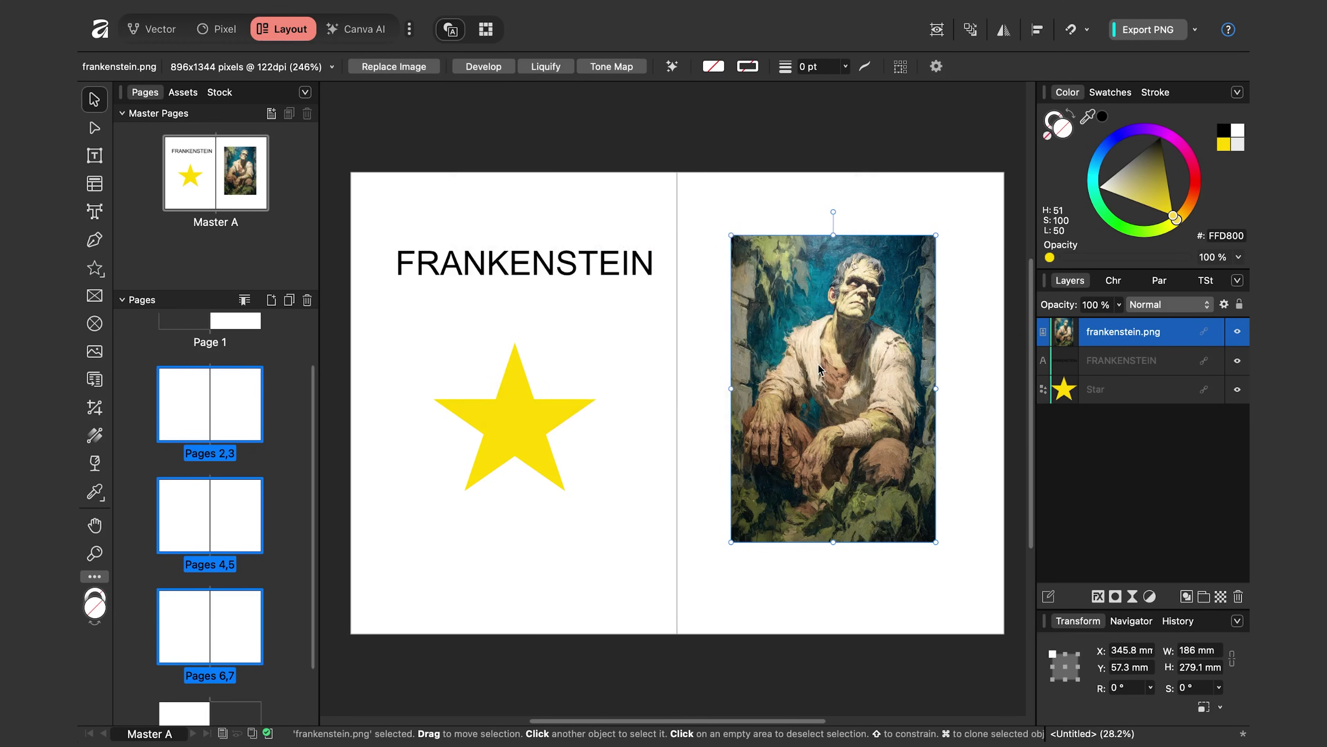
click(197, 409)
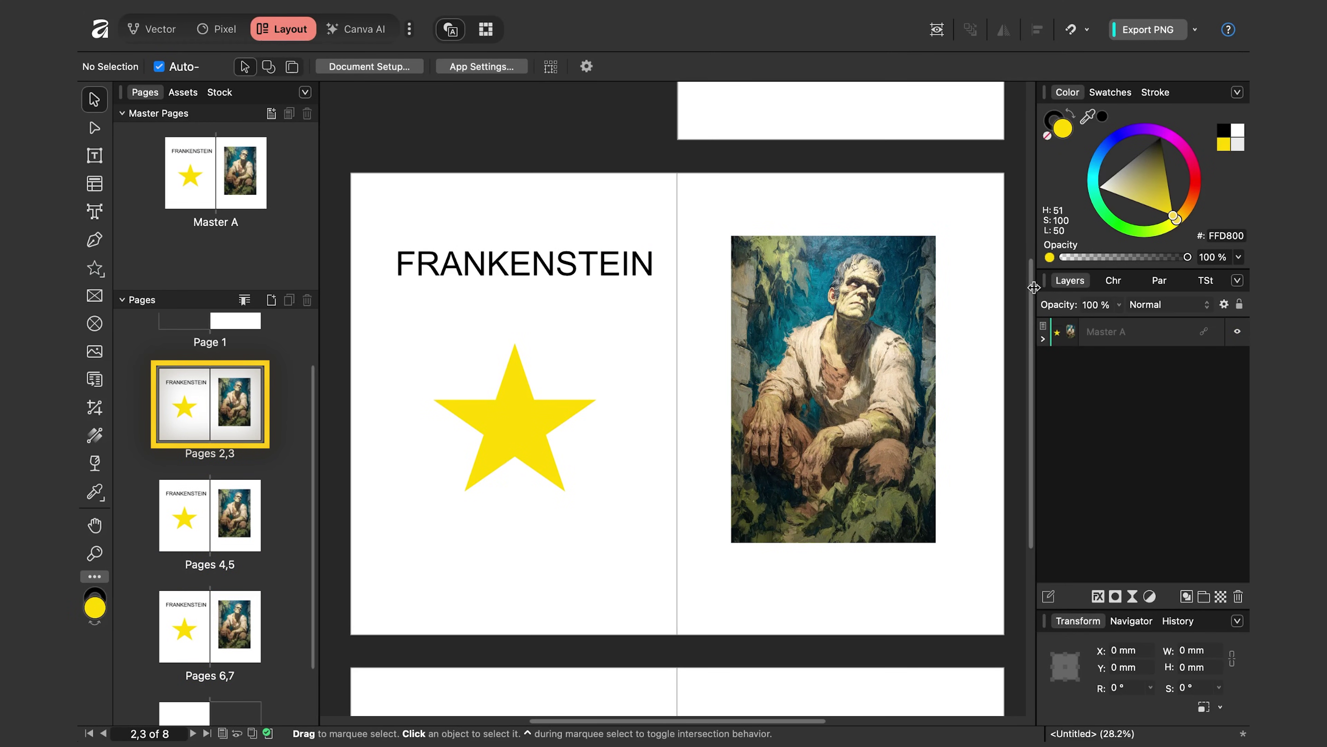
scroll(1024, 314, down, 15)
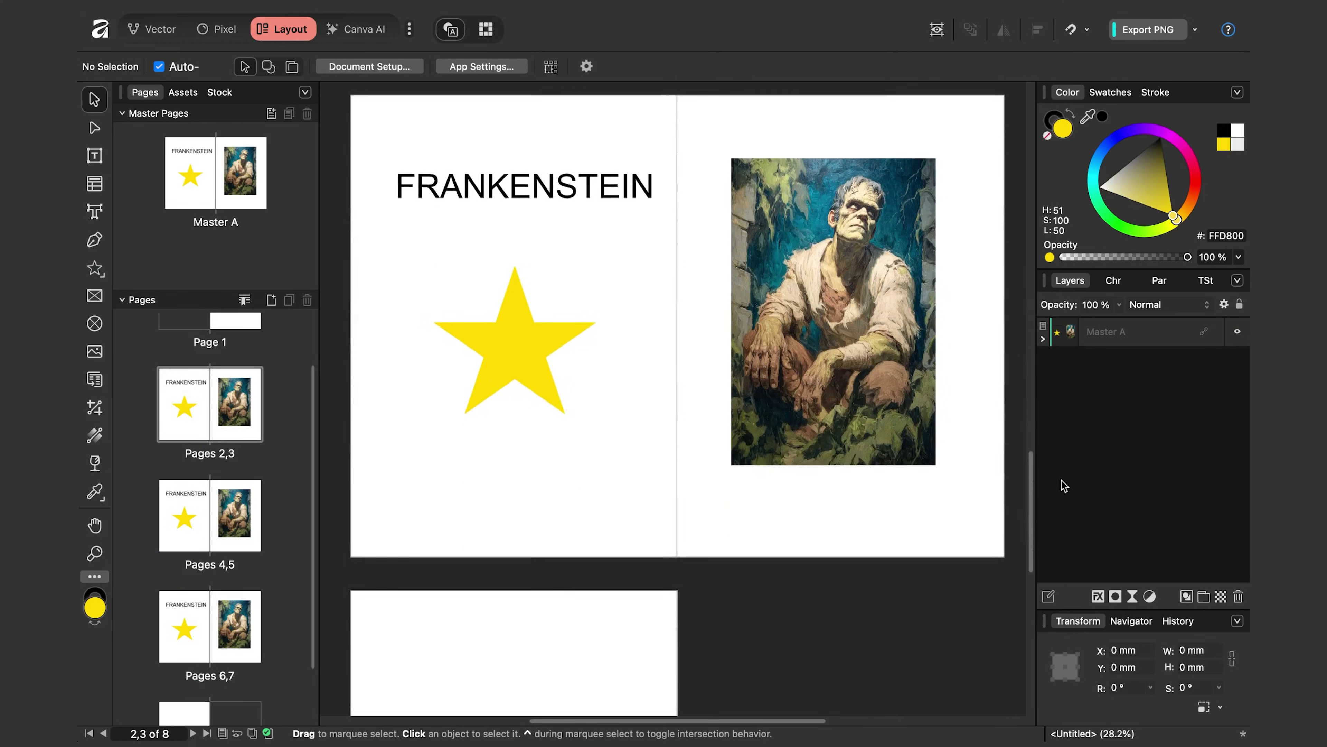
scroll(1064, 486, up, 12)
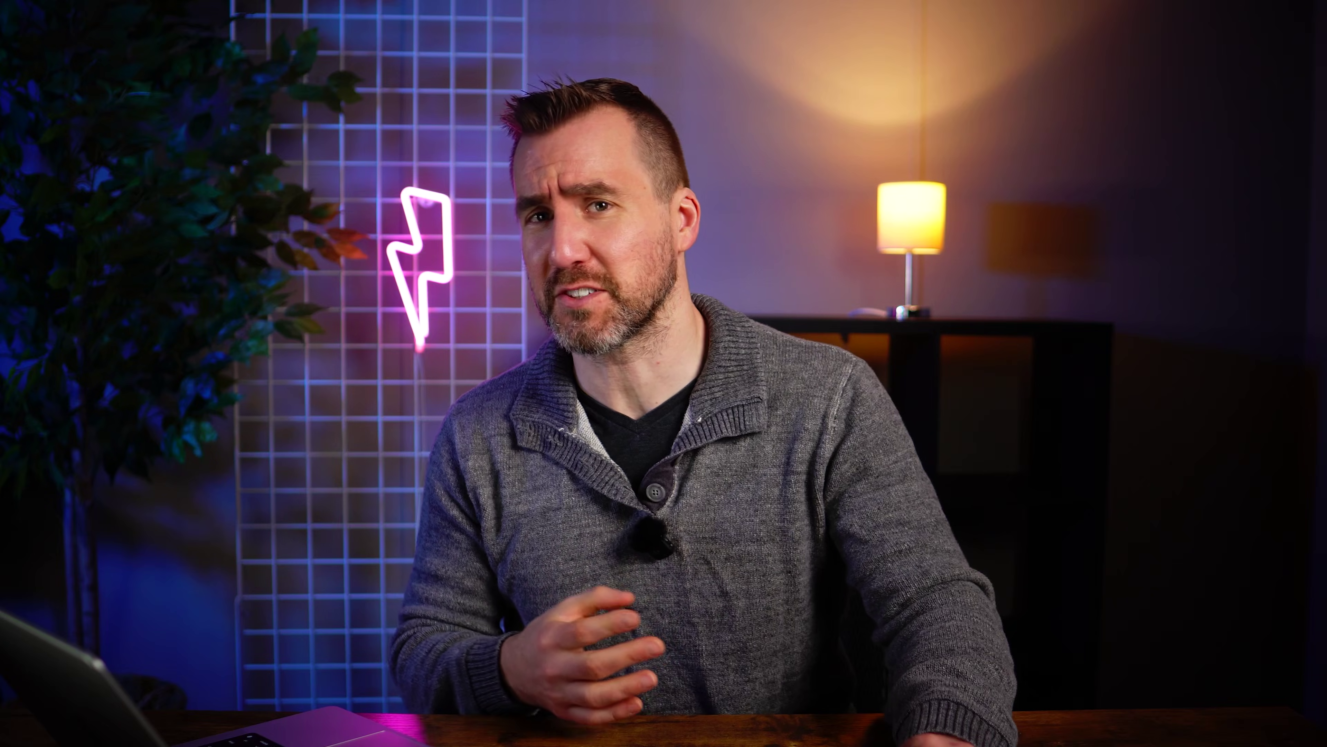
Open Master A, recolour the star pink (about FF0077) and add the line "BY MARY SHELLY" under the FRANKENSTEIN title
click(198, 166)
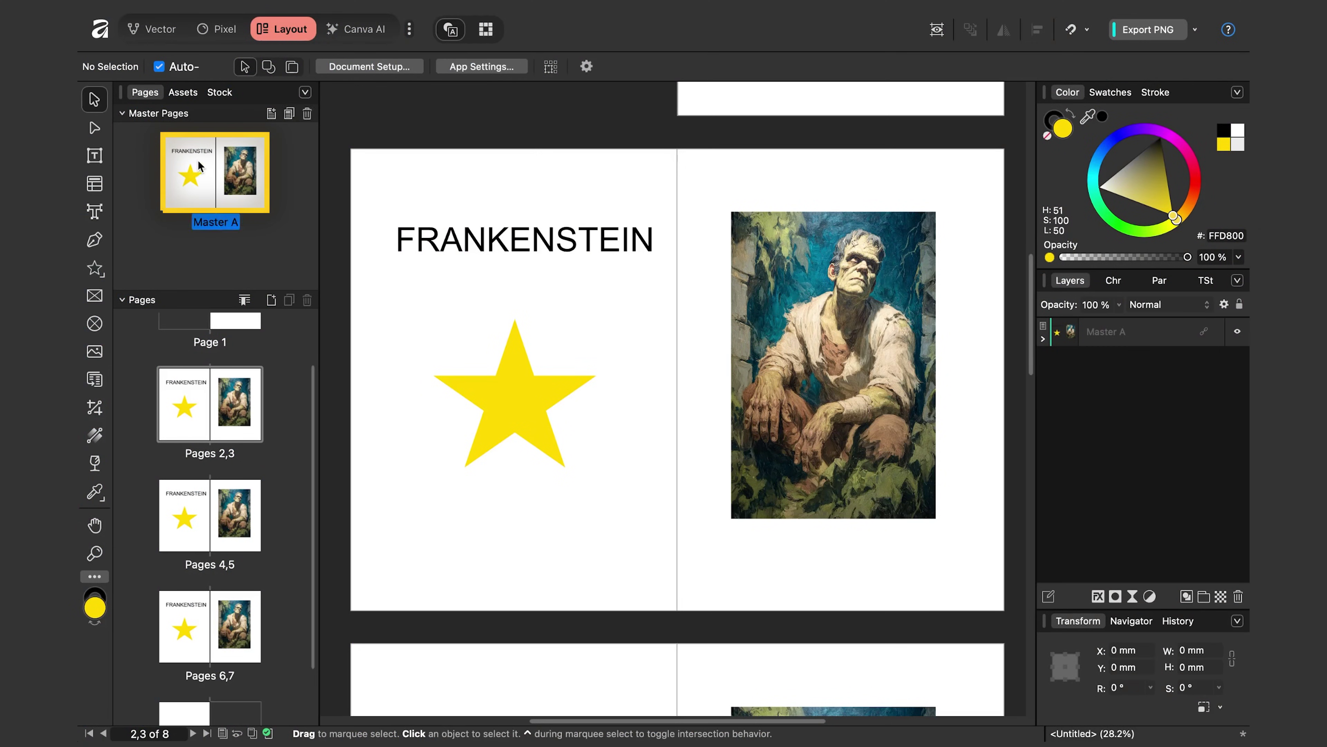
double_click(245, 204)
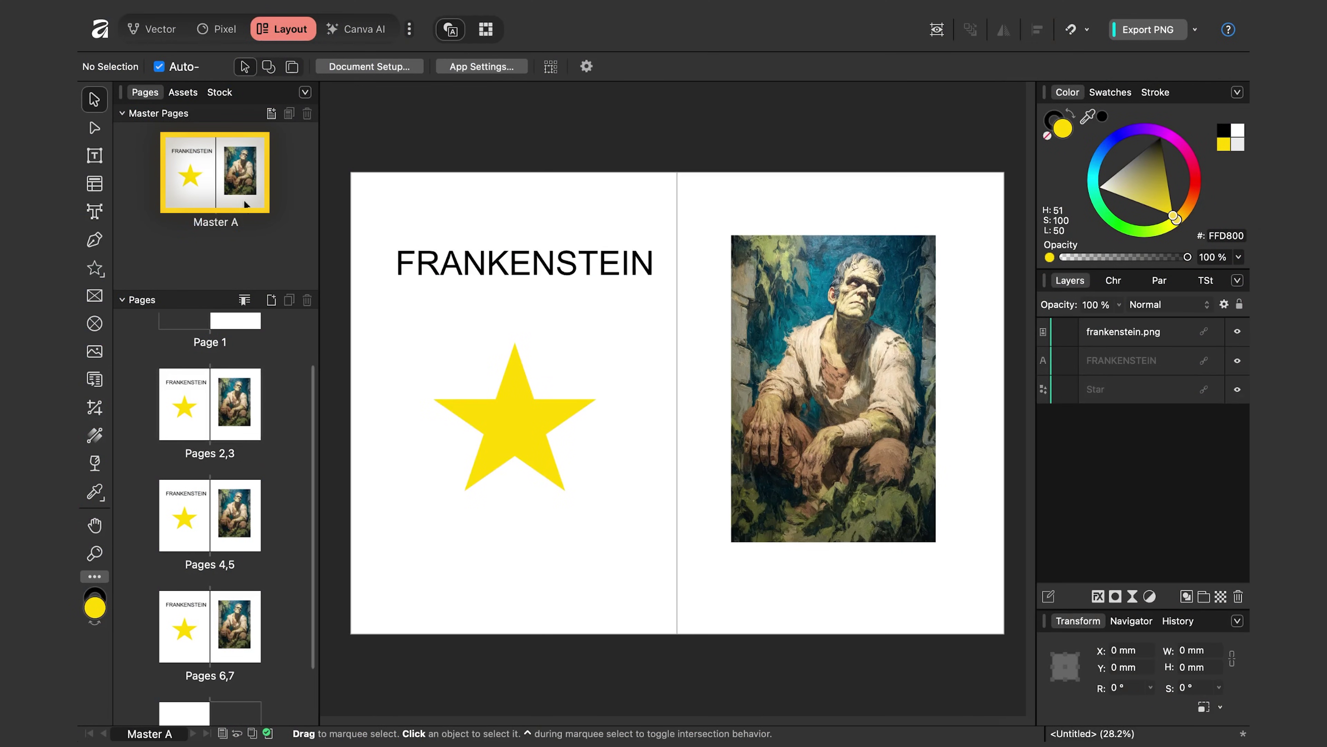
click(505, 422)
drag(1181, 149, 1198, 157)
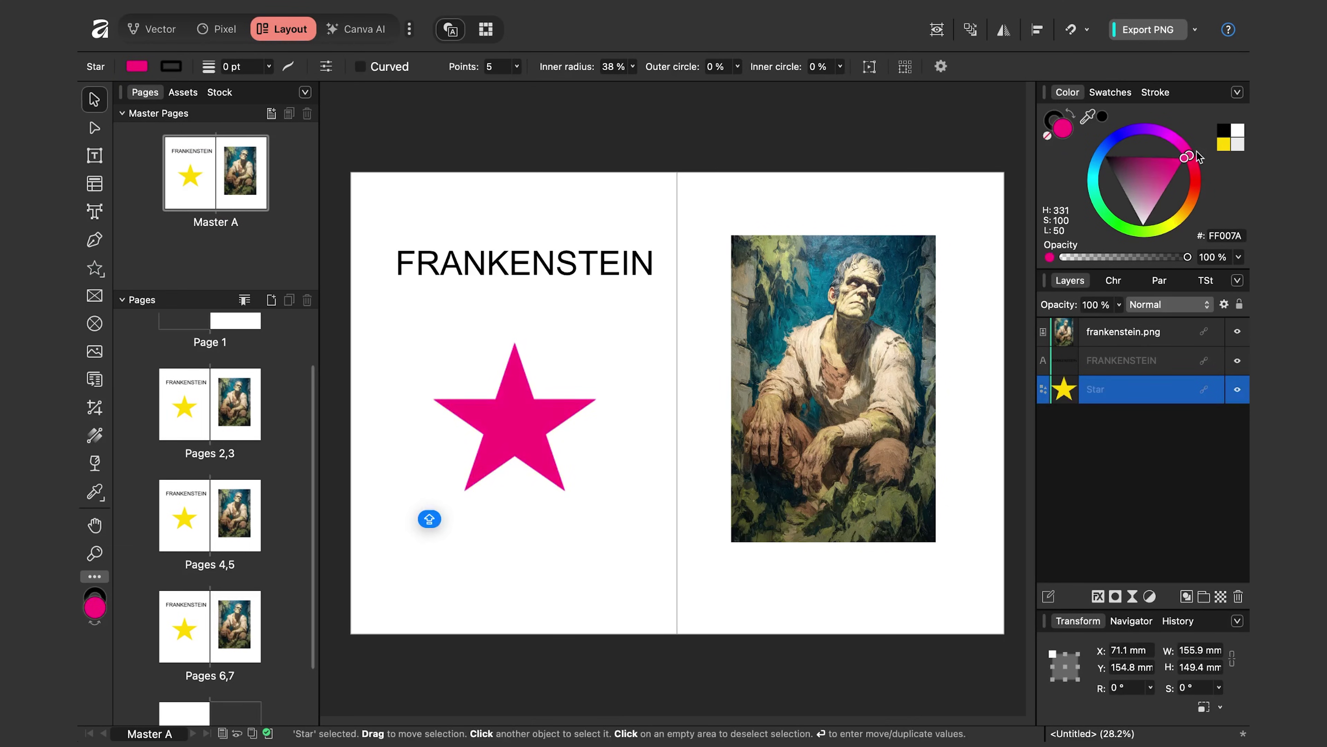
double_click(598, 264)
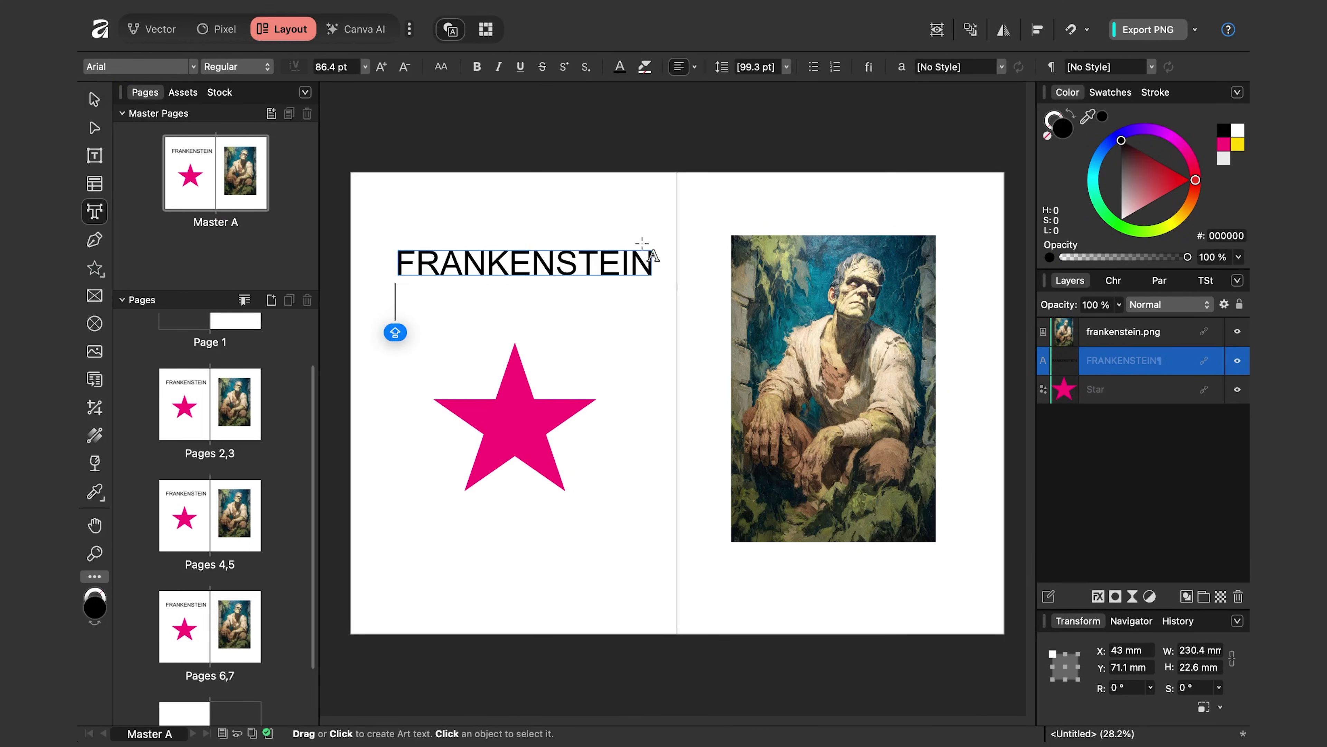
Shrink the Frankenstein image on Master A to about 101 × 151.5 mm and move it to the right page's upper-left area
click(919, 251)
drag(936, 235, 842, 375)
drag(809, 442, 766, 262)
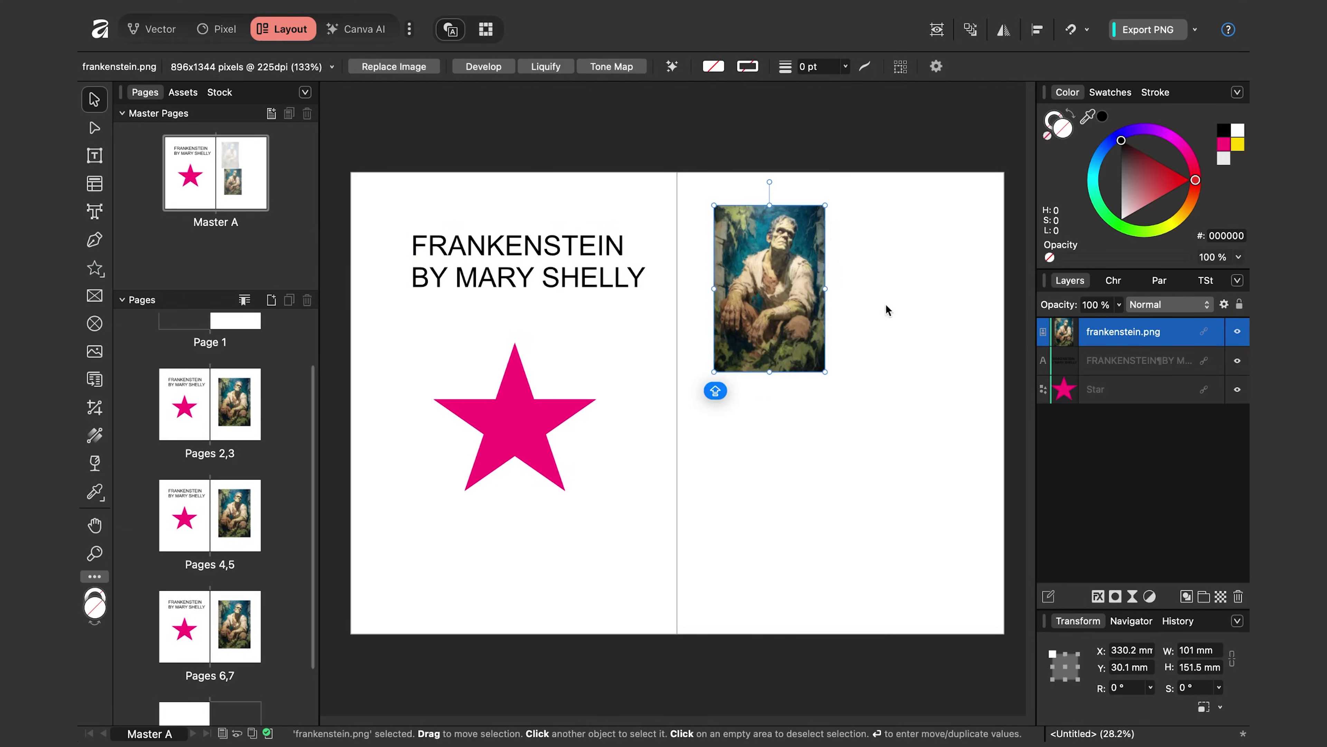
click(891, 305)
On the pages 4,5 spread, add the art text "NEW TEXT" about 264.5 mm wide and position it below the Frankenstein image
drag(1028, 278, 1048, 498)
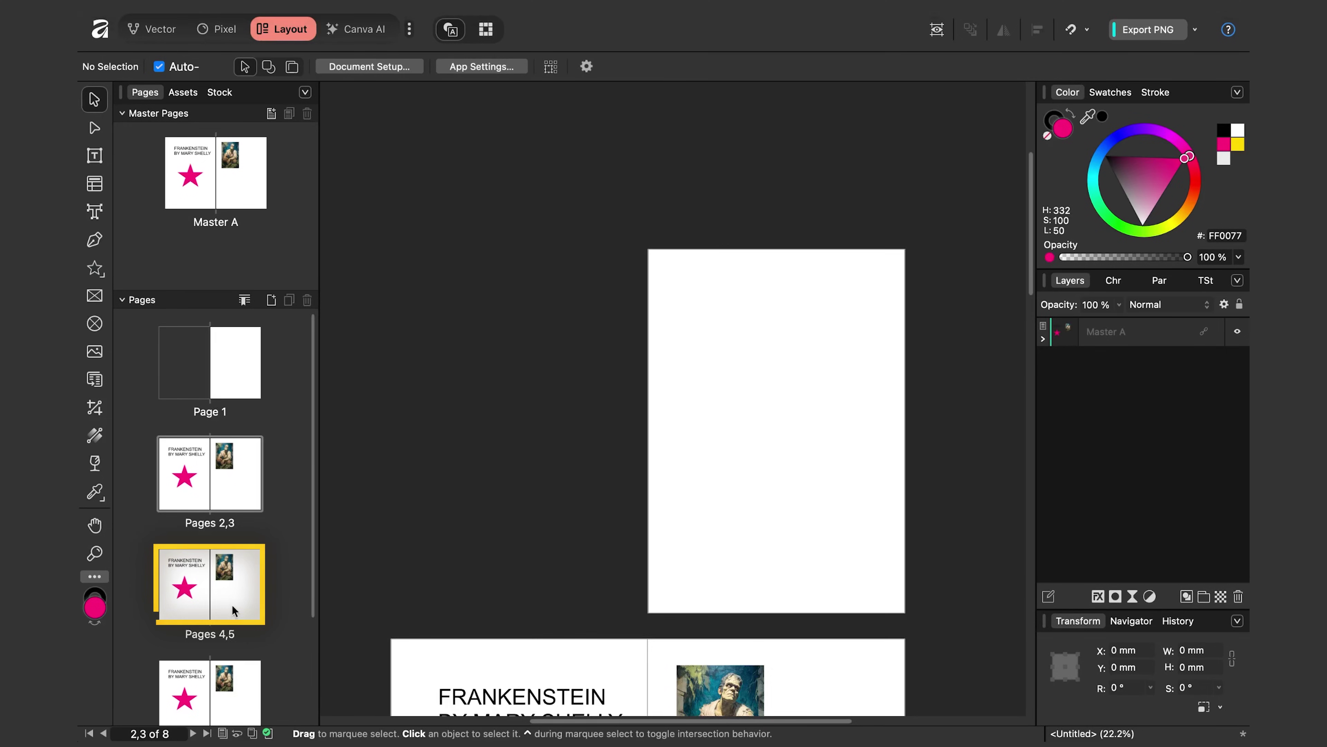
click(232, 605)
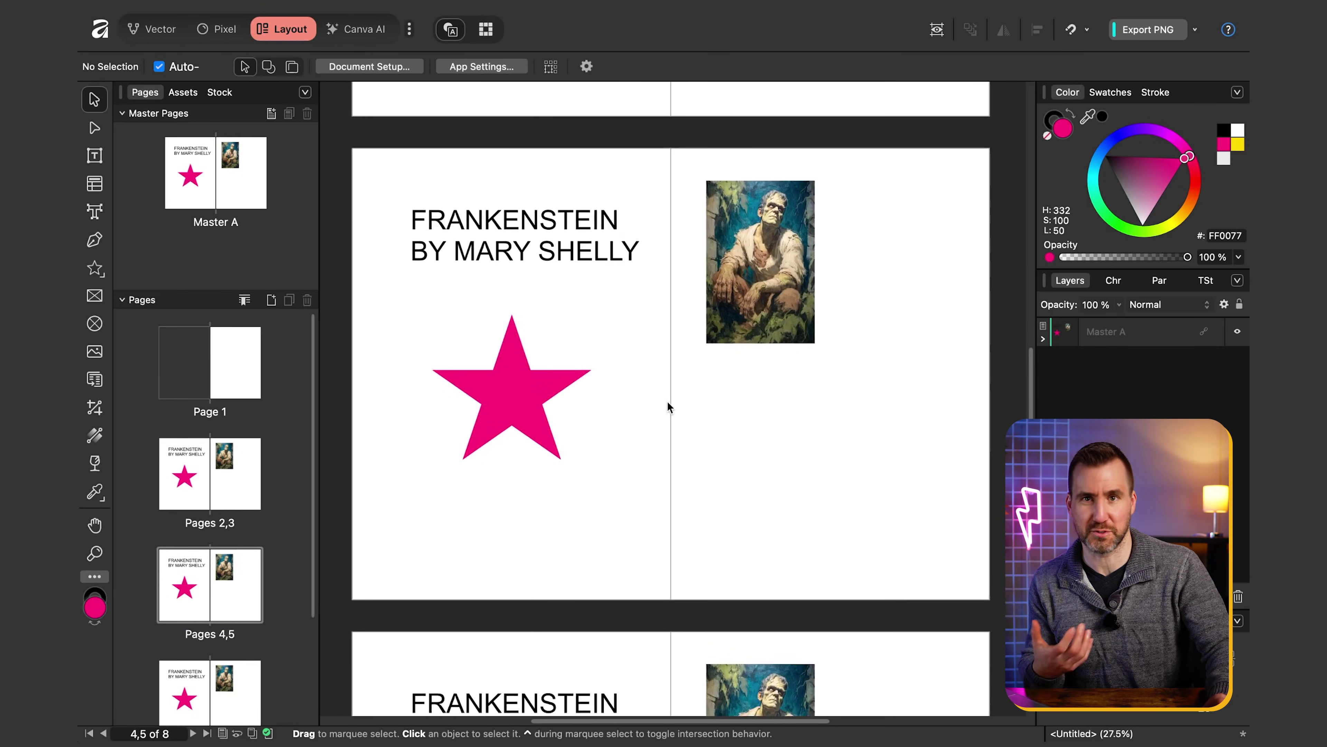
click(94, 212)
drag(709, 382, 721, 393)
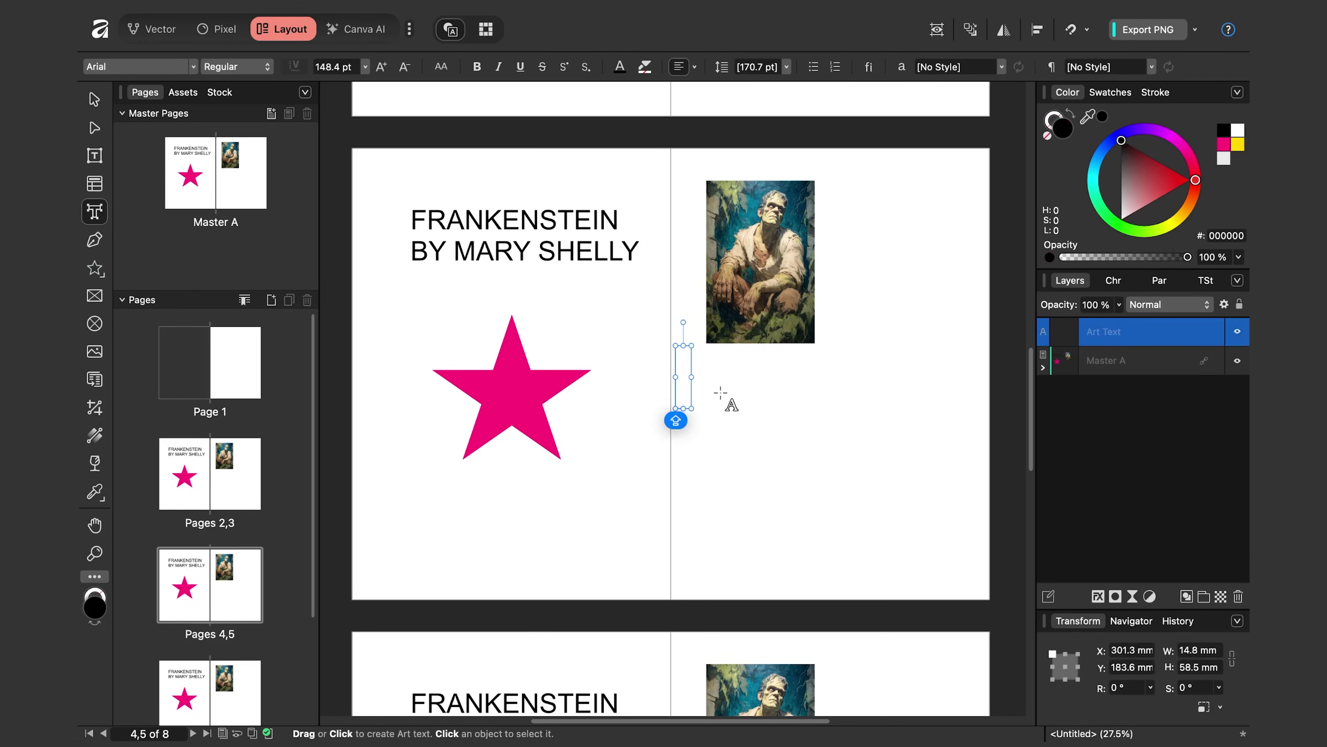
text(NEW TEXT)
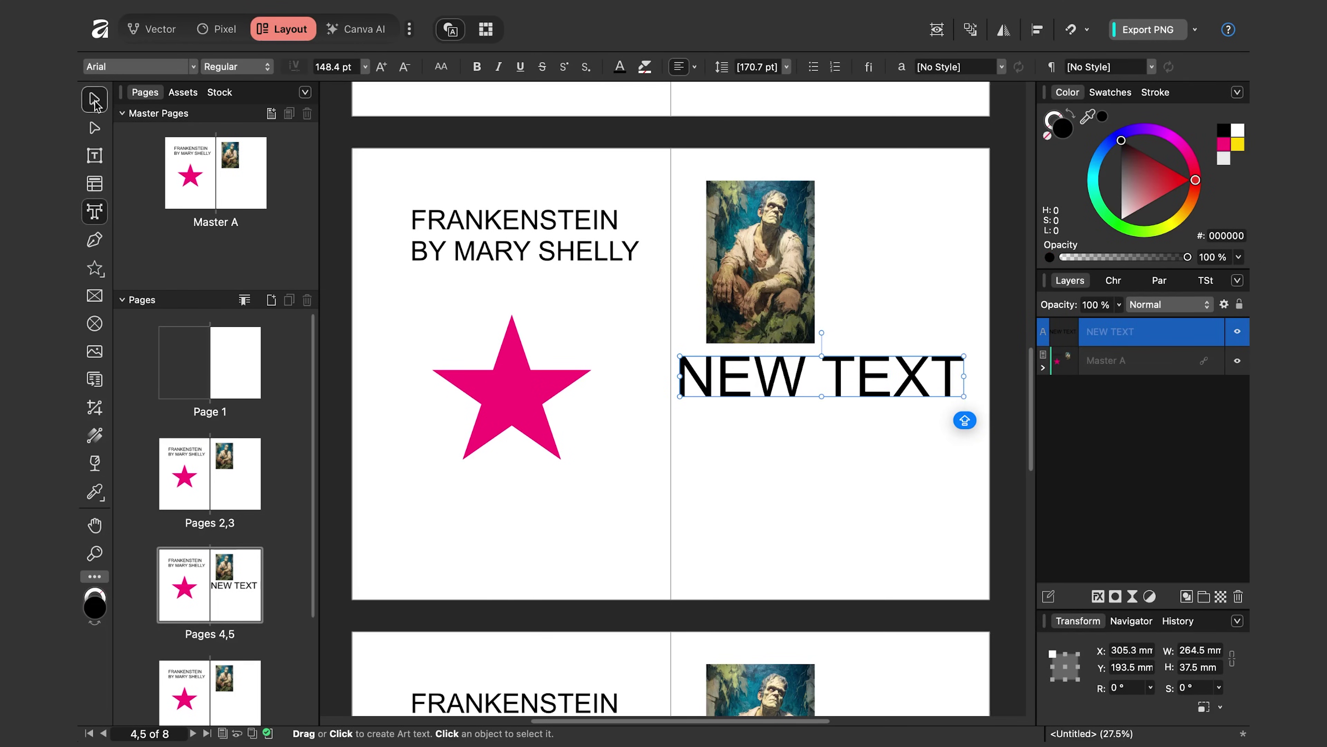
click(94, 100)
drag(788, 368, 797, 384)
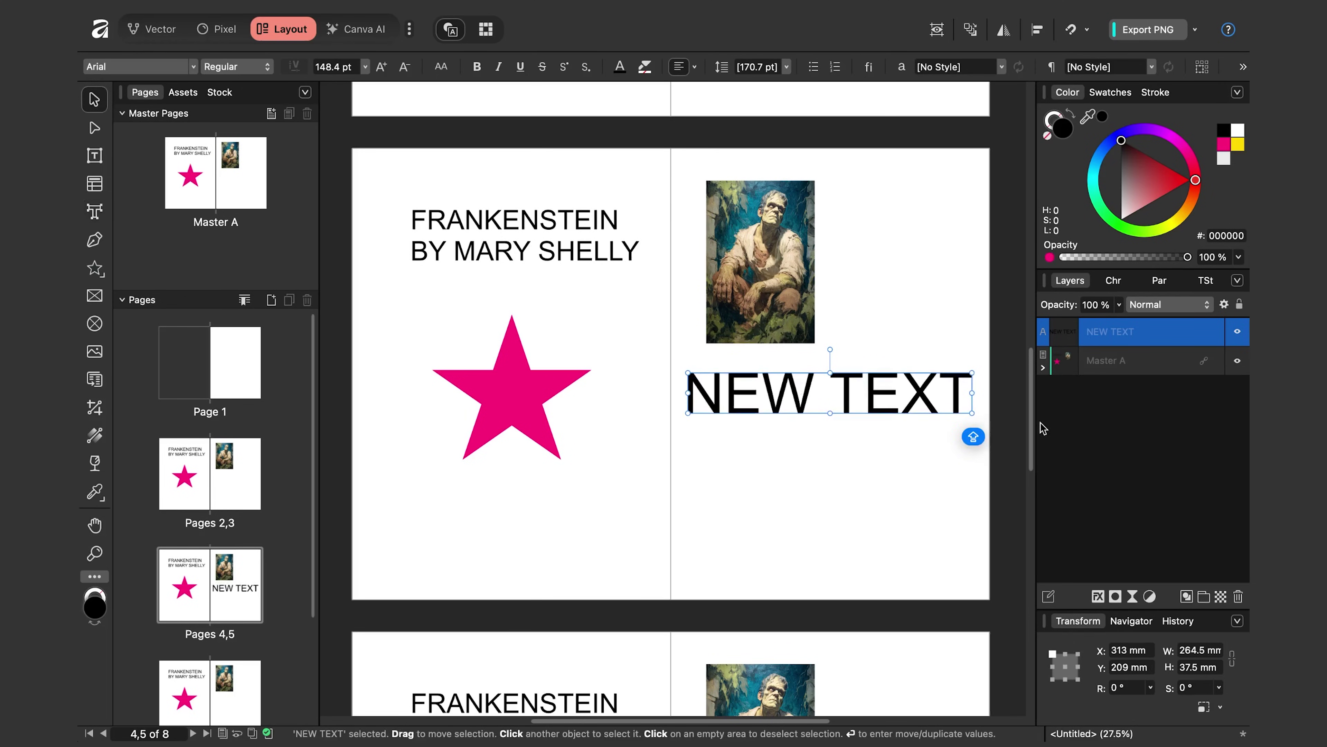
Select the Master A layer on pages 4,5 and expand it to examine the master objects it contains
drag(1030, 432, 1057, 432)
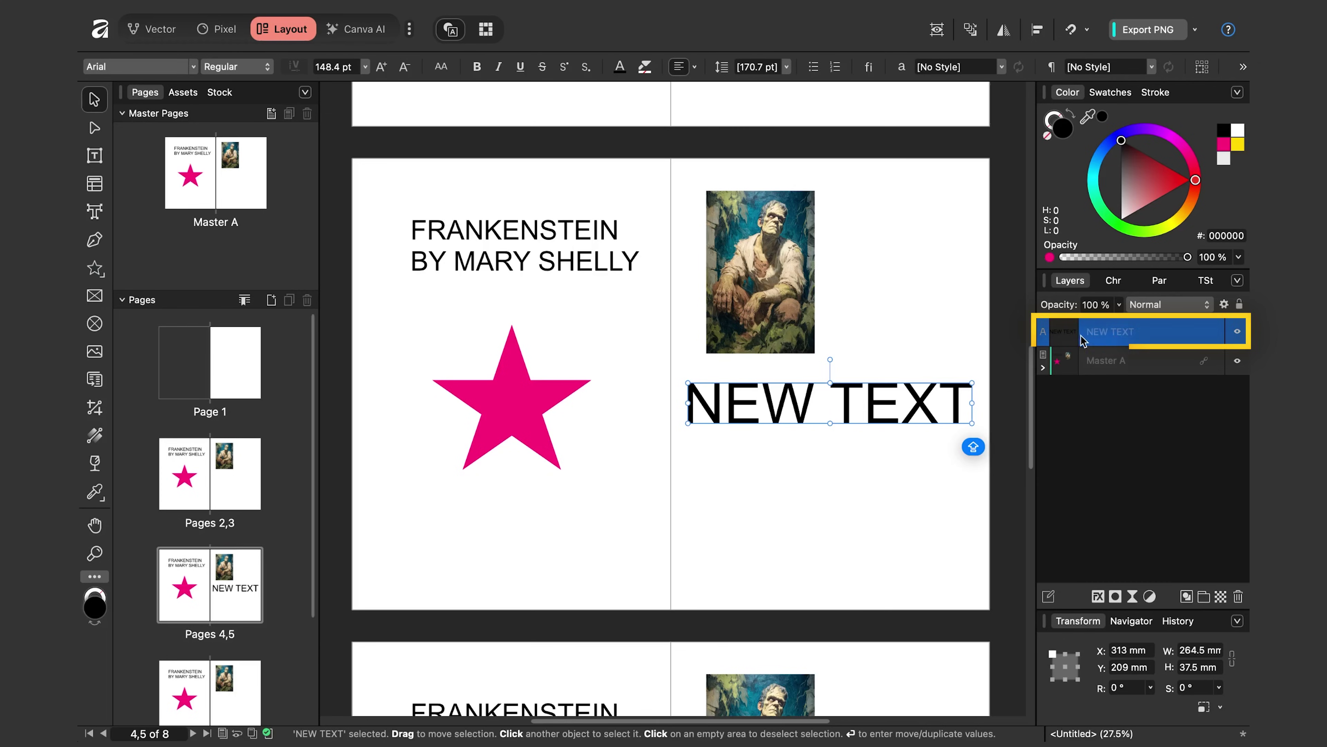
click(1113, 361)
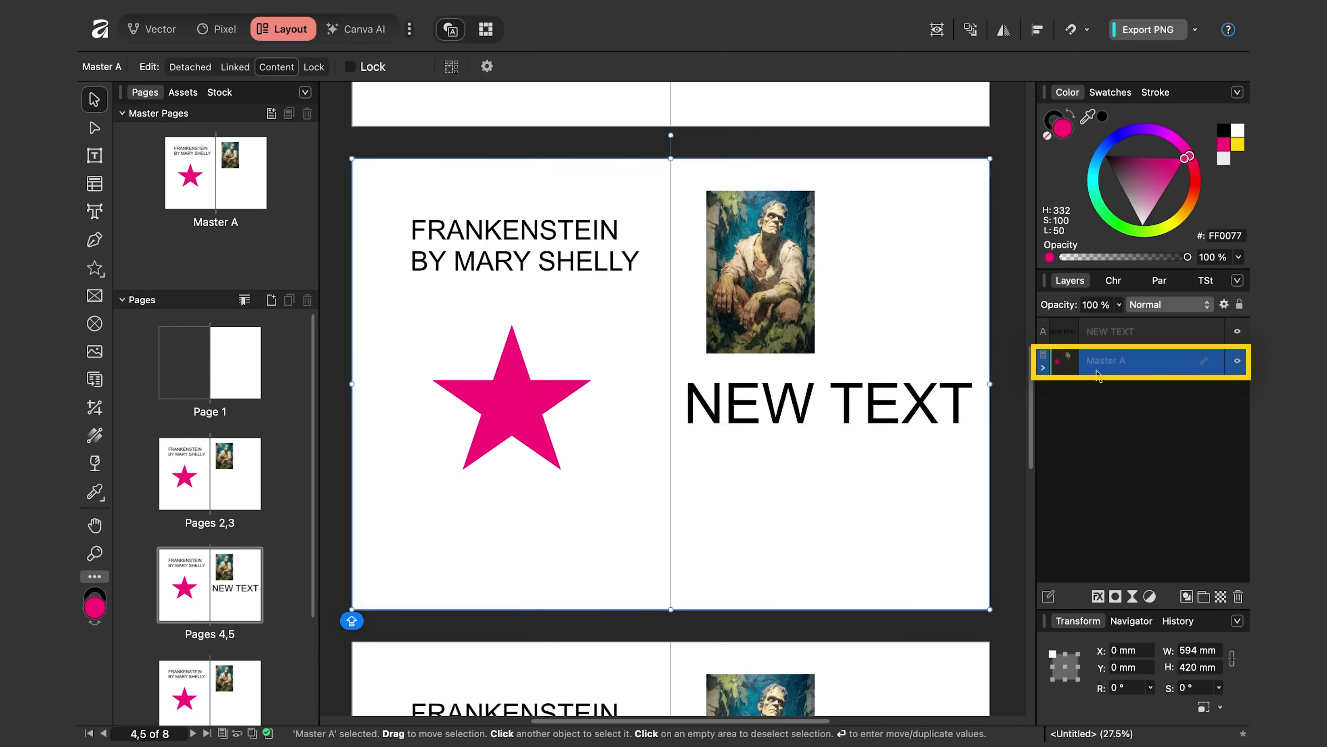
click(1044, 368)
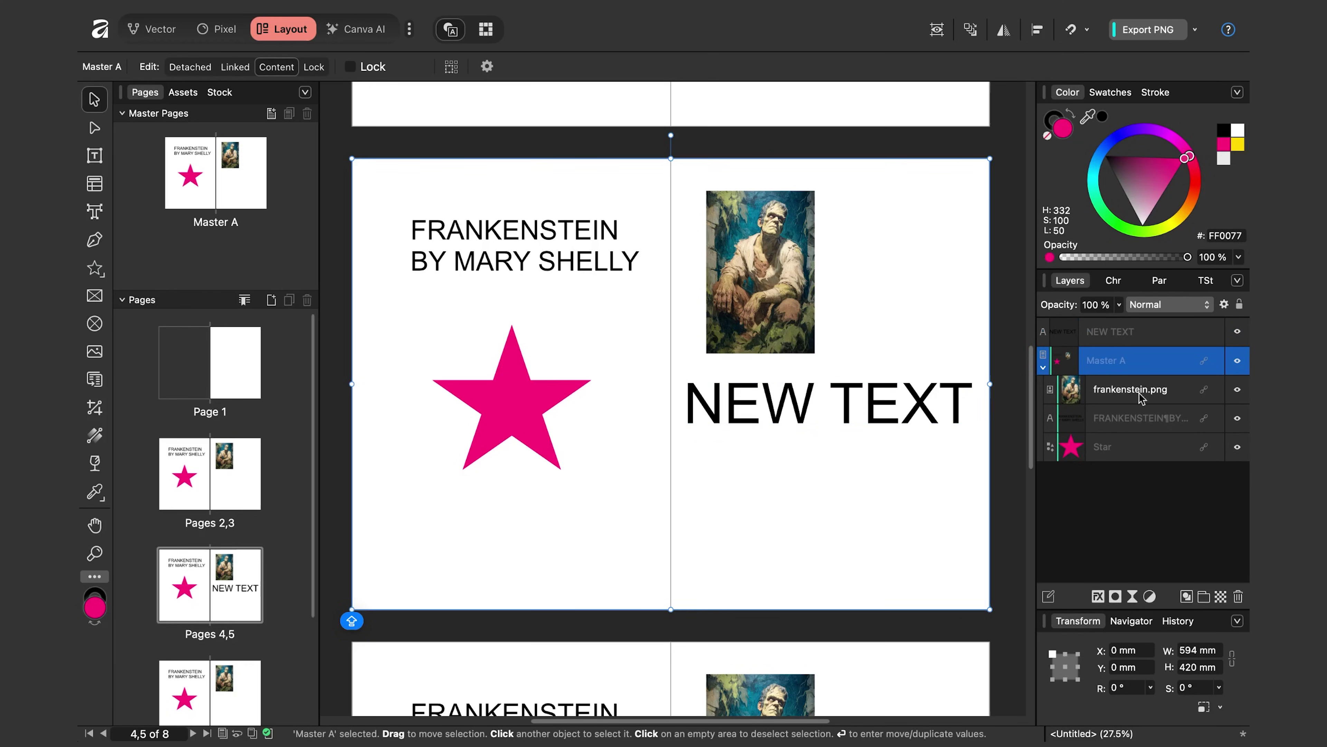
Edit Master A detached on pages 4,5, shrinking its star to about 83.4 × 83.7 mm and moving it near the left page's lower-right corner
click(521, 306)
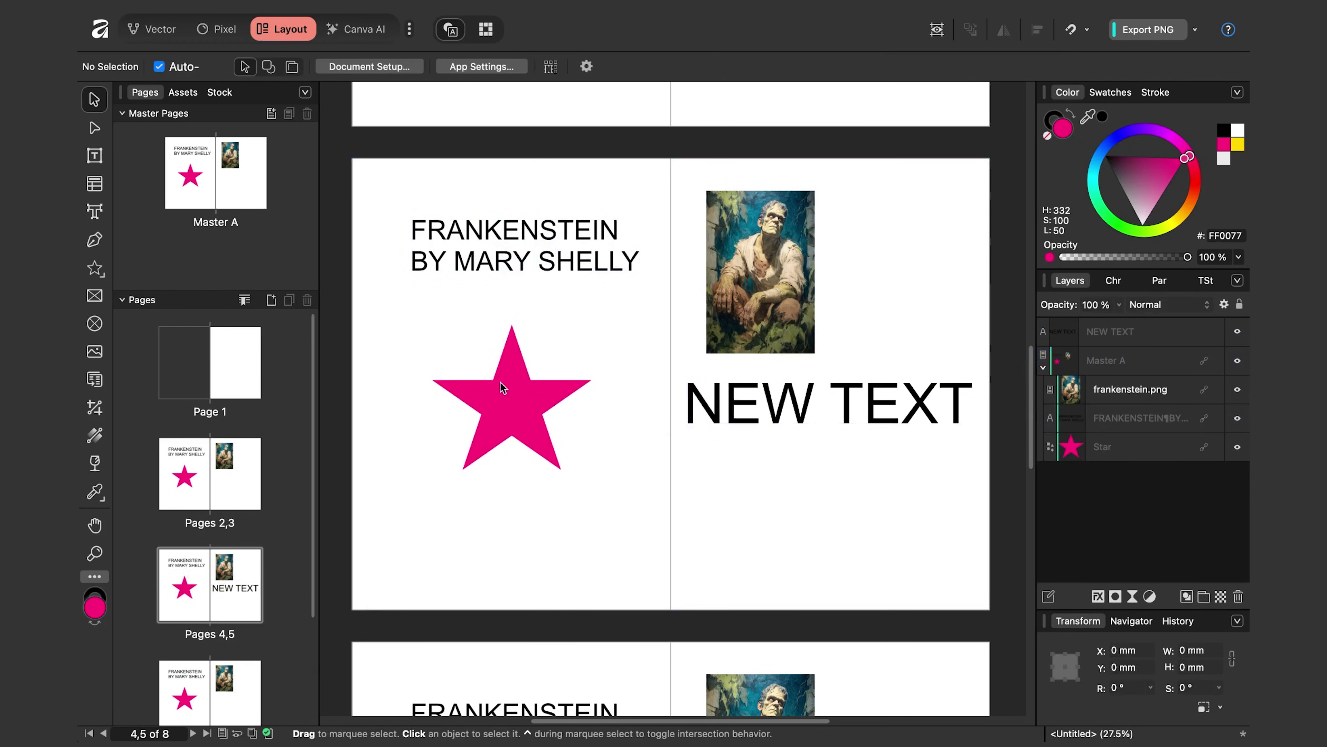
right_click(1097, 364)
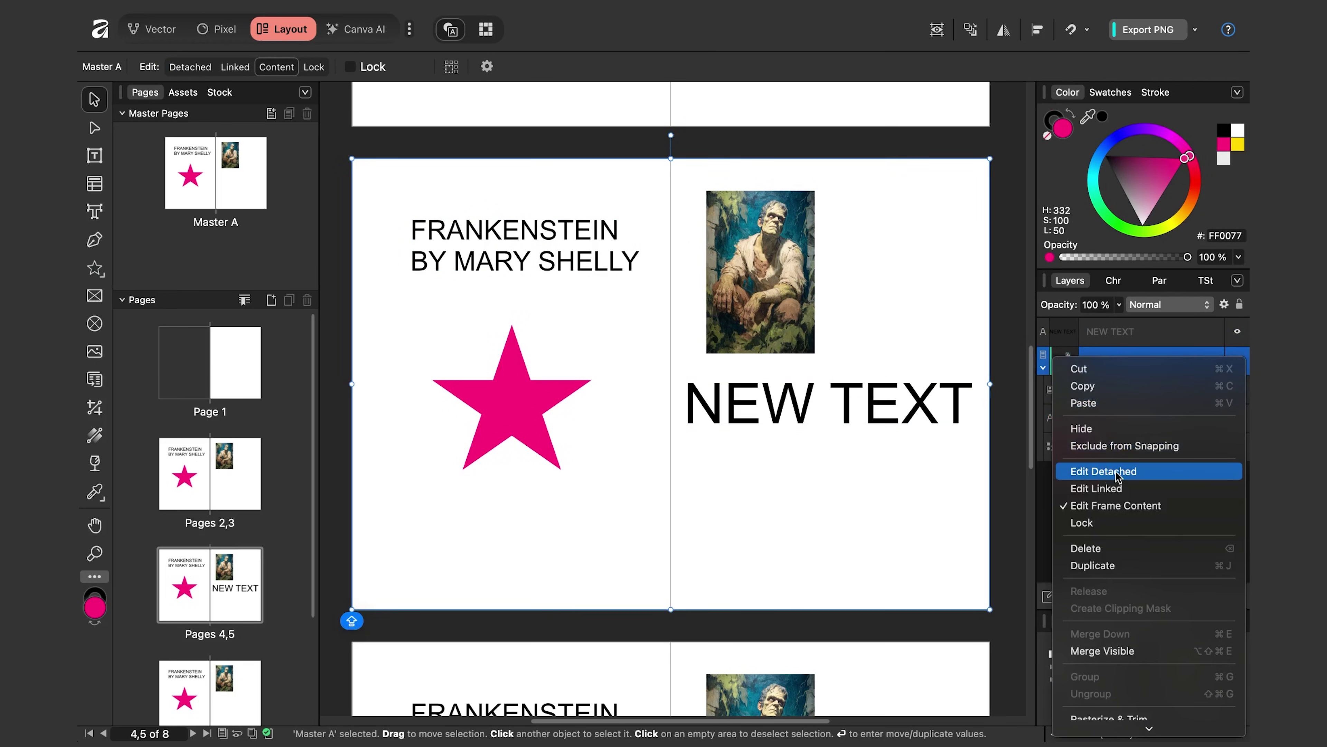
click(1104, 471)
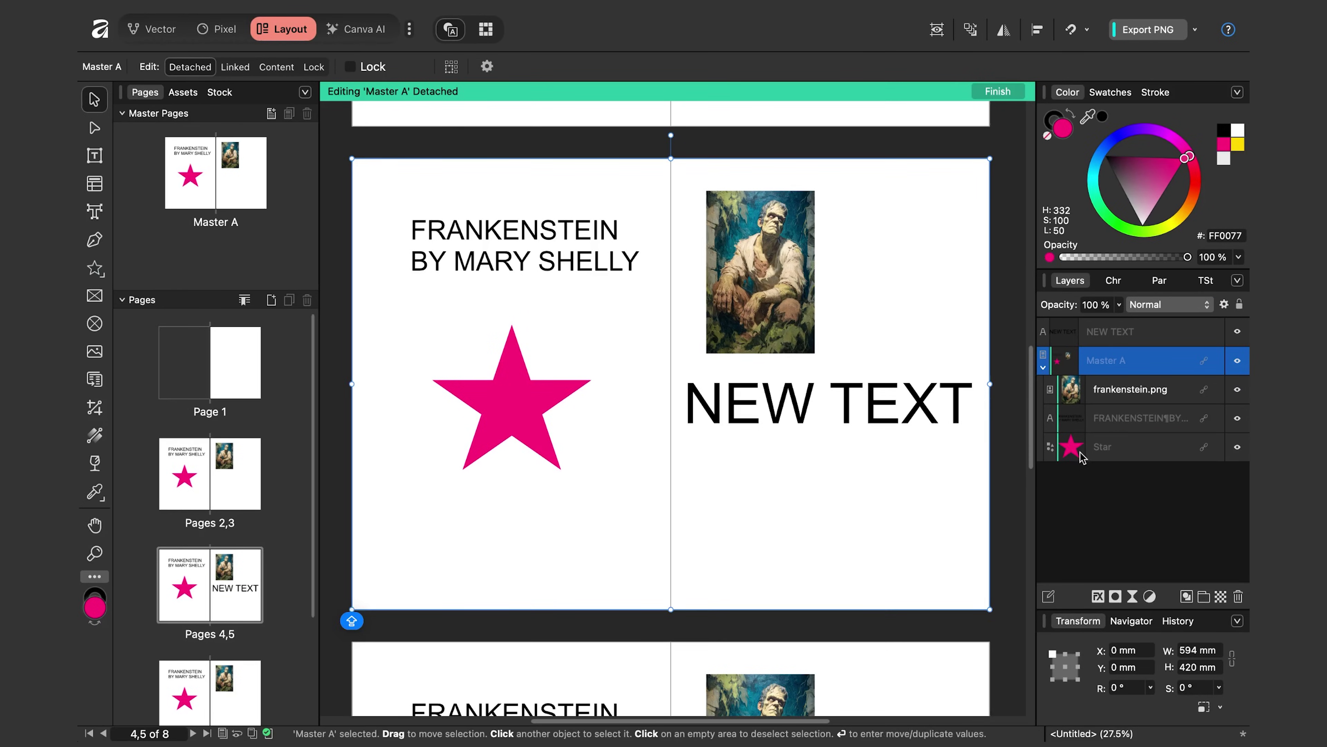
click(1079, 458)
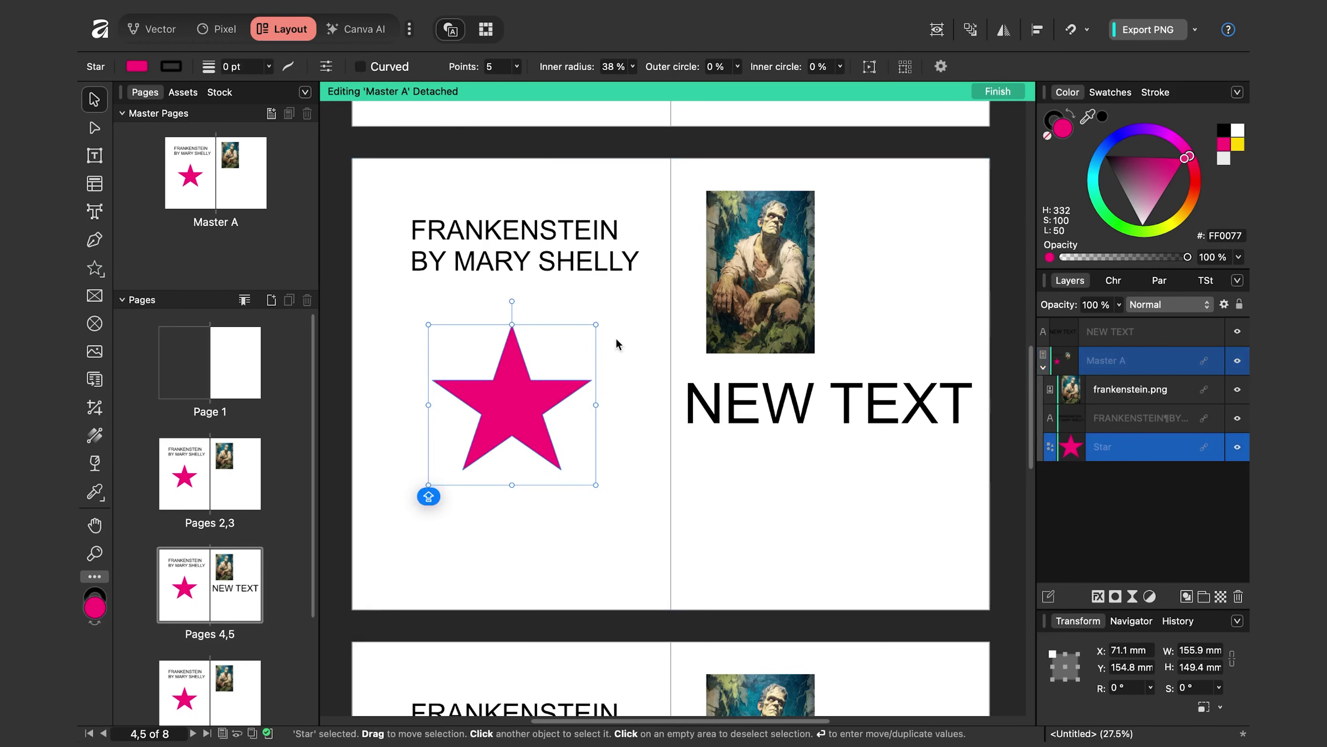
drag(596, 324, 518, 395)
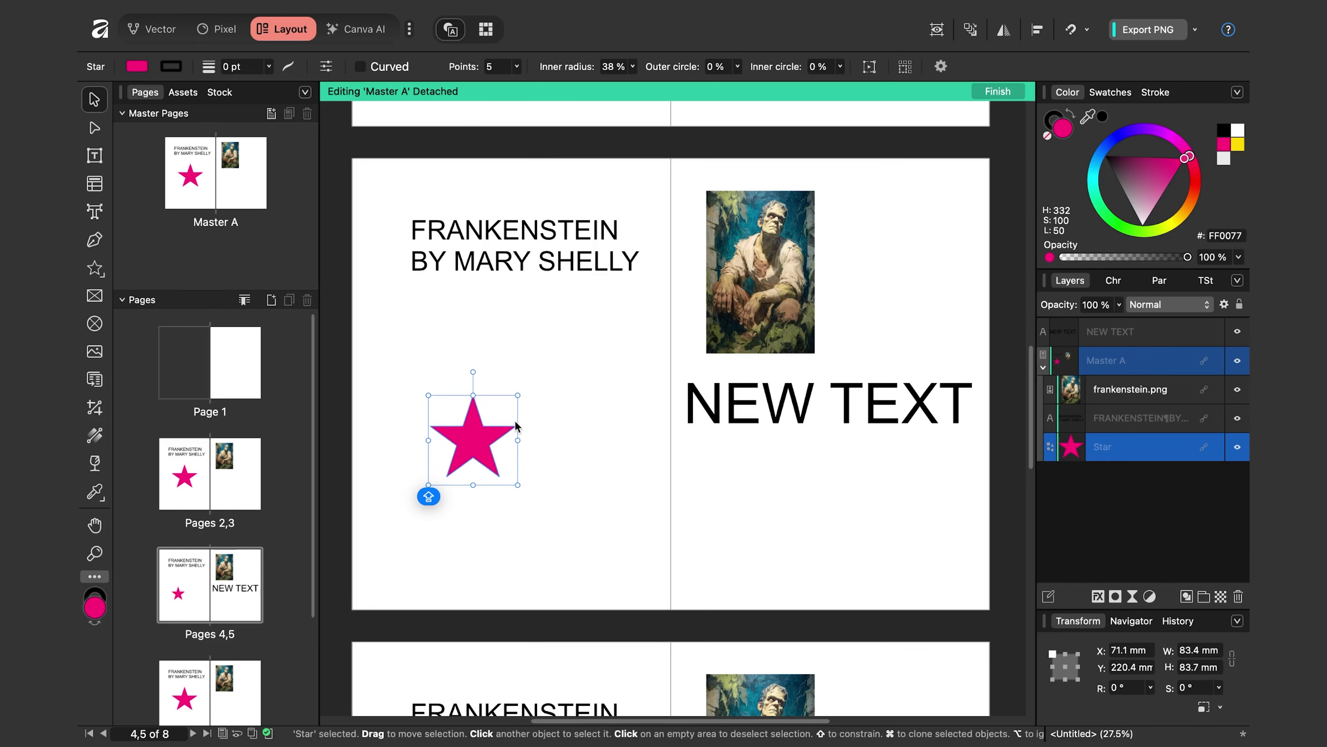
drag(472, 463, 610, 529)
Recolour the star on pages 4,5 yellow (about FFC800) and finish the detached editing of Master A
click(1190, 222)
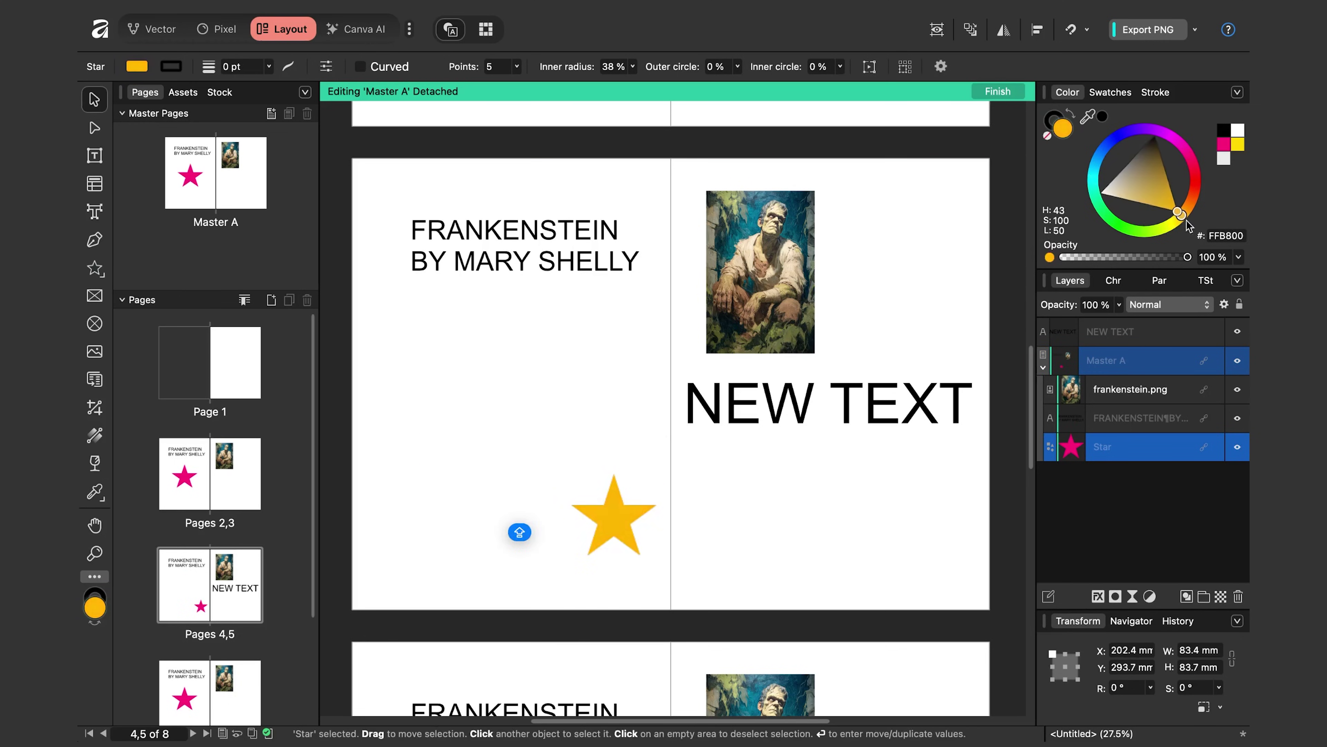
scroll(1032, 445, down, 1)
drag(1032, 446, 987, 439)
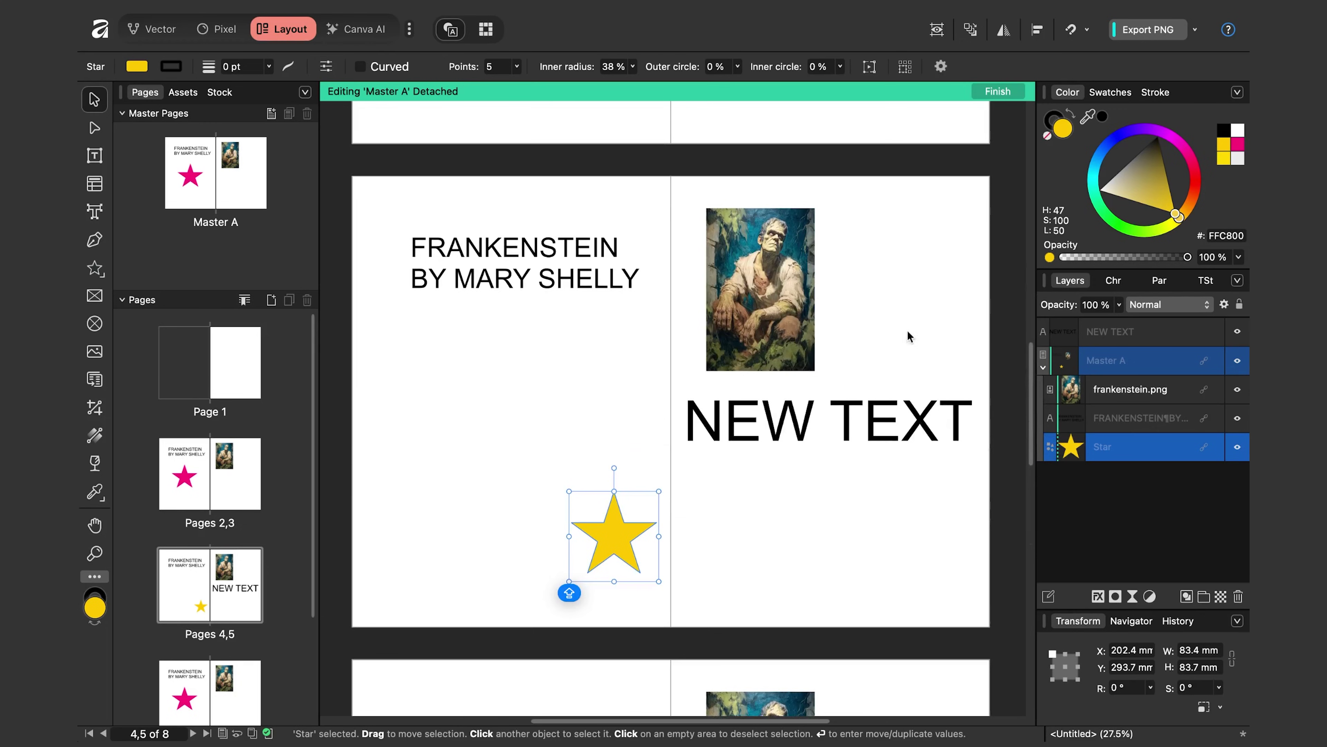
click(1005, 92)
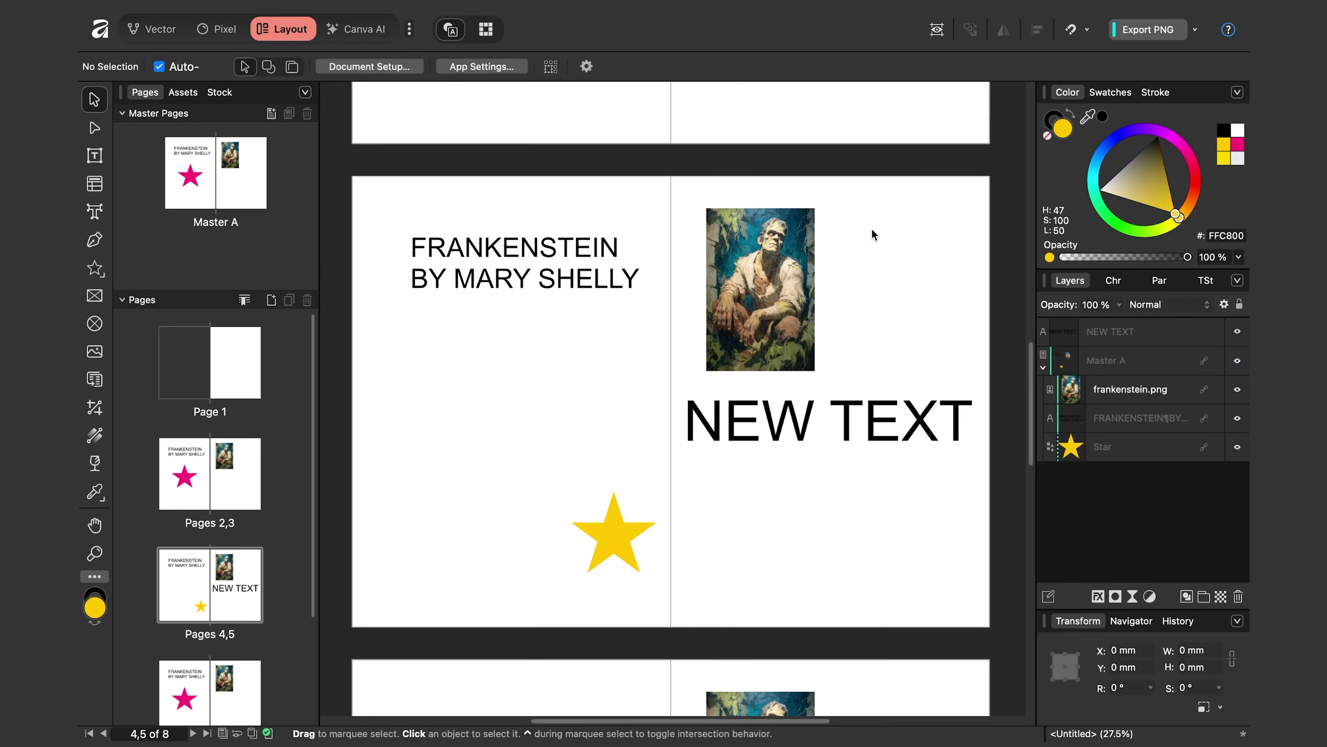
Examine which attributes of the star on pages 4,5 are unlinked from the master
click(1107, 449)
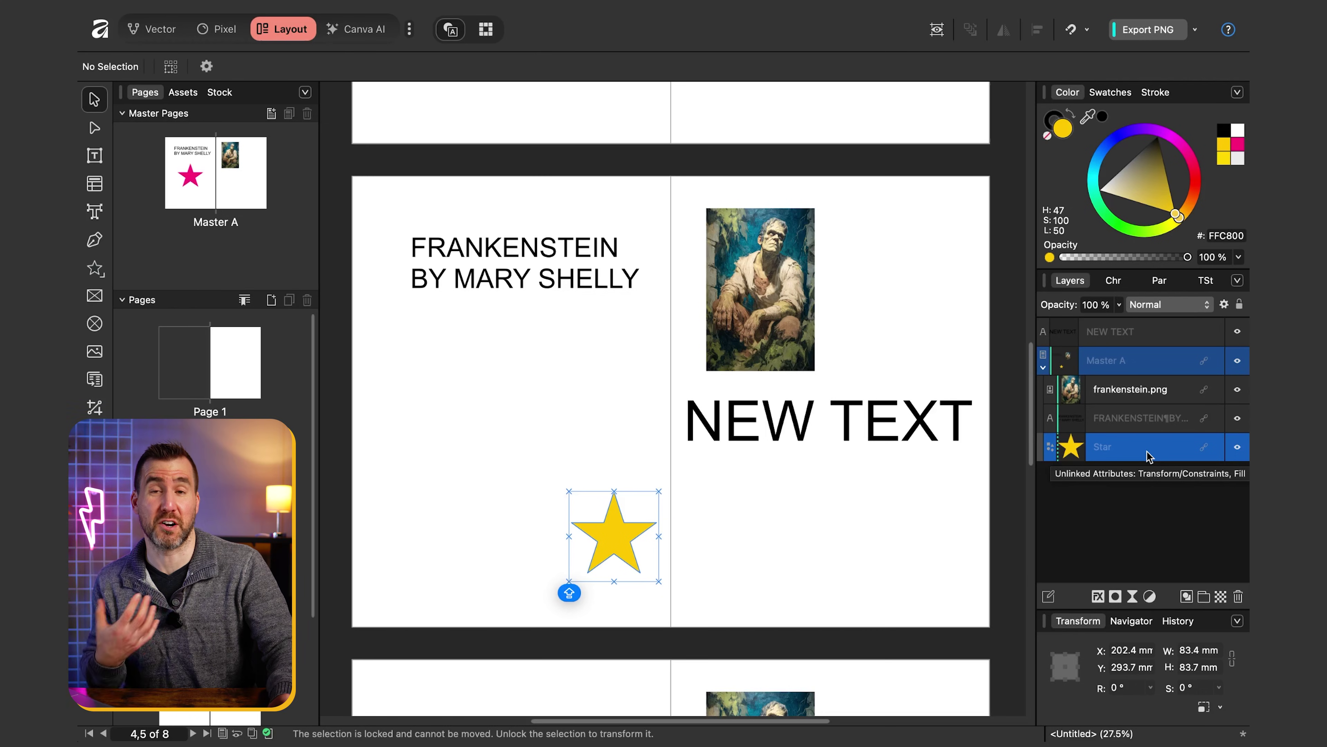
drag(1034, 459, 1040, 180)
Set the star on Master A to 11 points and check the star on the document pages, starting with pages 2,3
double_click(200, 171)
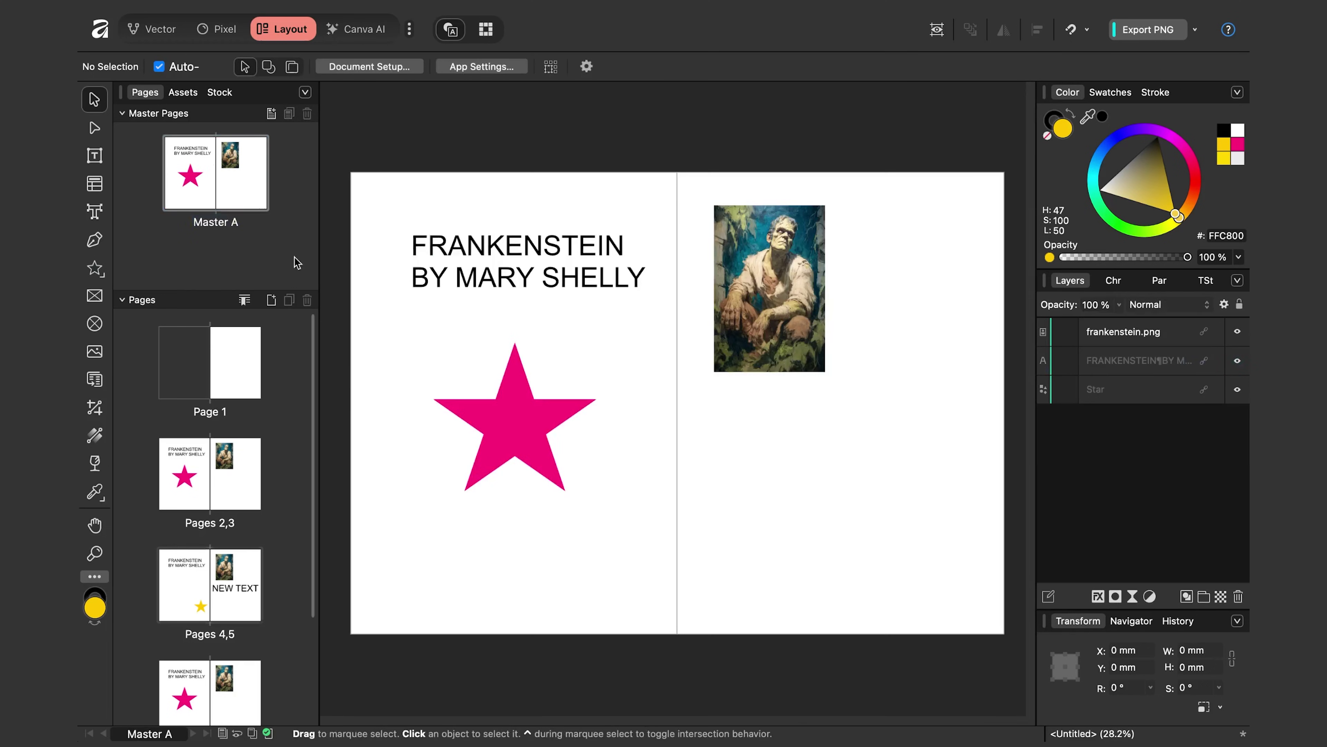
click(503, 406)
drag(515, 84, 533, 85)
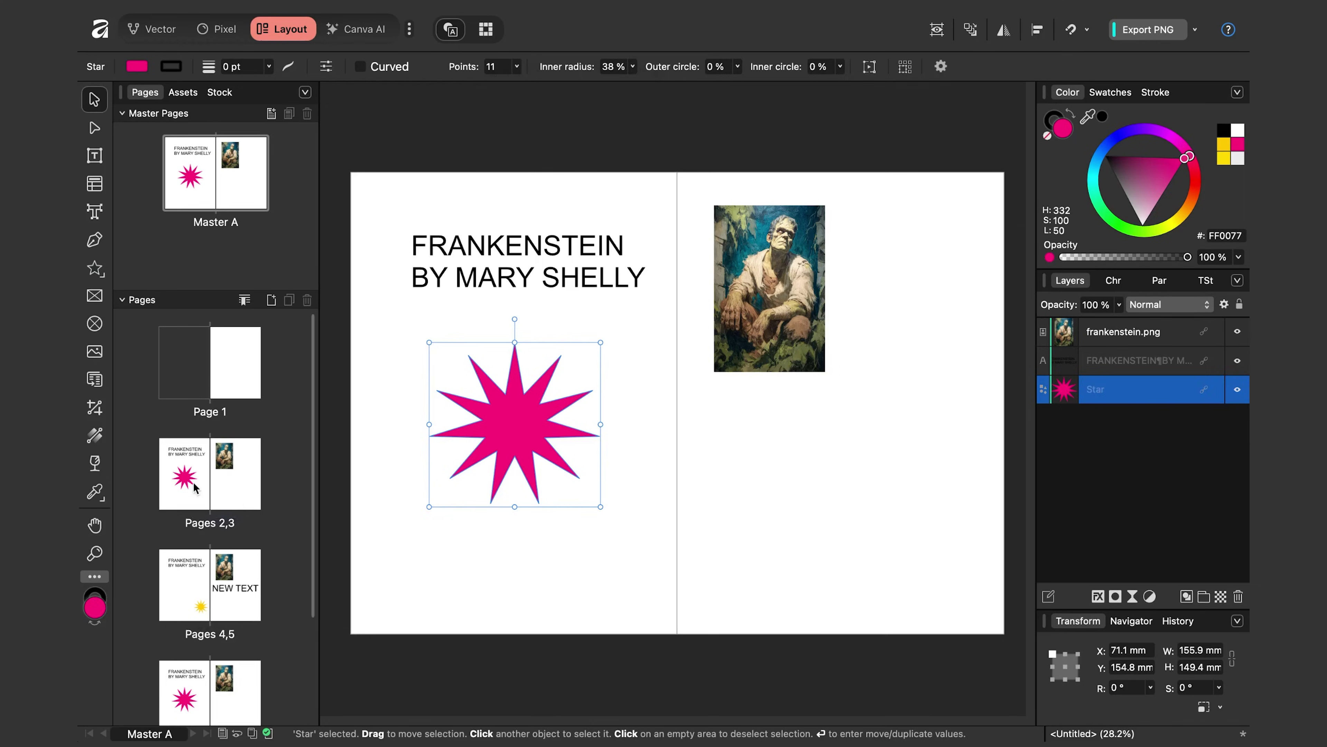
double_click(195, 488)
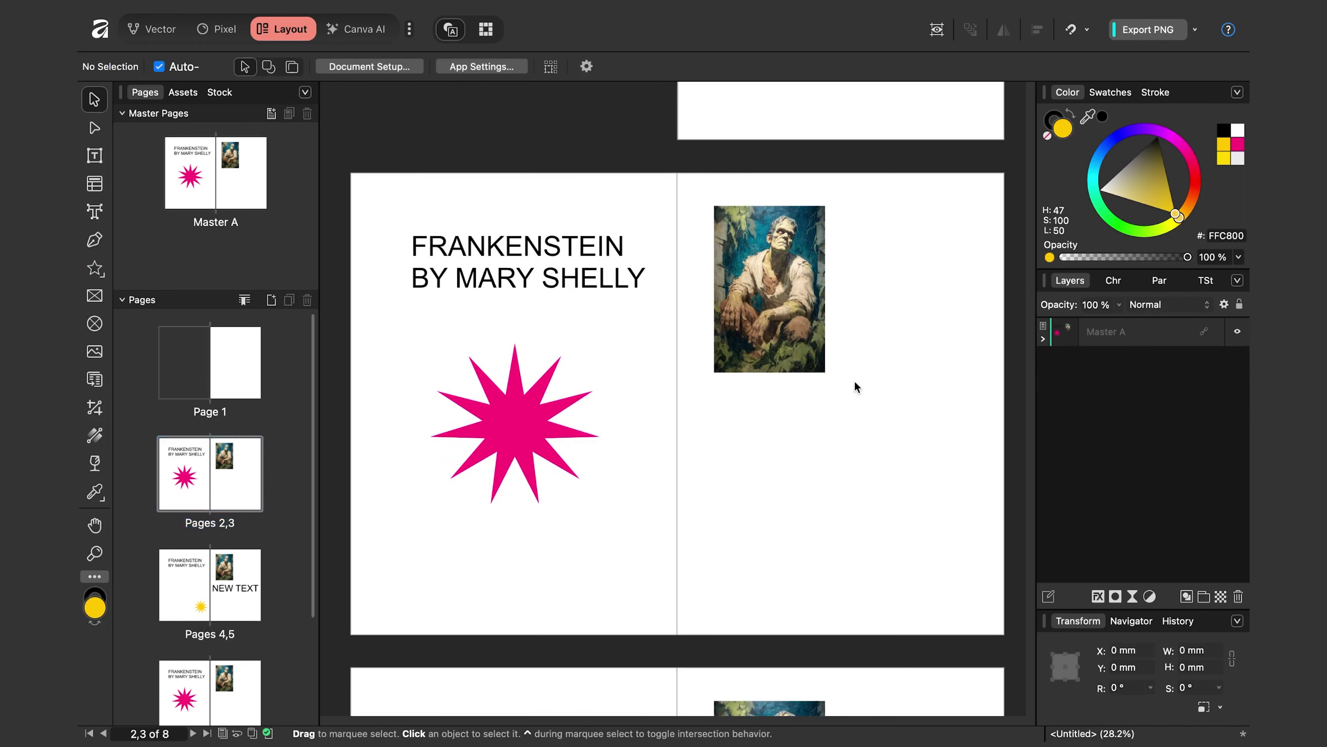
scroll(852, 384, down, 10)
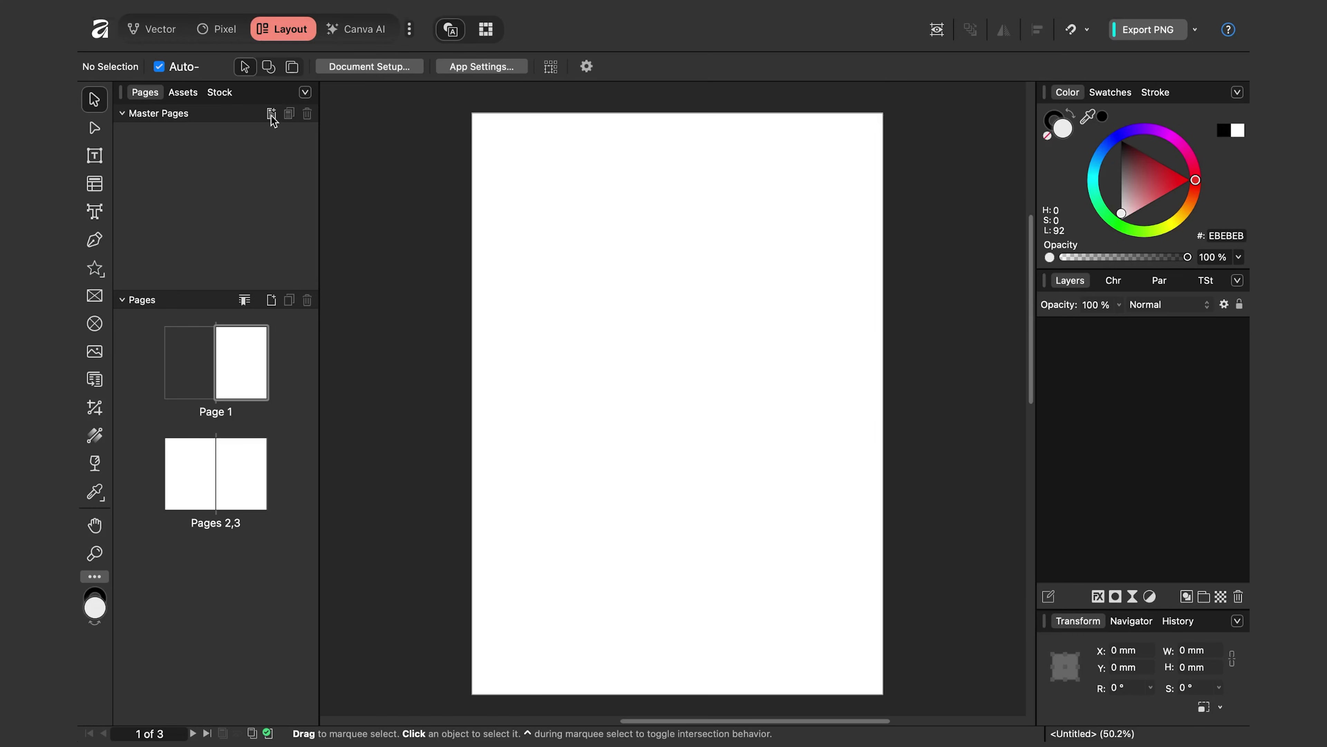
Add a master page to the blank three-page document
click(271, 114)
click(956, 556)
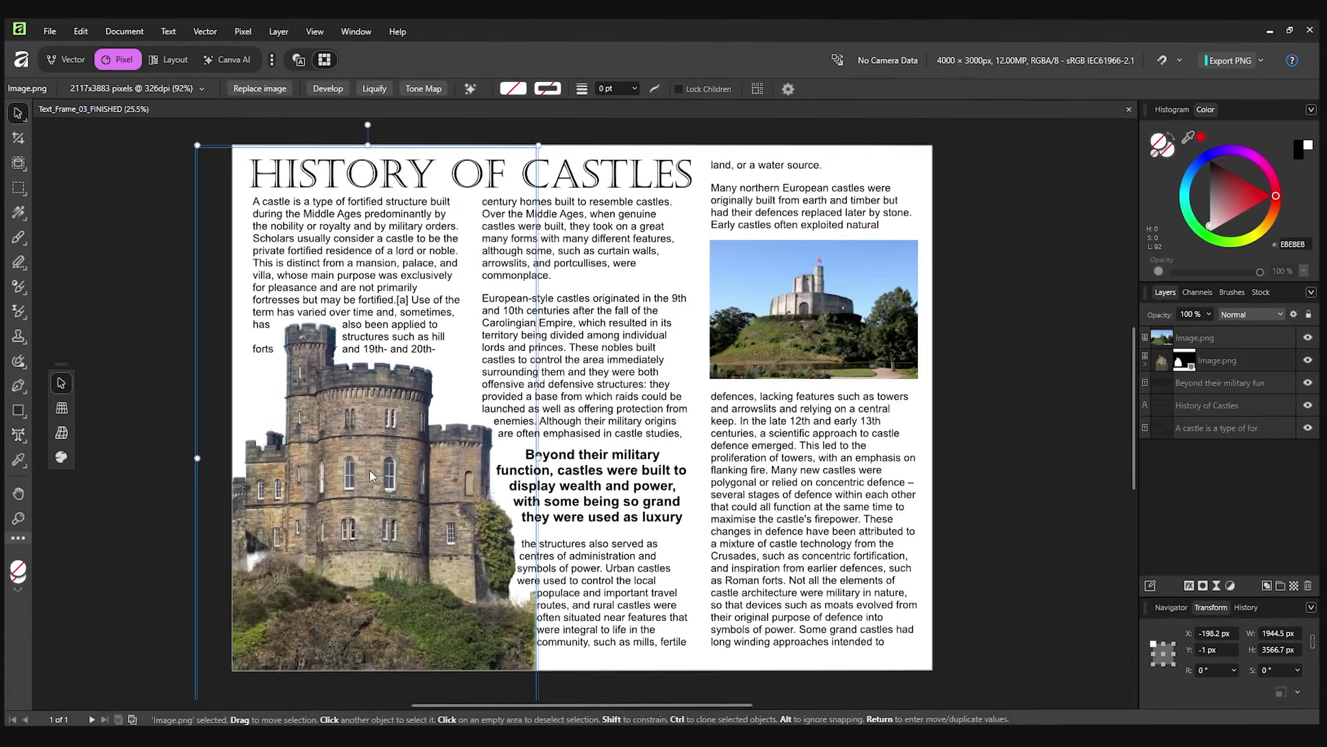
In the History of Castles document, reposition the large castle image, the bold pull-quote text frame and the hilltop castle photo
mouse_move(368, 469)
mouse_down()
mouse_move(340, 396)
mouse_move(297, 436)
mouse_move(372, 502)
mouse_move(367, 484)
mouse_up()
drag(588, 486, 588, 407)
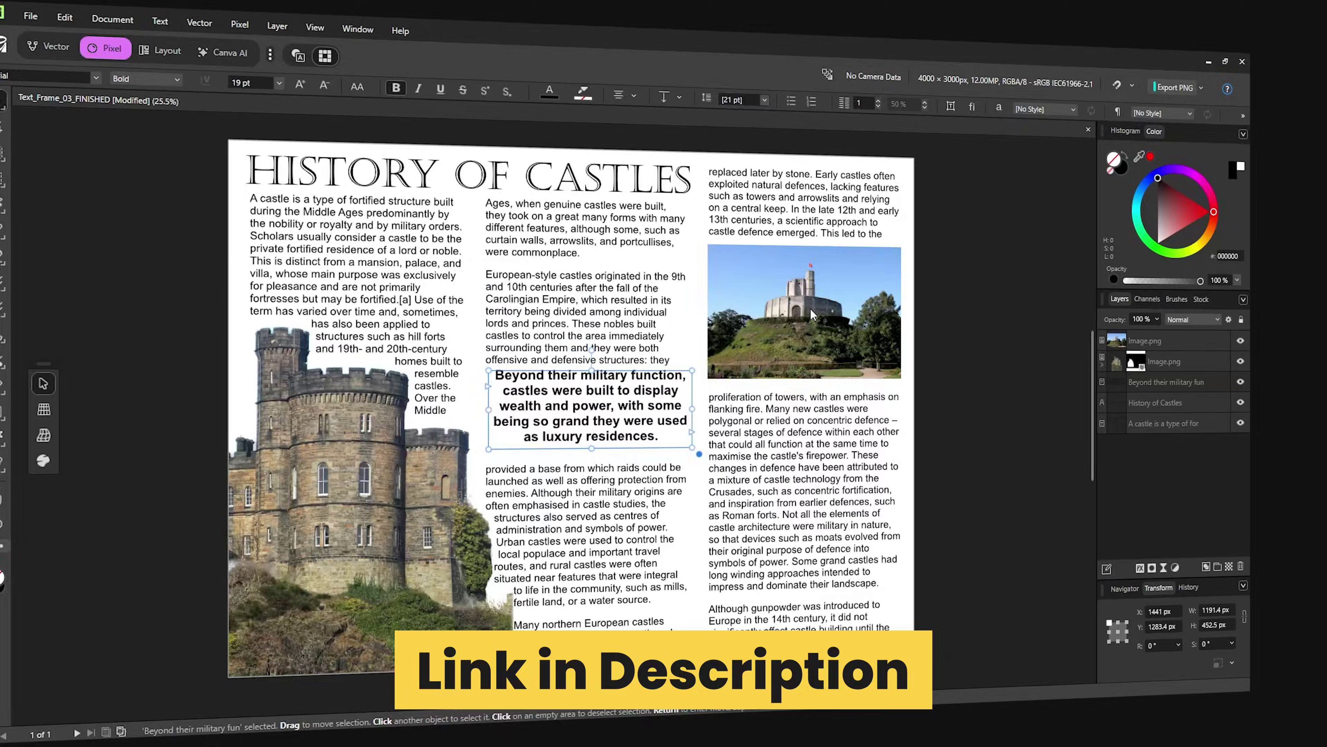
drag(813, 314, 812, 470)
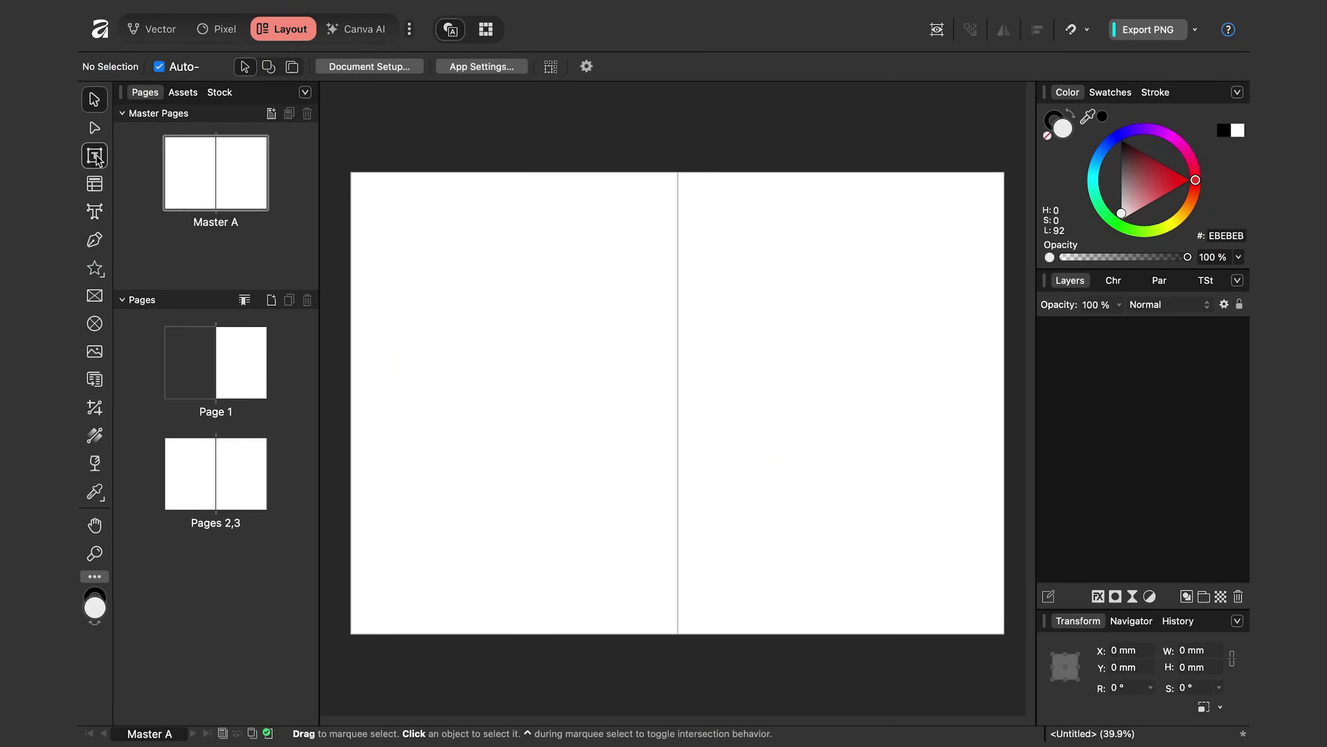
Draw a text frame about 174.8 × 252.8 mm on Master A's left page and fill it light yellow (about FFDC66)
click(96, 158)
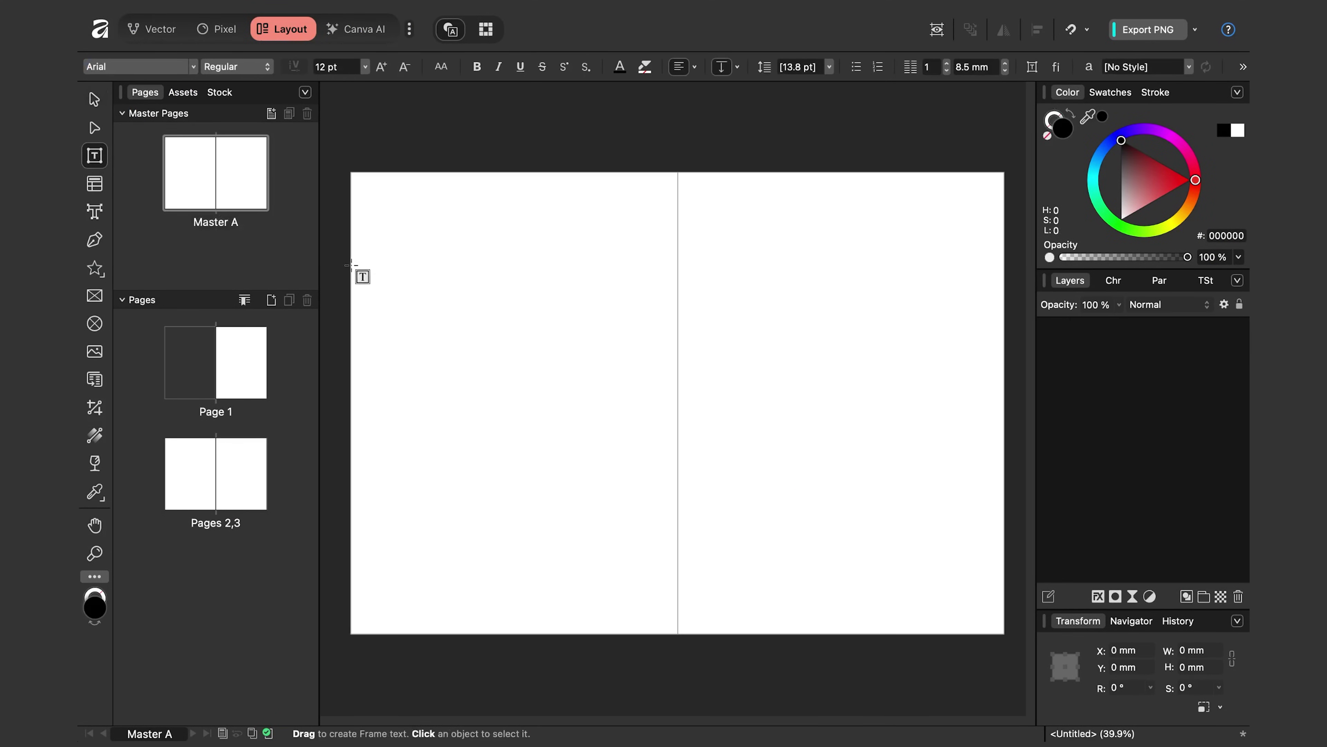
drag(383, 205, 653, 593)
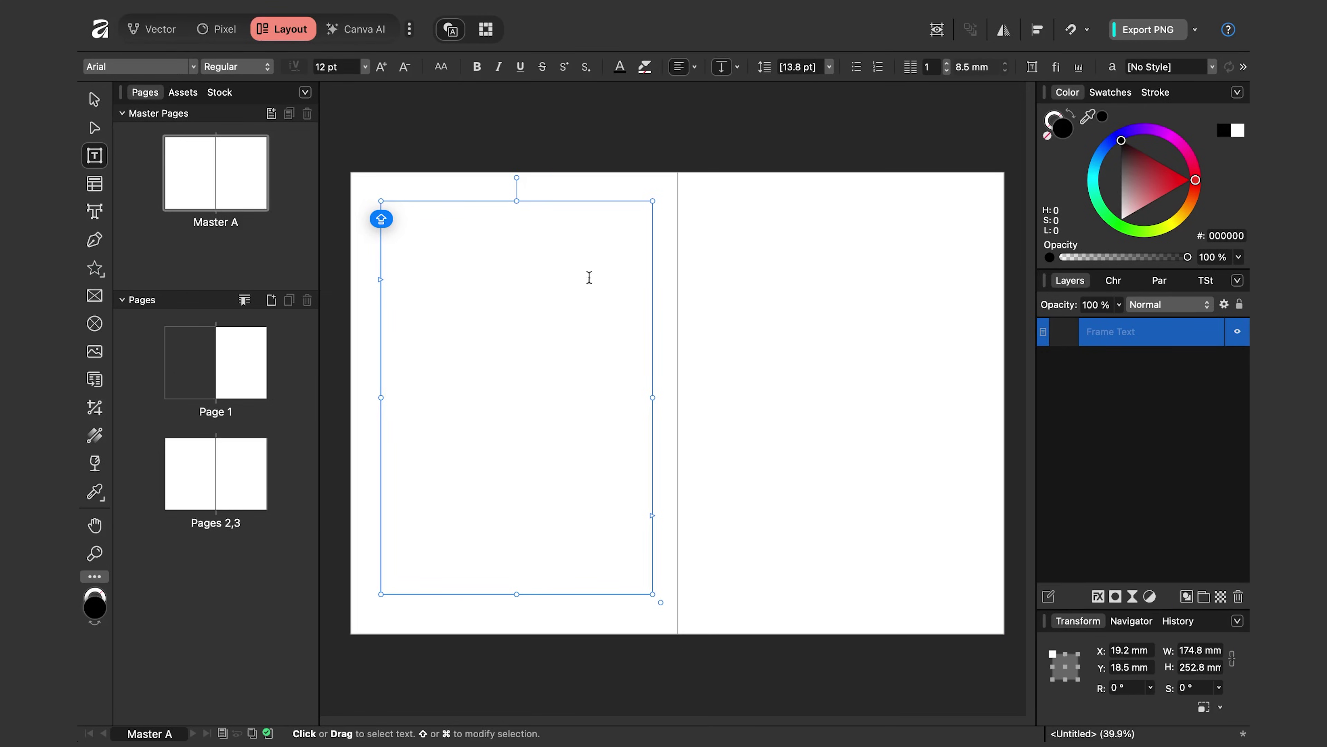
click(1033, 72)
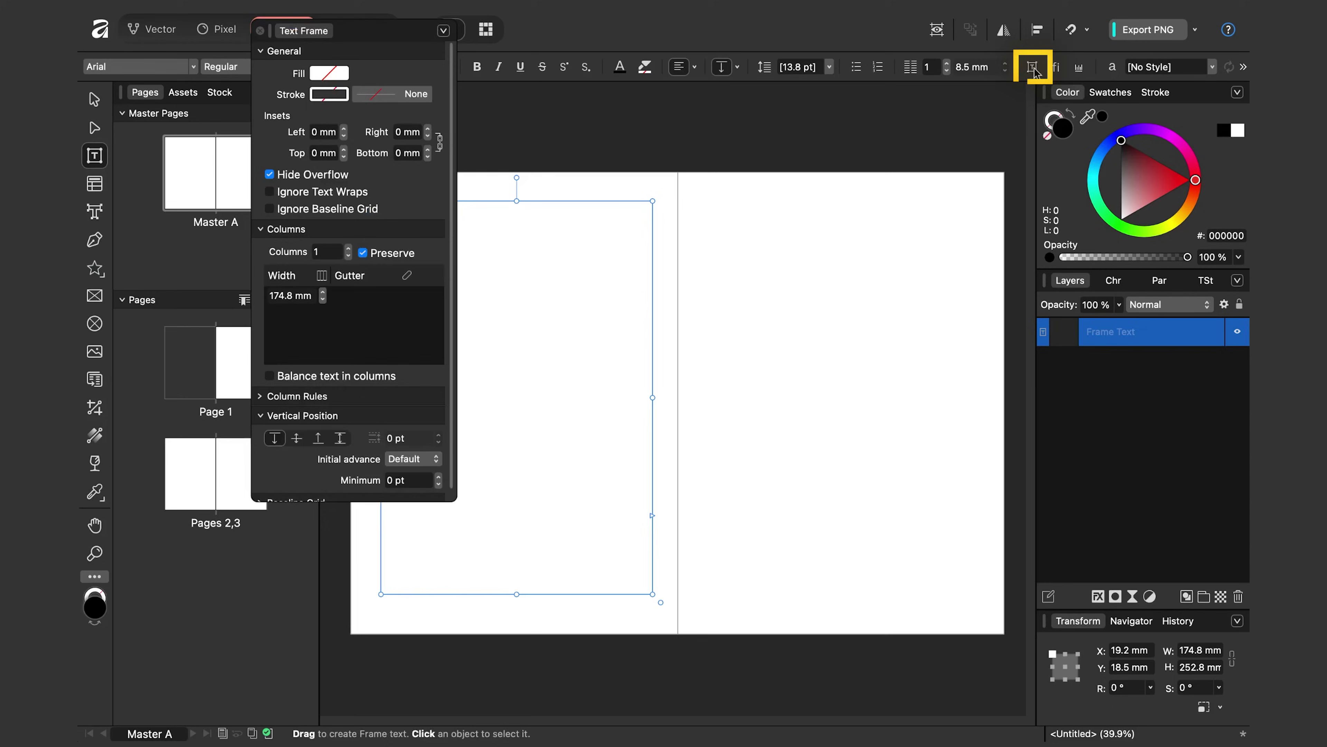
click(800, 169)
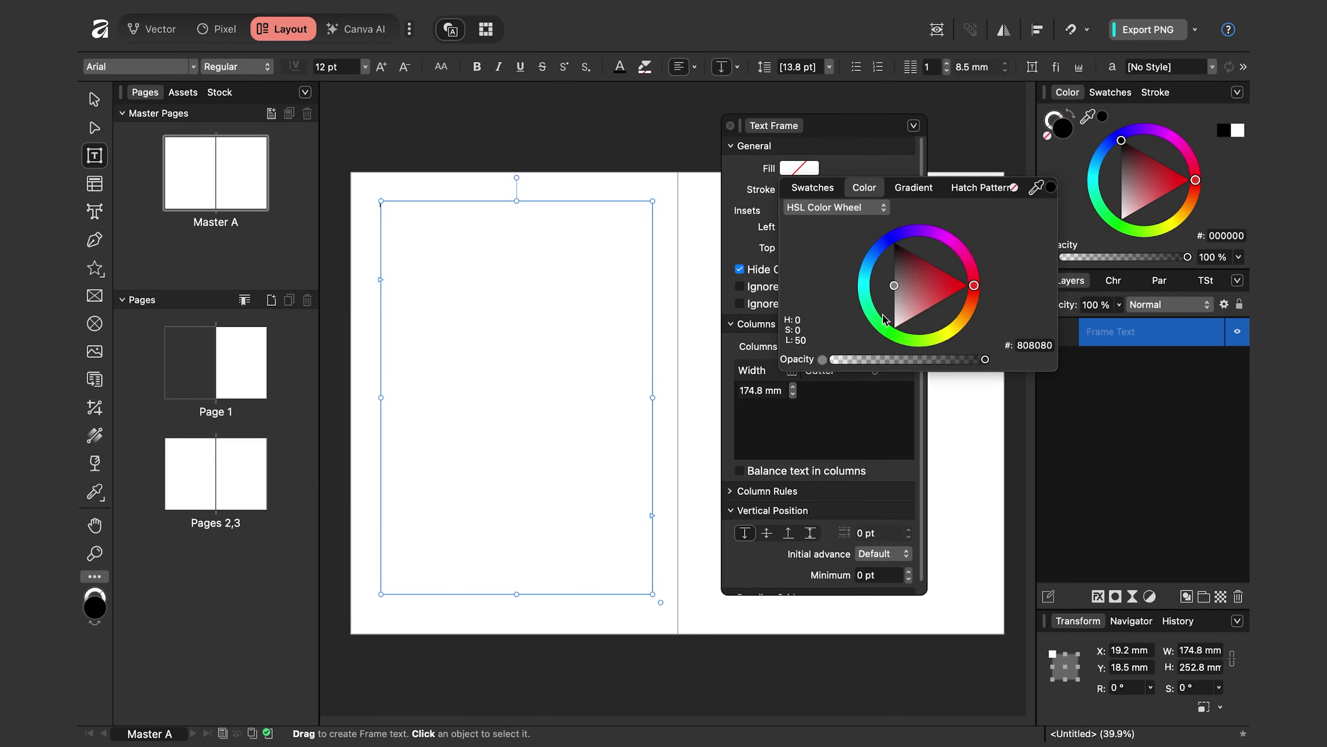
drag(966, 326, 904, 323)
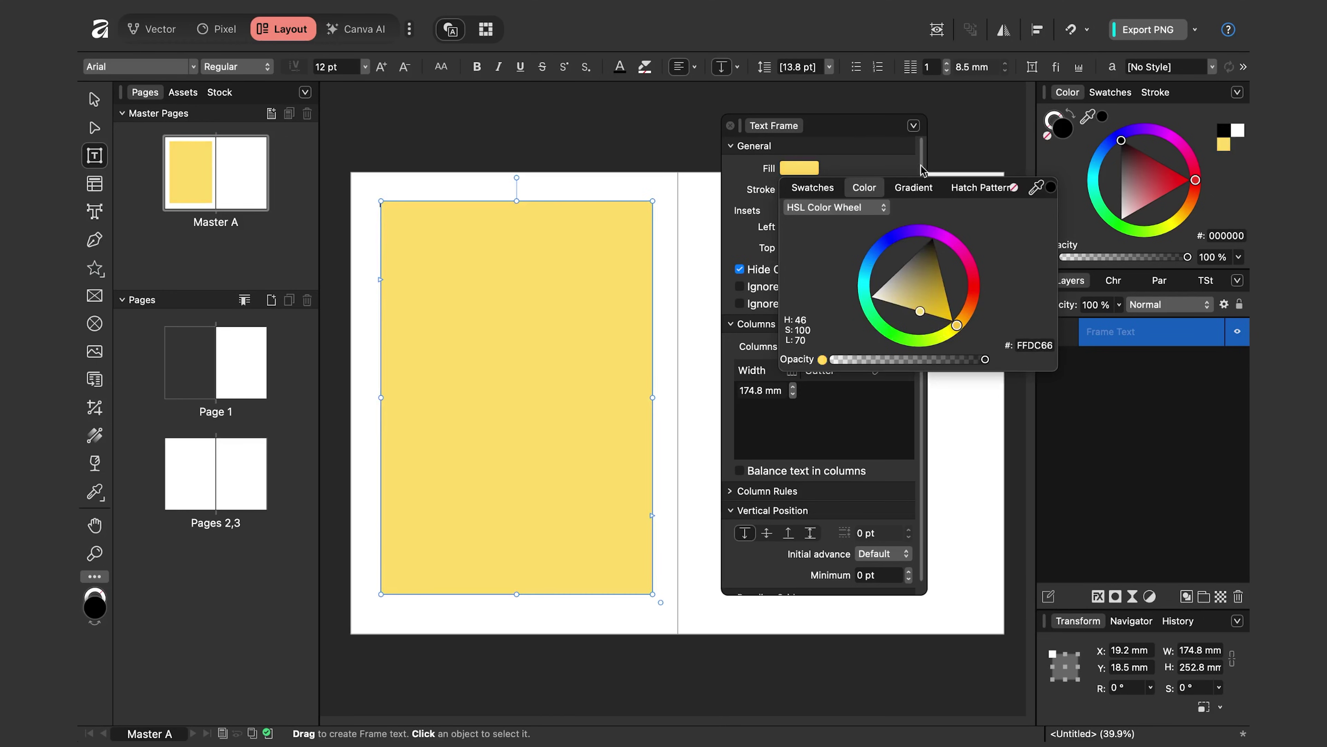
Give the text frame a black dashed stroke about 6.5 pt wide
click(799, 189)
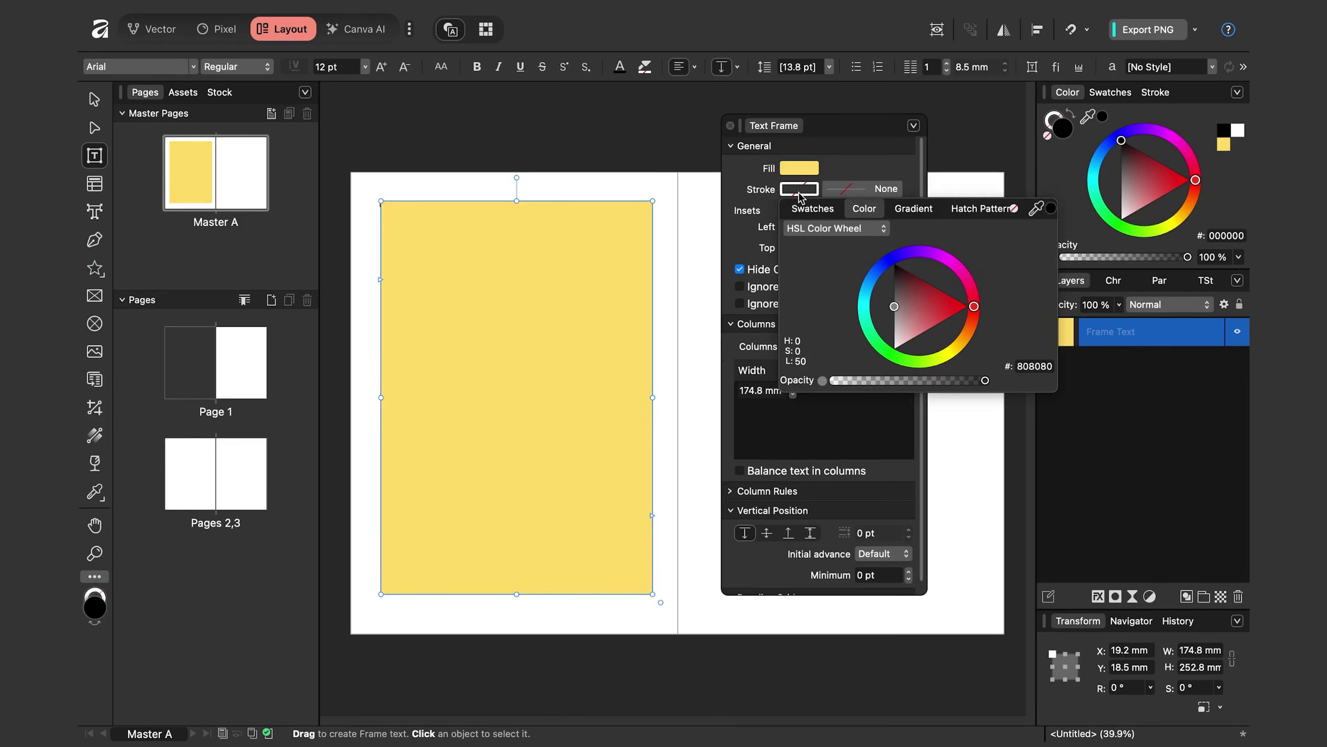
click(906, 303)
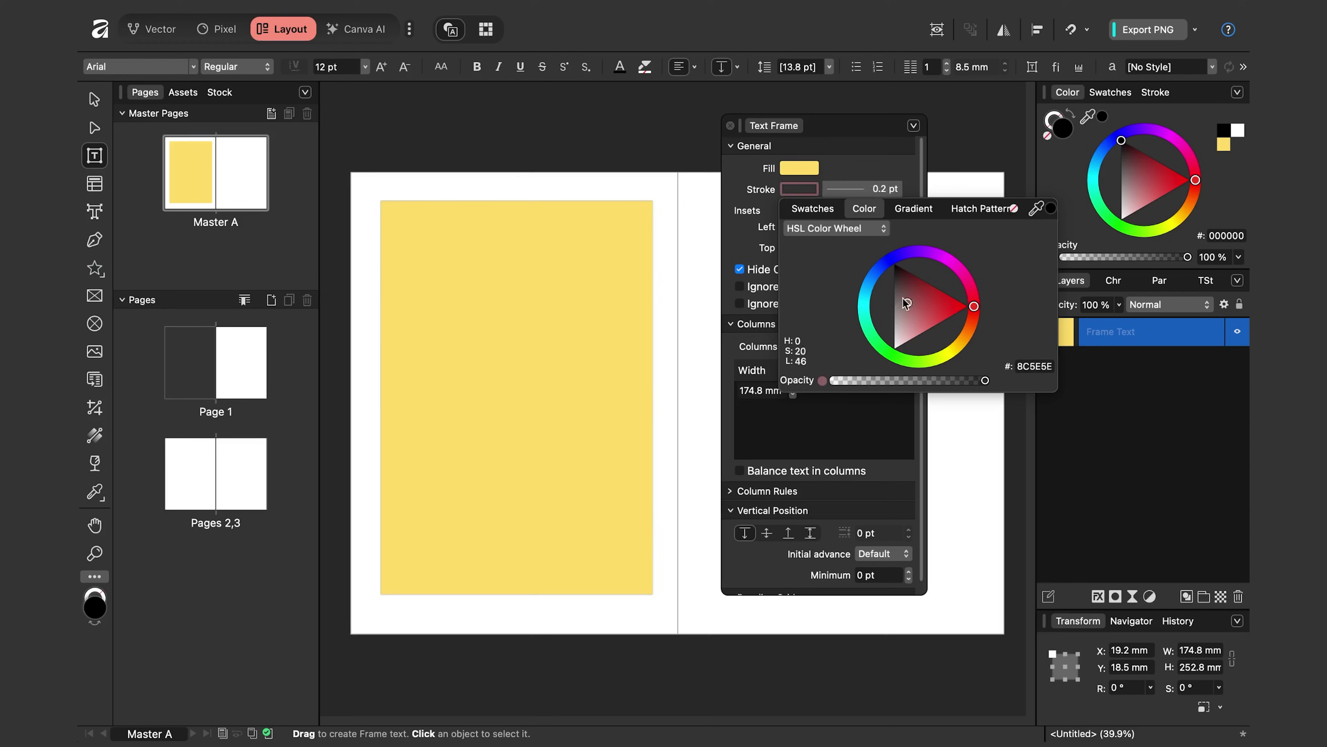
click(857, 167)
click(851, 198)
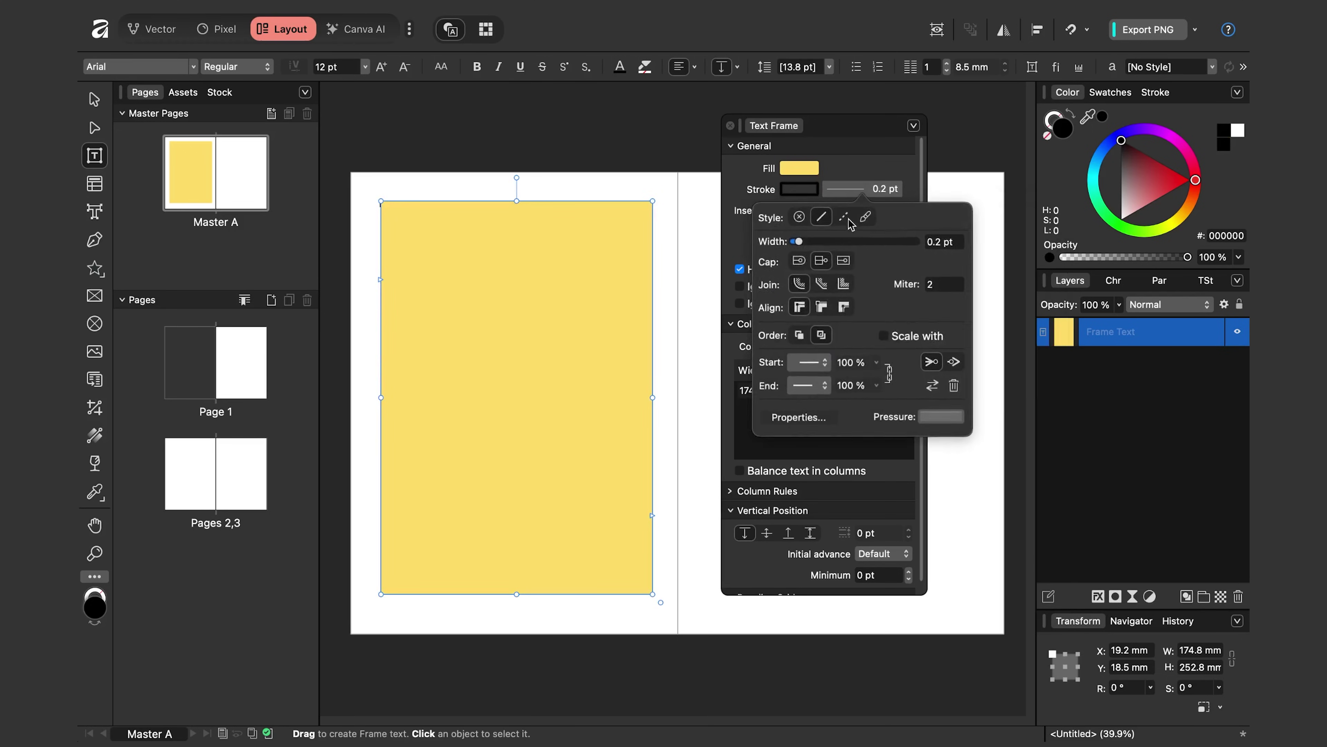
drag(813, 242, 837, 249)
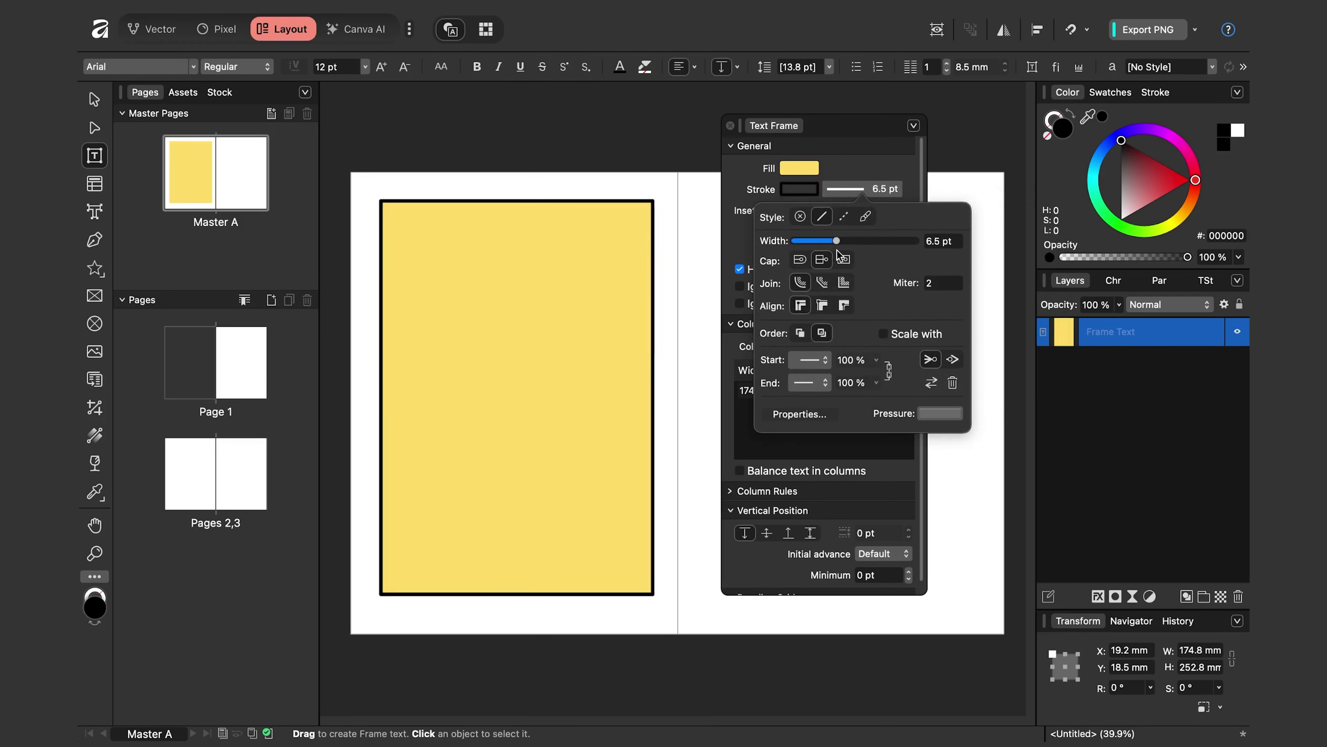
click(844, 217)
click(730, 126)
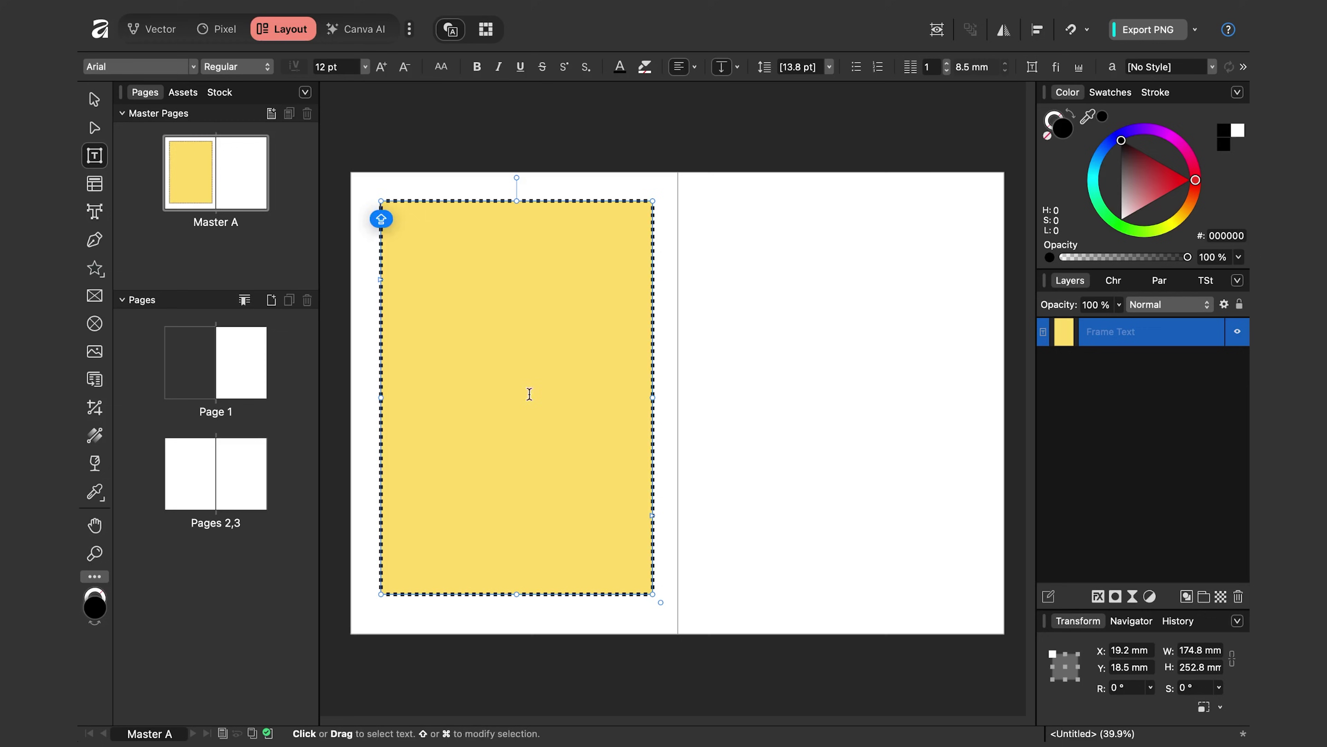
Reposition the text frame and centre it horizontally on Master A's left page
key(Escape)
drag(545, 296, 539, 296)
click(1037, 30)
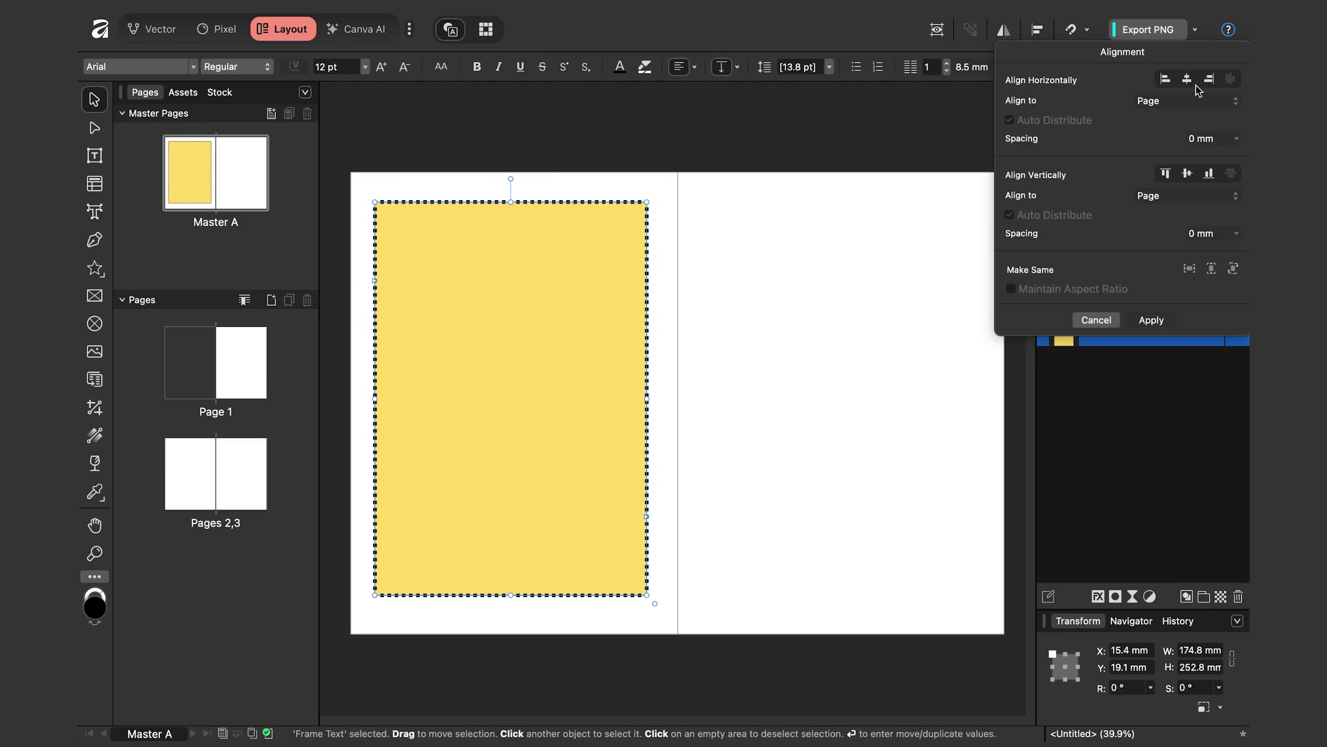
click(1188, 79)
click(742, 296)
Duplicate the text frame onto Master A's right page and centre the copy horizontally on that page
drag(518, 317, 842, 322)
click(1037, 30)
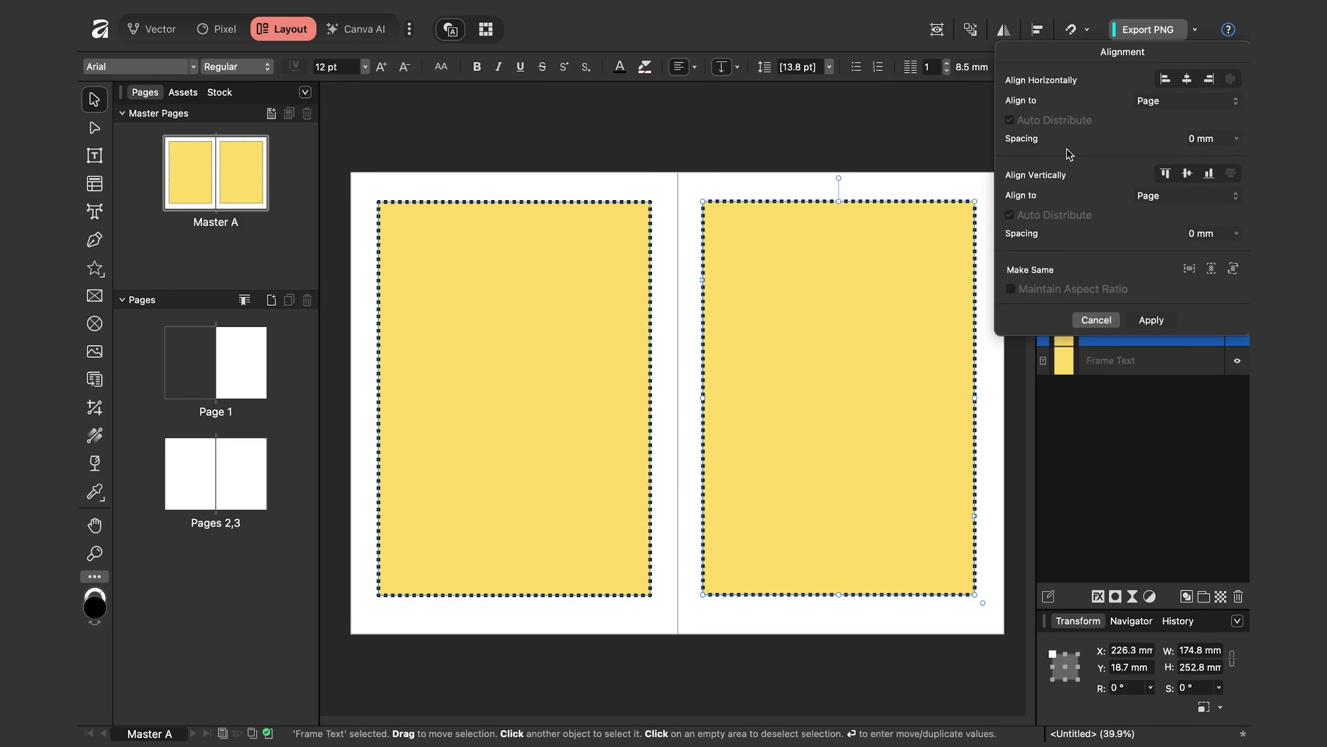
click(1188, 79)
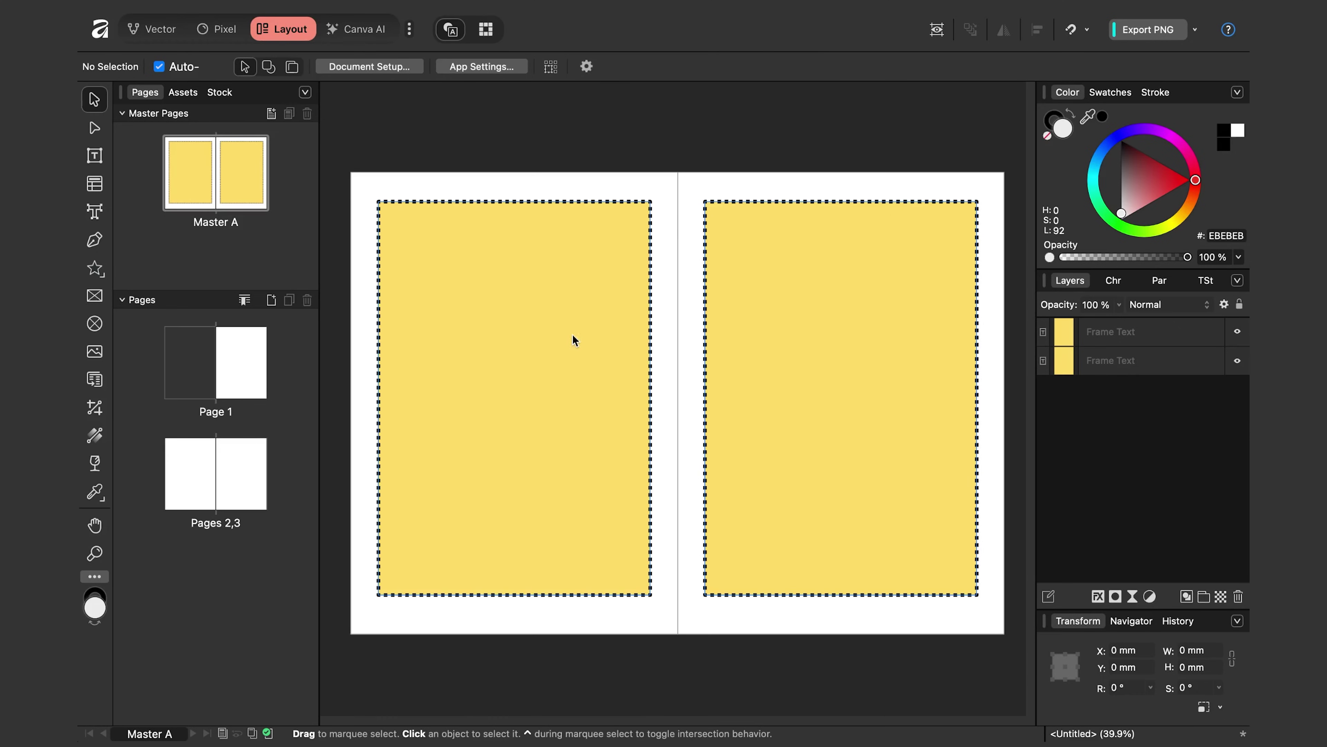
Link the left page's text frame to the right page's frame so text flows from one into the other
click(571, 332)
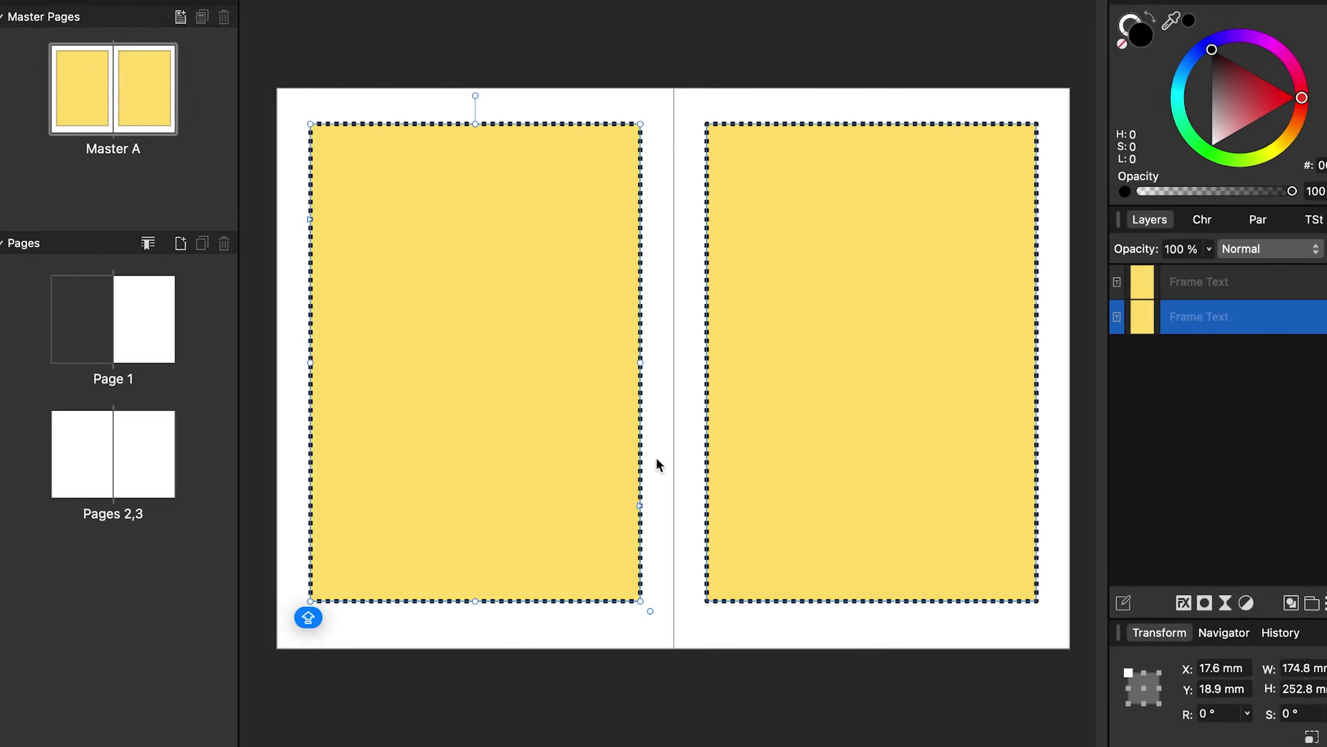
scroll(639, 414, up, 4)
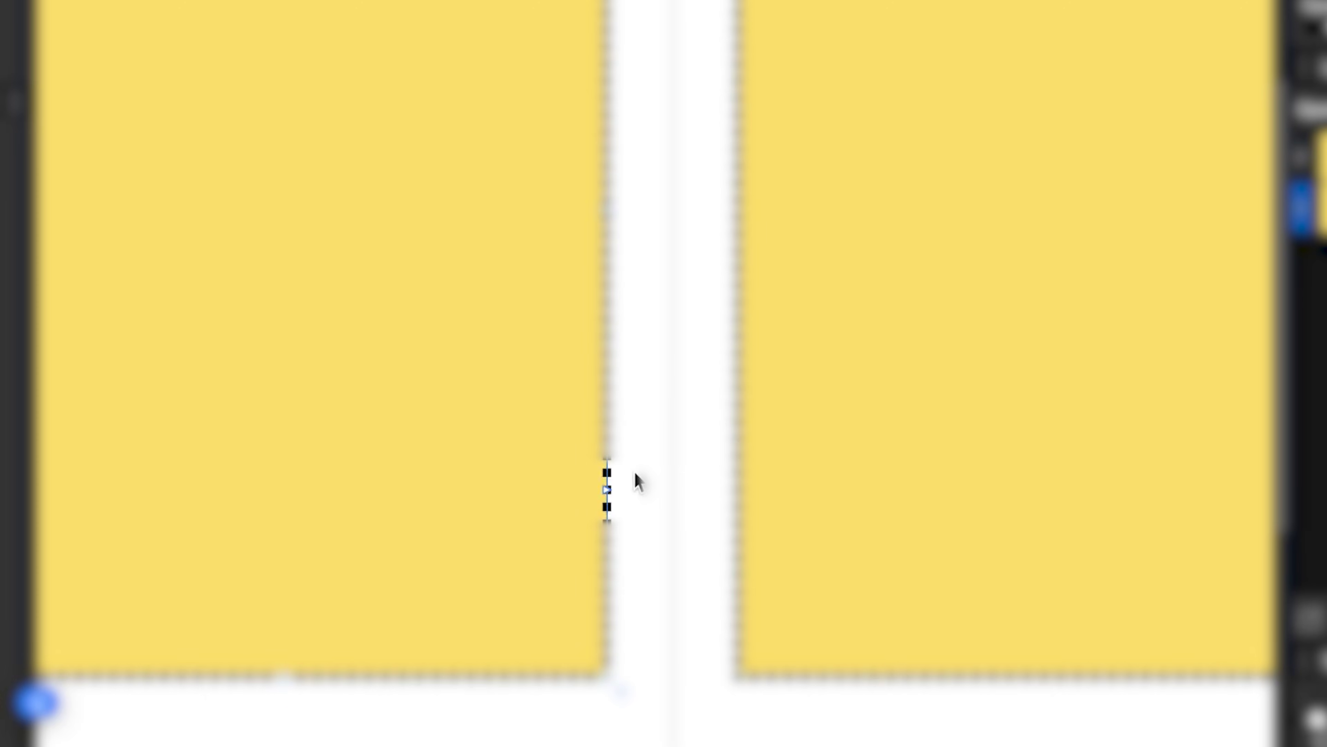
click(608, 490)
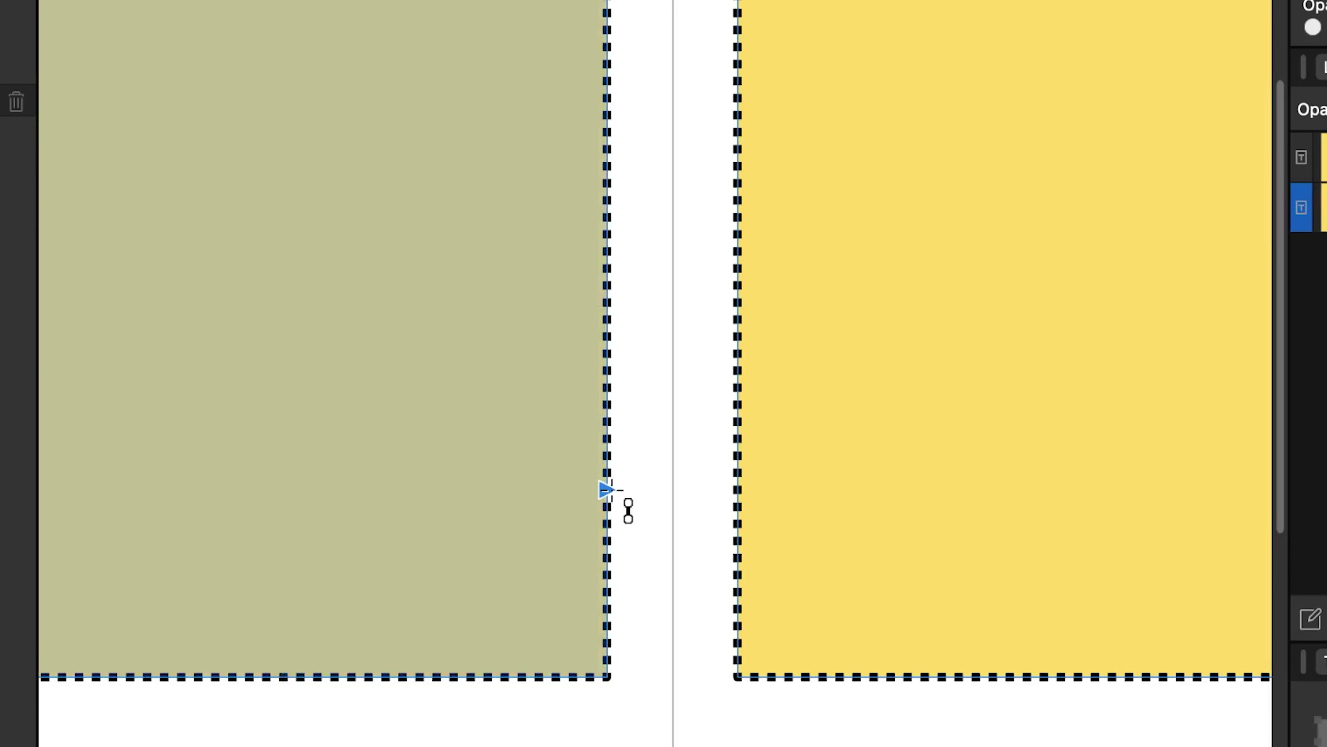
click(814, 172)
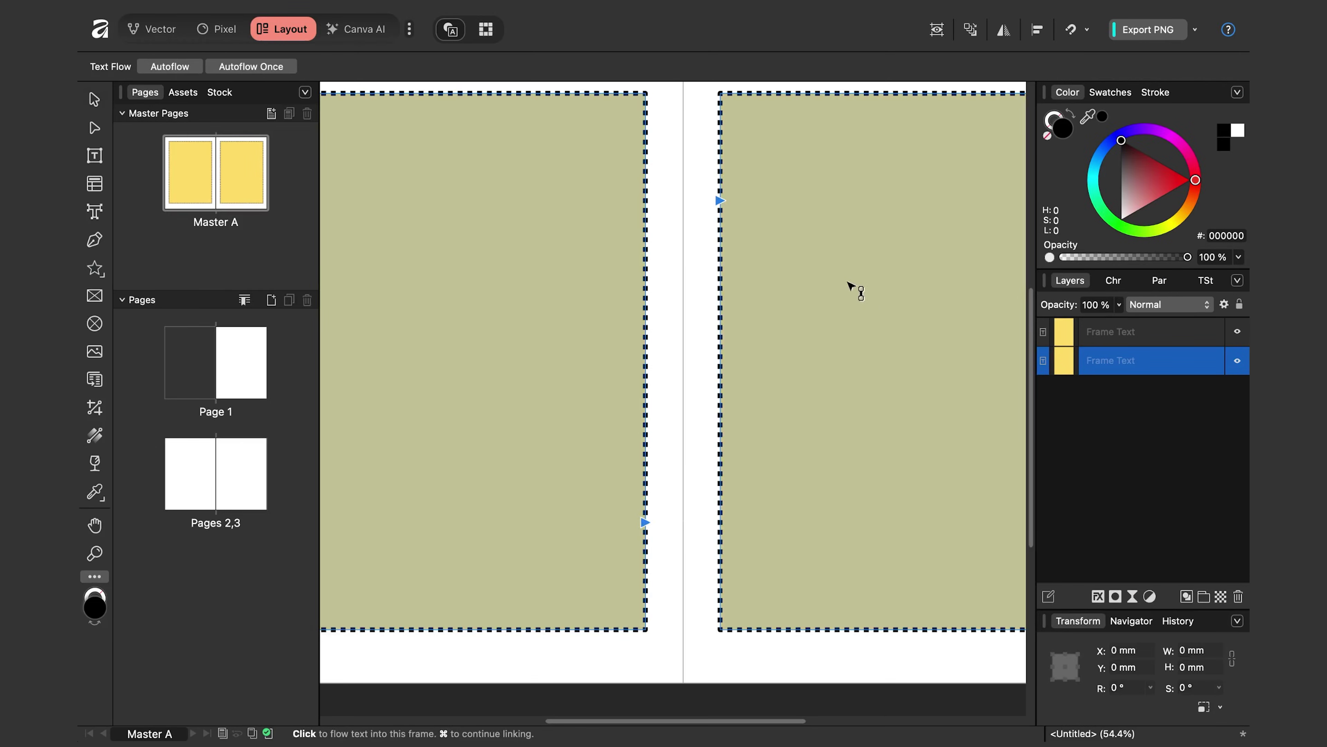
click(848, 283)
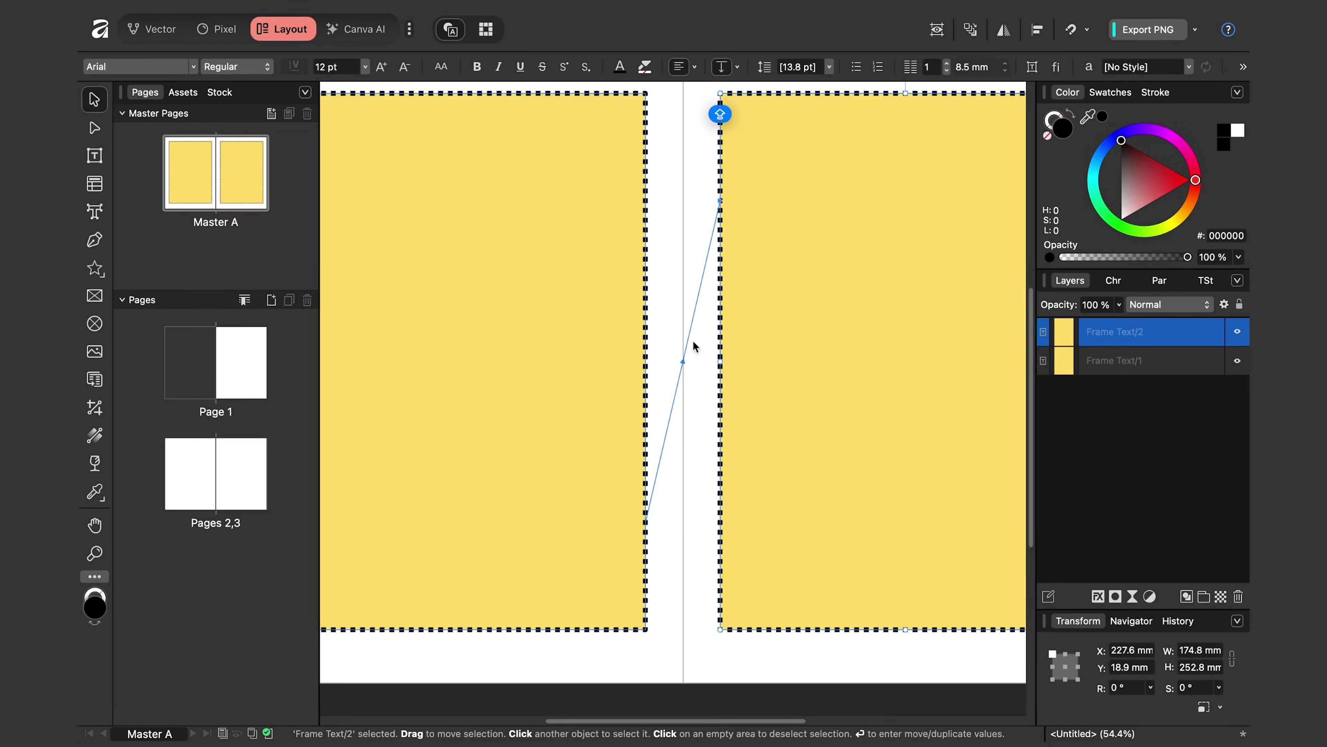
scroll(692, 360, down, 2)
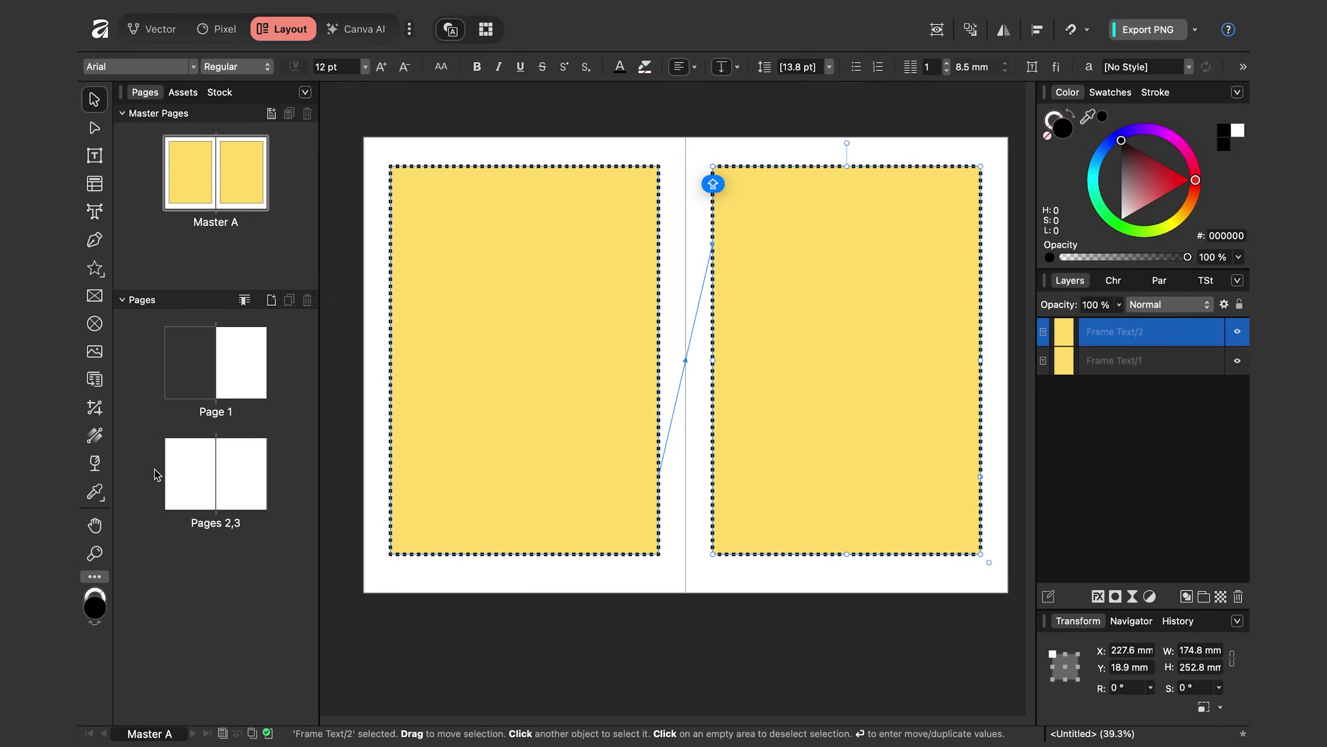
Apply Master A to pages 2-3, replacing the existing master and migrating the content
drag(147, 455, 277, 552)
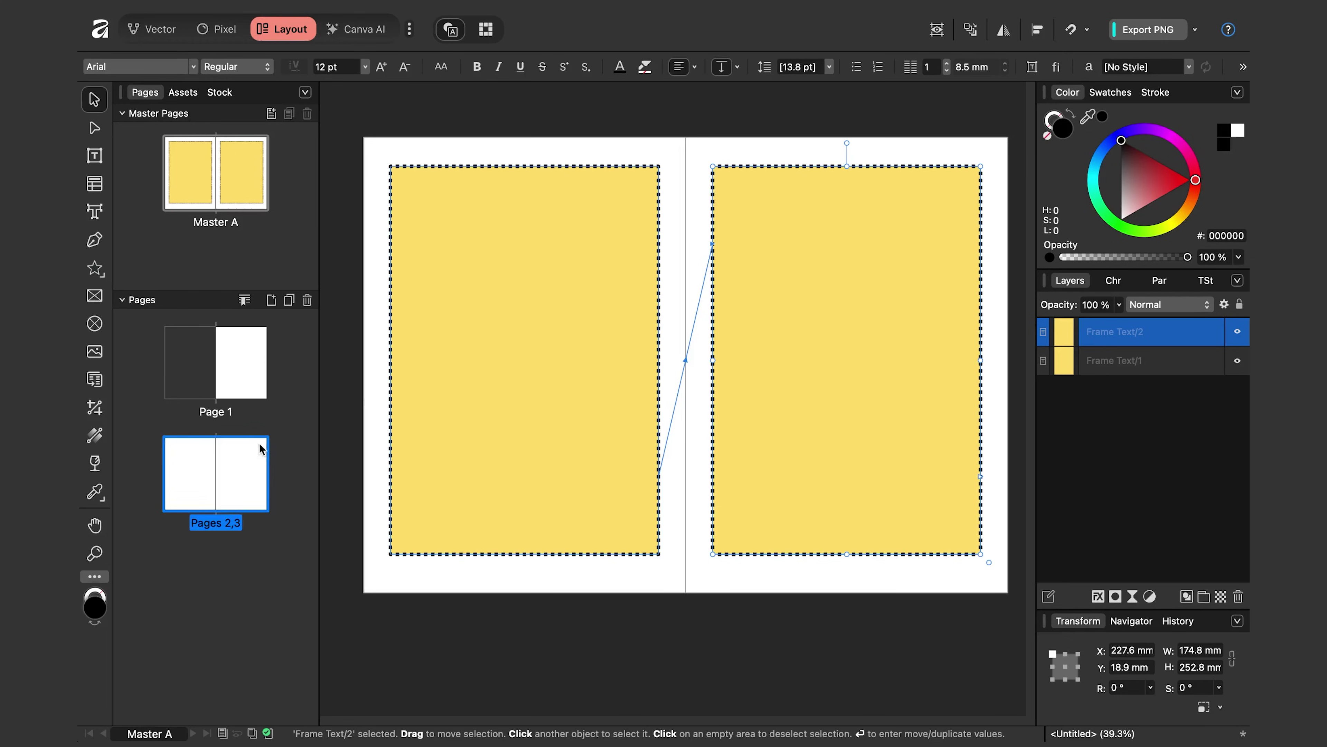
right_click(237, 470)
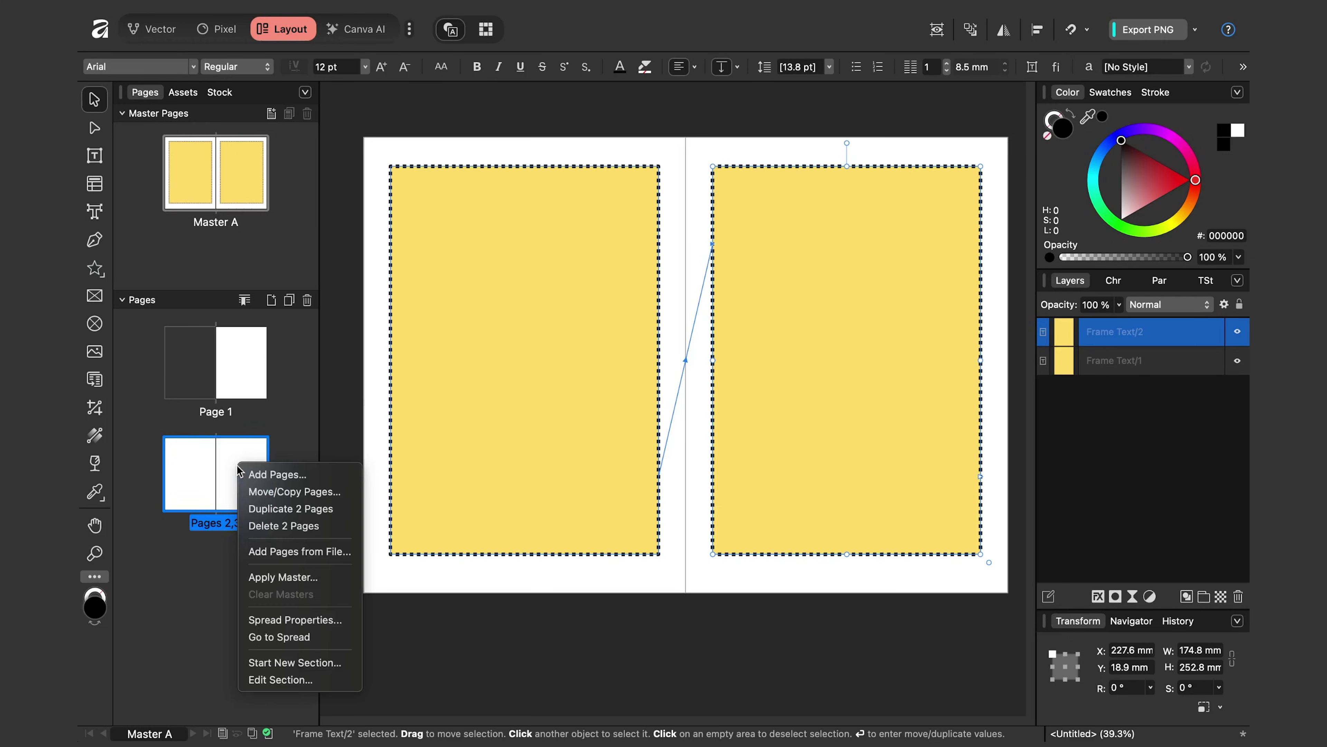
click(282, 578)
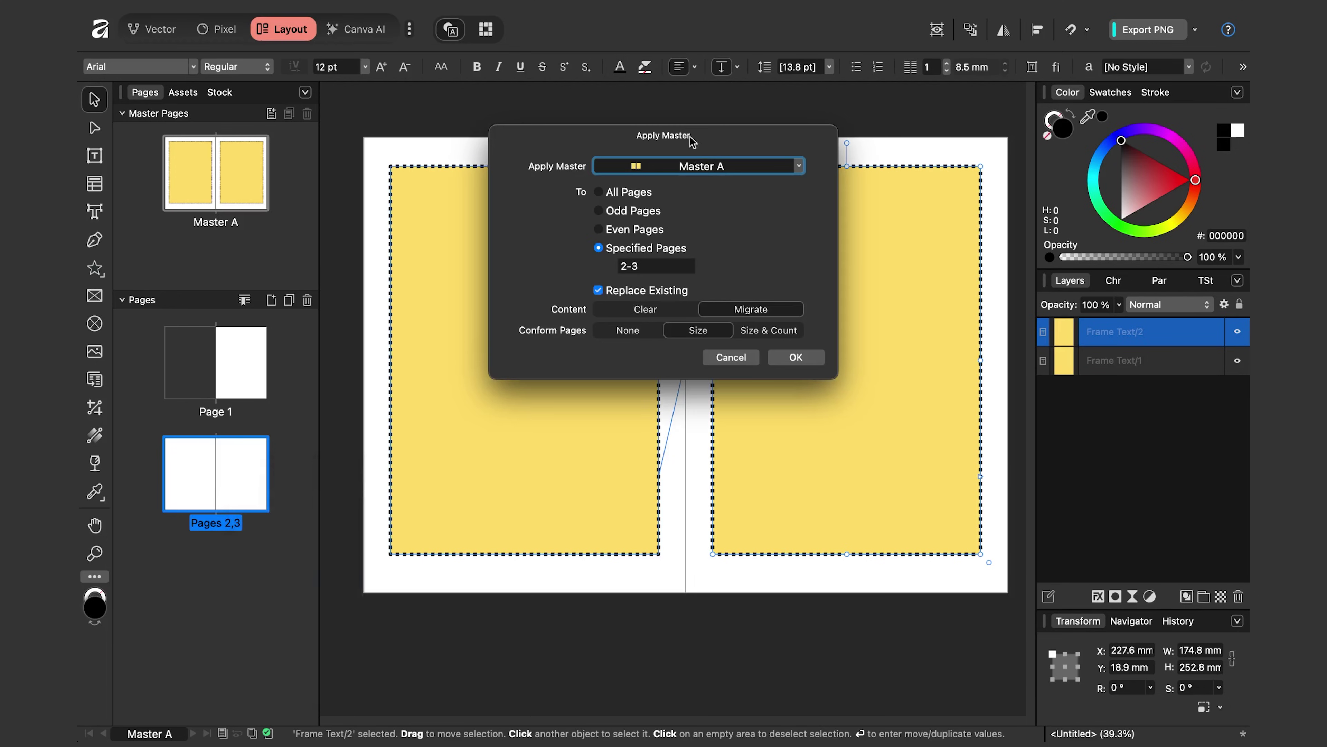
click(794, 358)
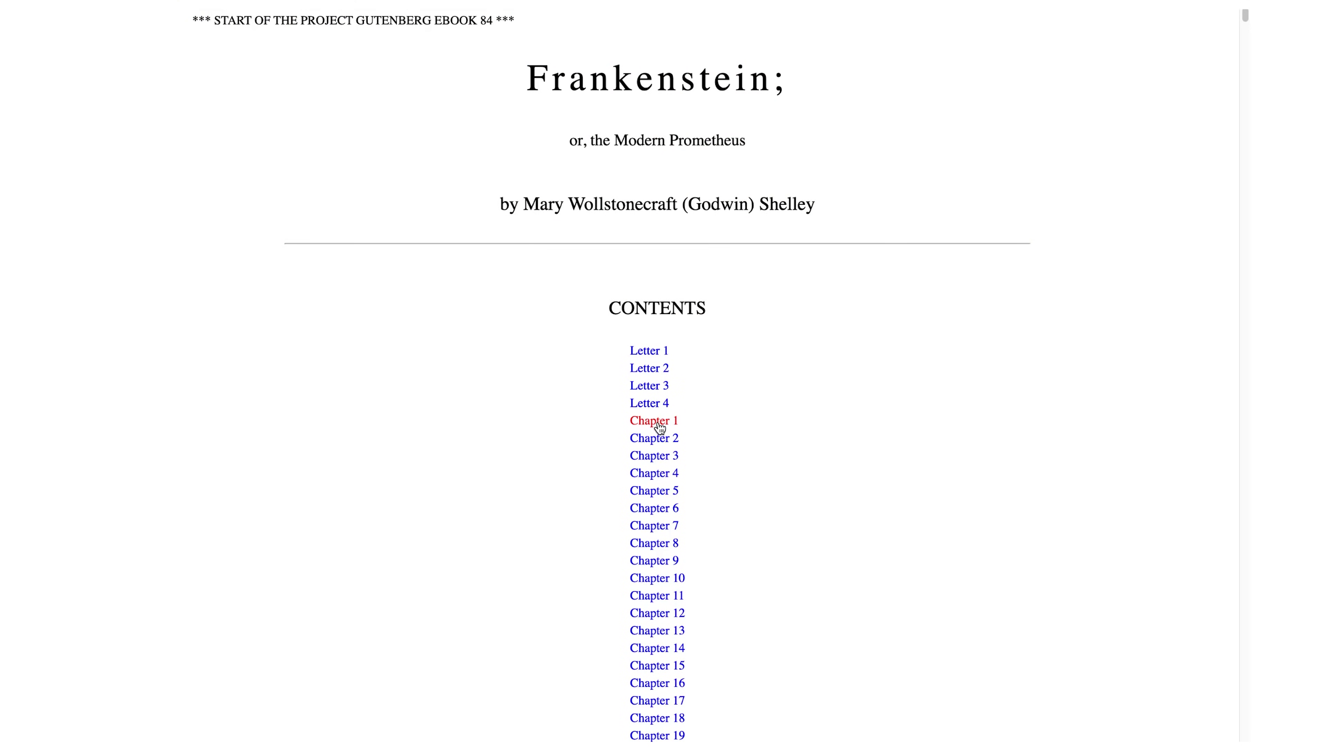
Copy the Frankenstein text from Chapter 1 onward from the Project Gutenberg web page and paste it into page 2's text frame in Affinity
click(660, 426)
drag(622, 18, 770, 376)
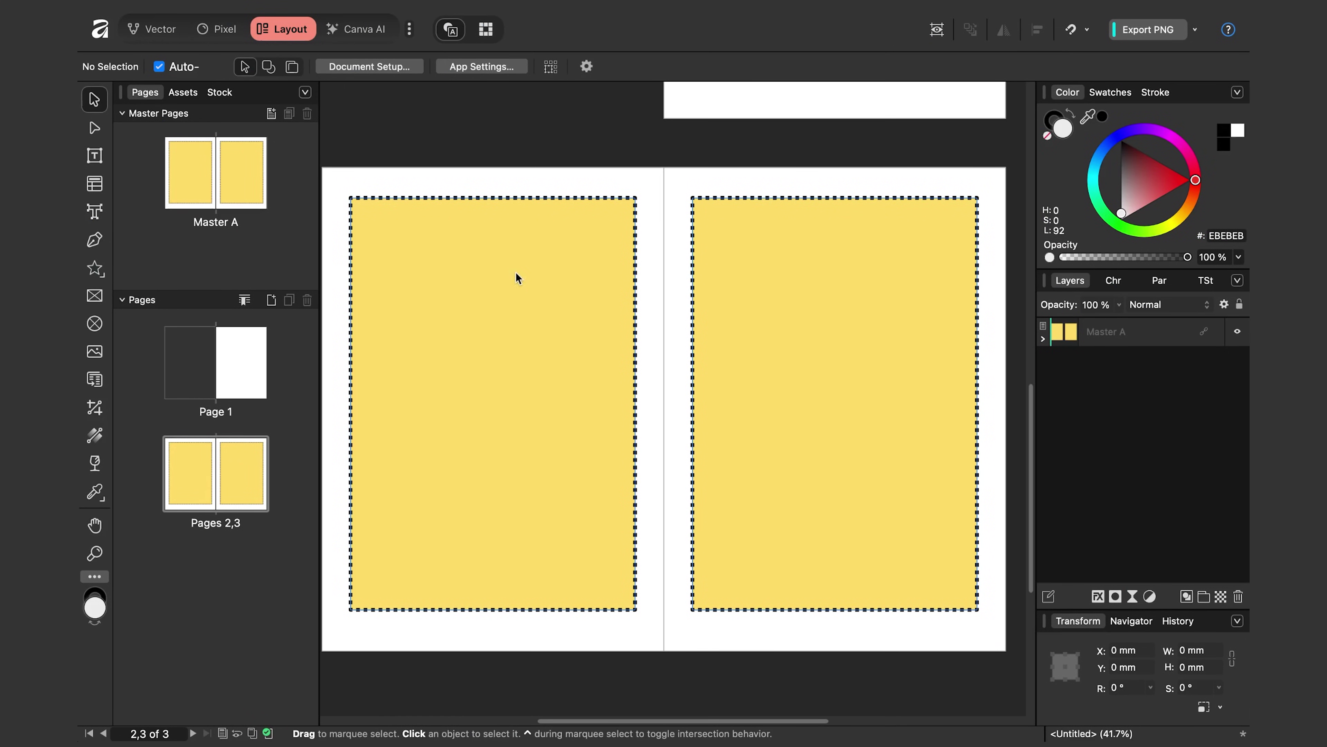
click(228, 464)
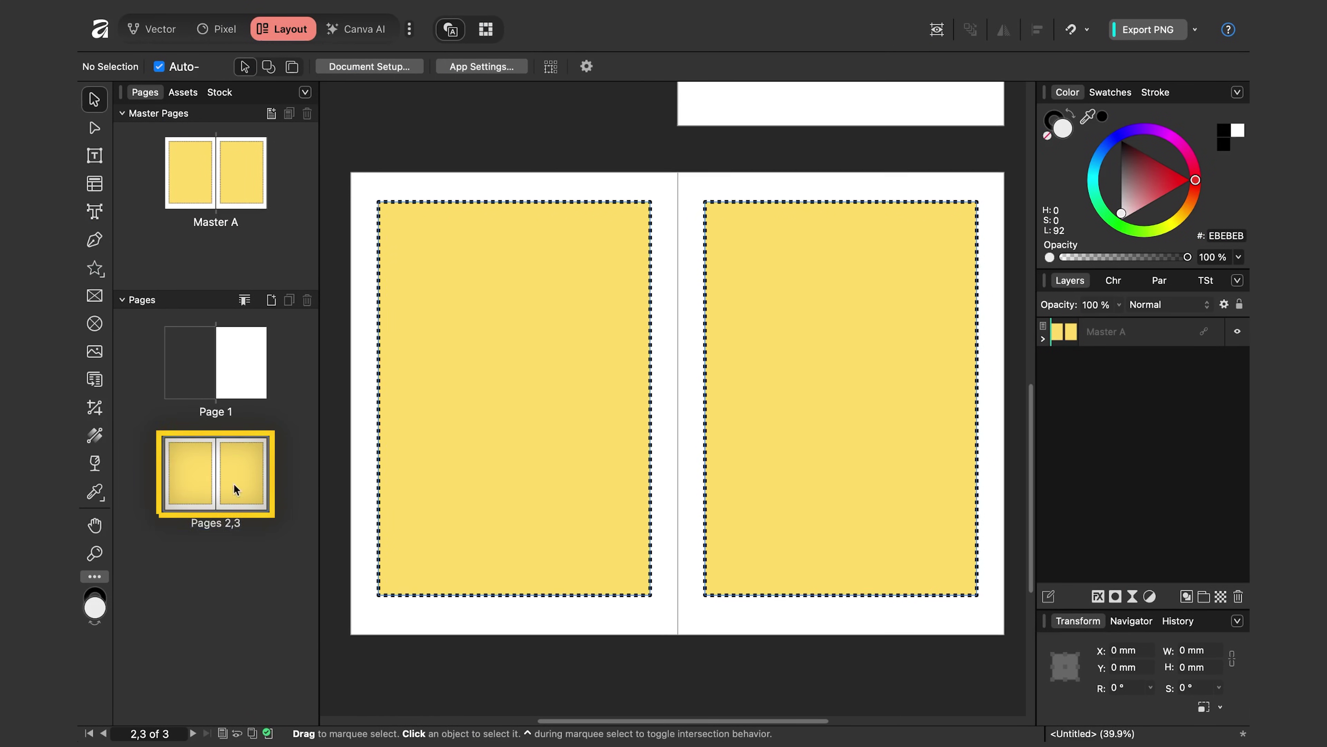
double_click(405, 226)
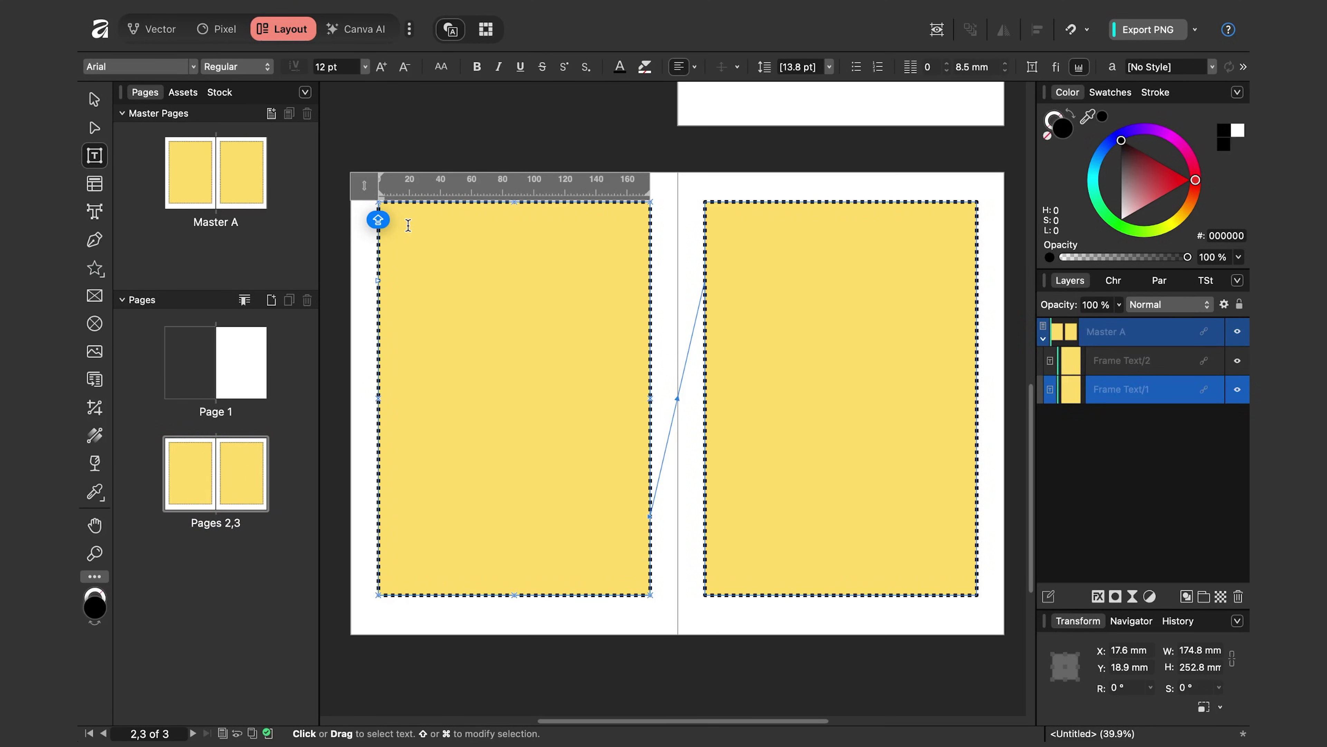
key(super+v)
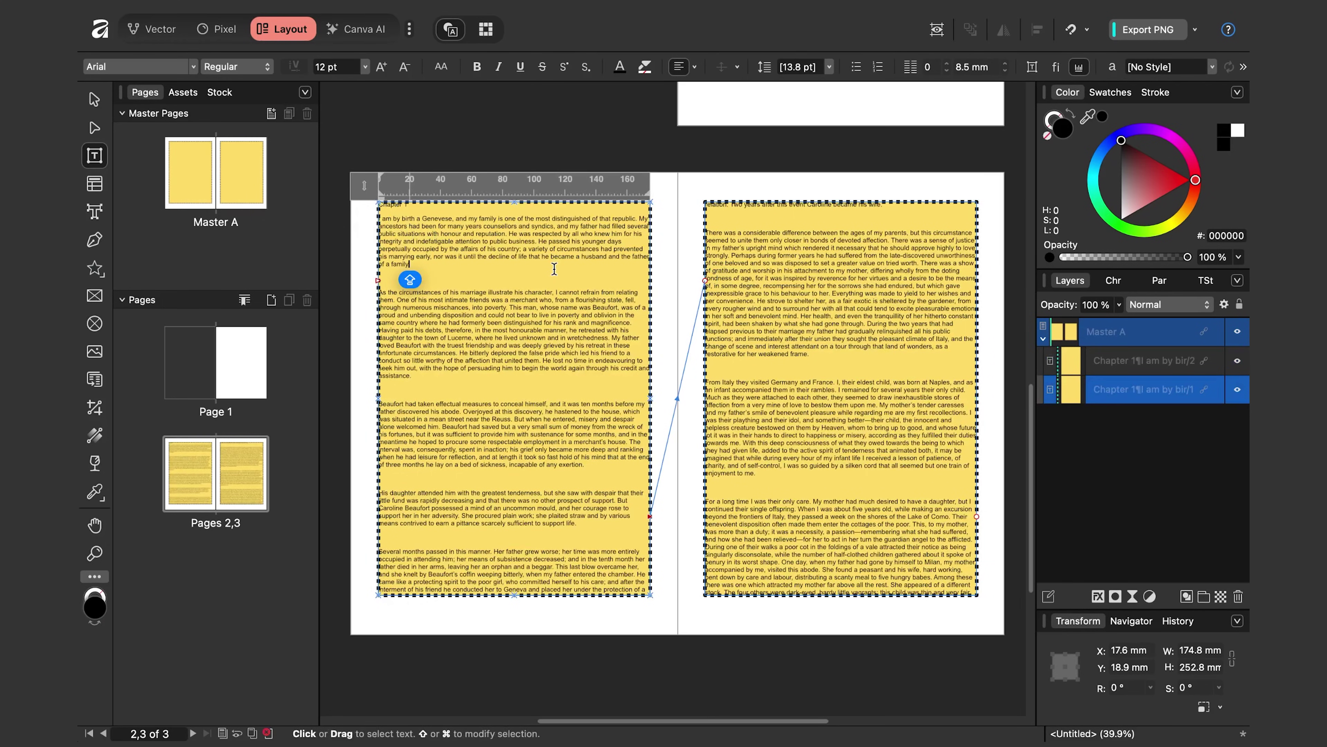
Set all of the pasted story text to 18 pt and deselect it
key(super+a)
click(365, 66)
click(335, 240)
key(Escape)
key(Escape)
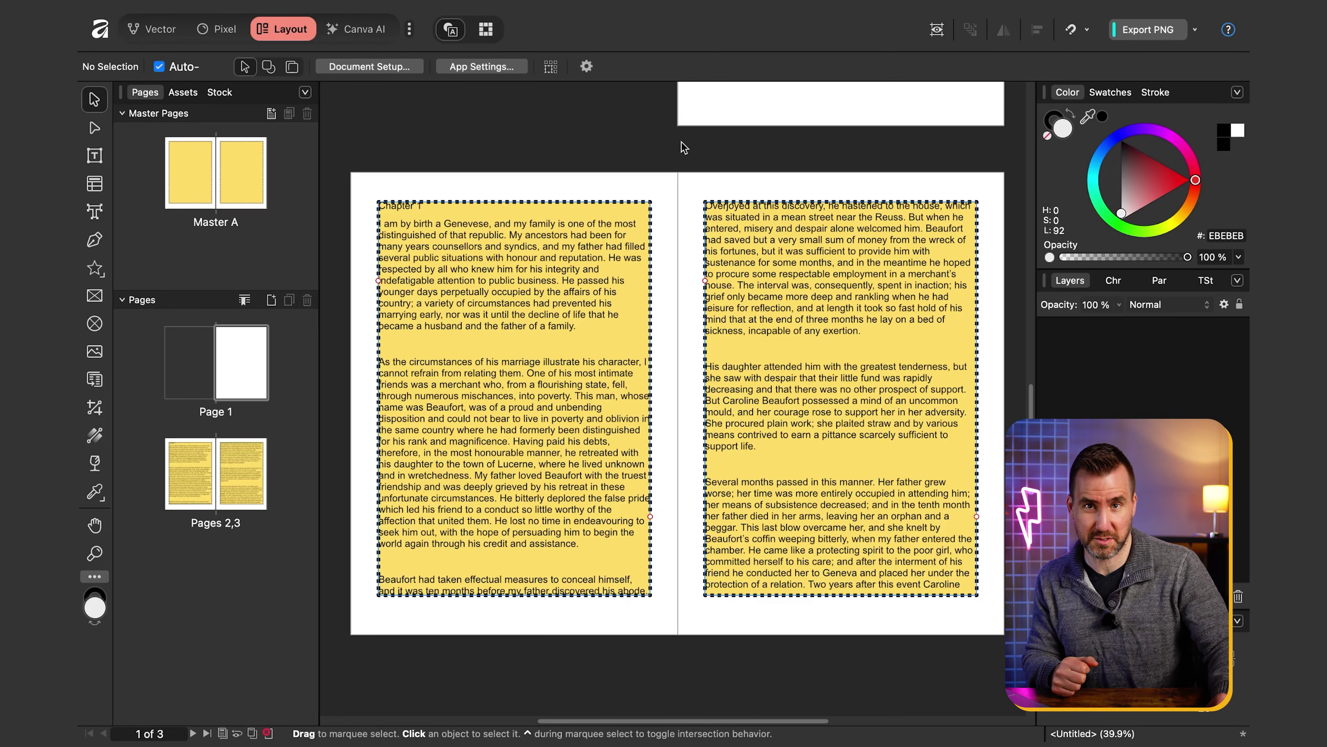
Check the preflight error for the overflowing text, and autoflow the story from page 3's frame onto new pages
click(888, 413)
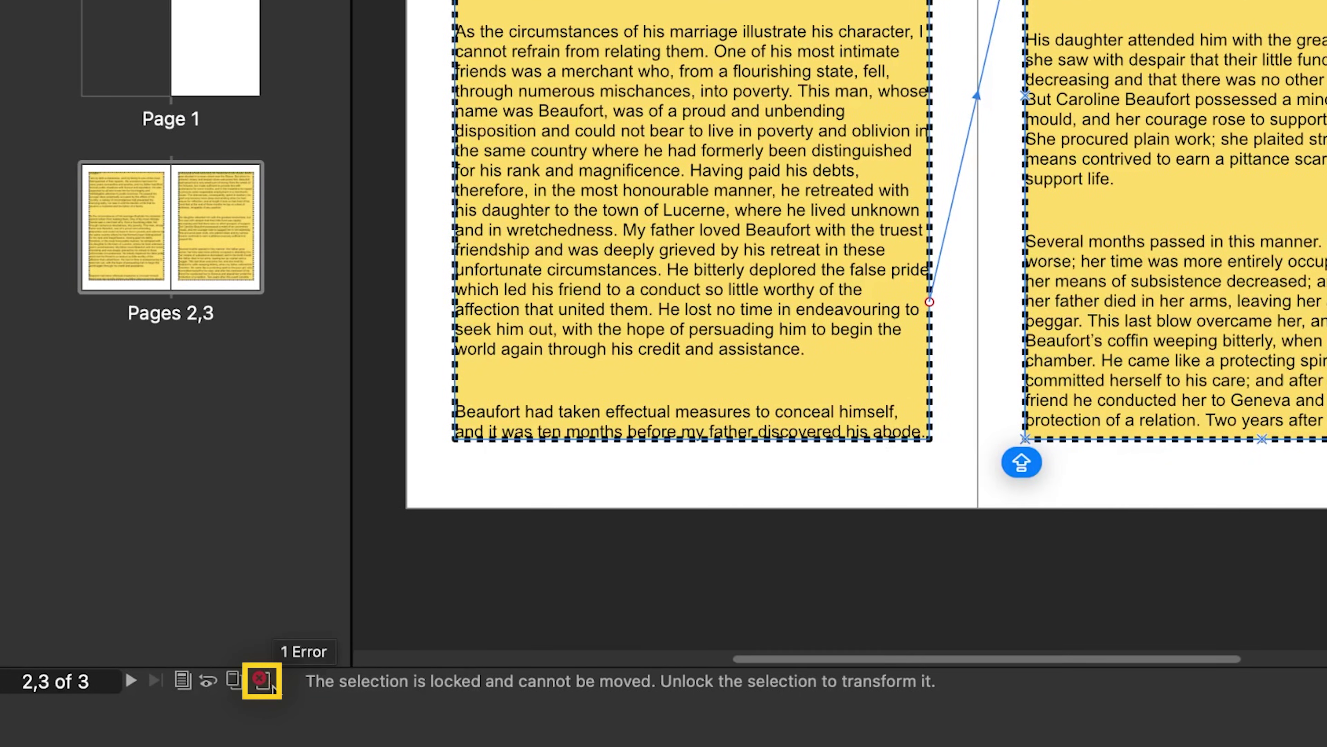
click(272, 685)
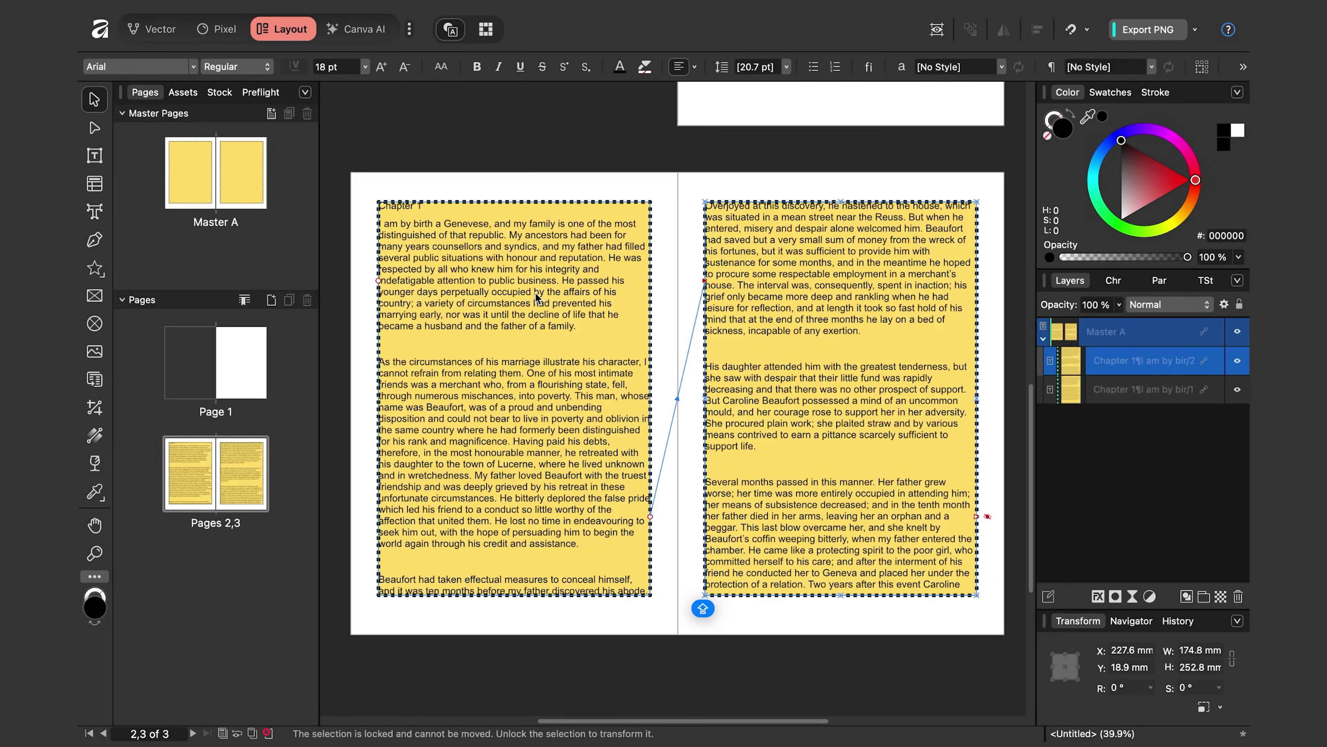
key(t)
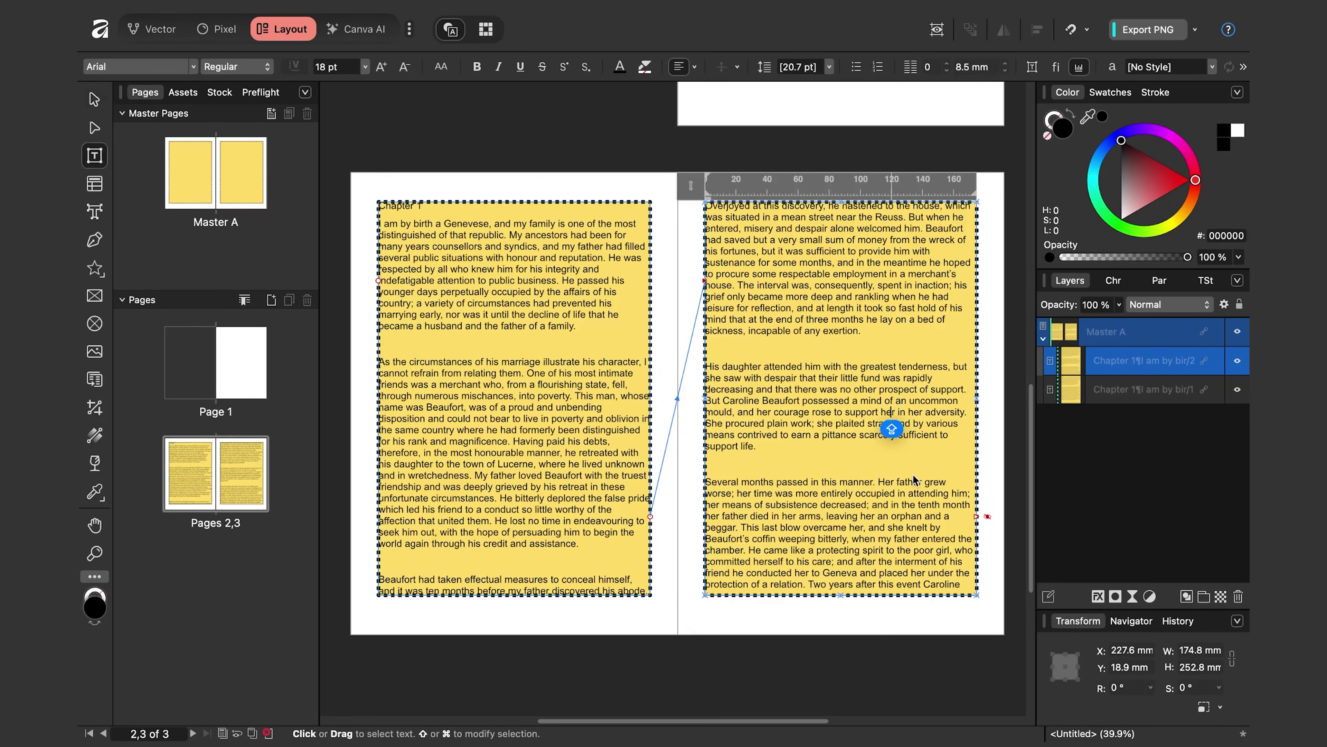
scroll(927, 487, up, 10)
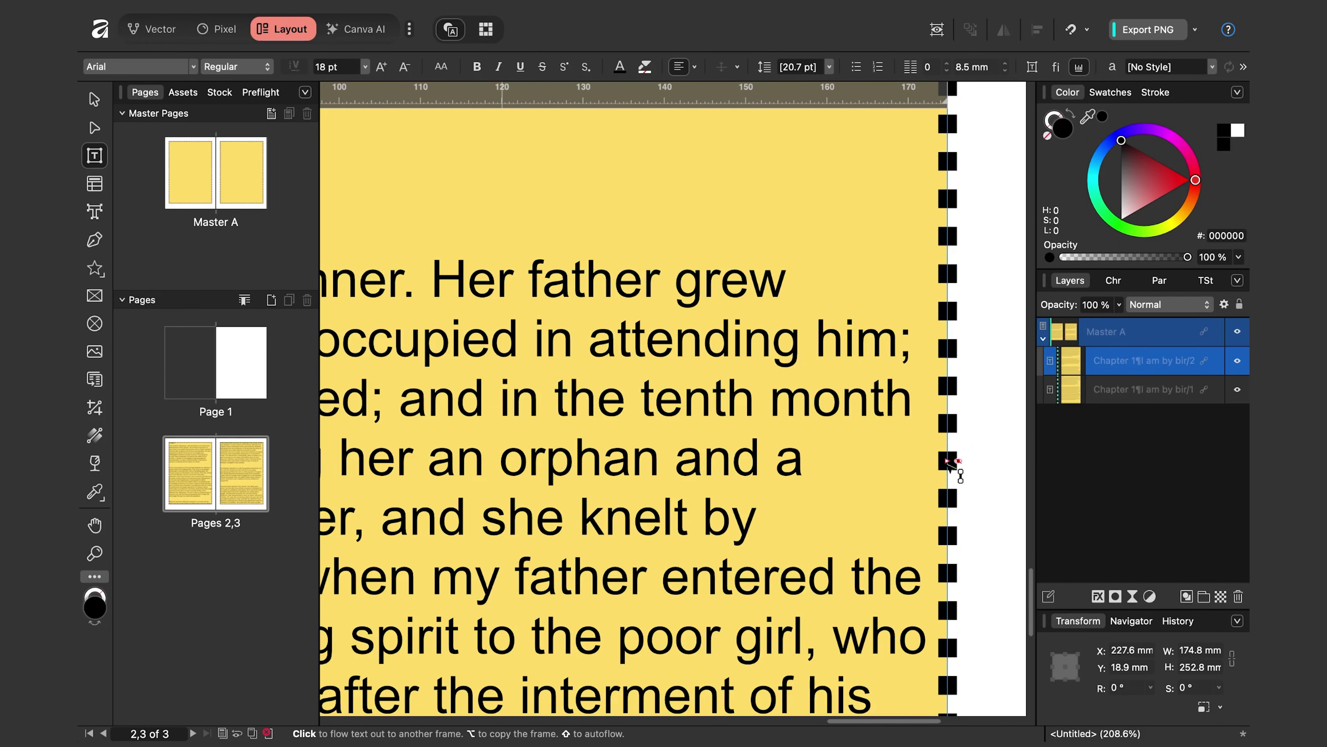
shift+click(950, 463)
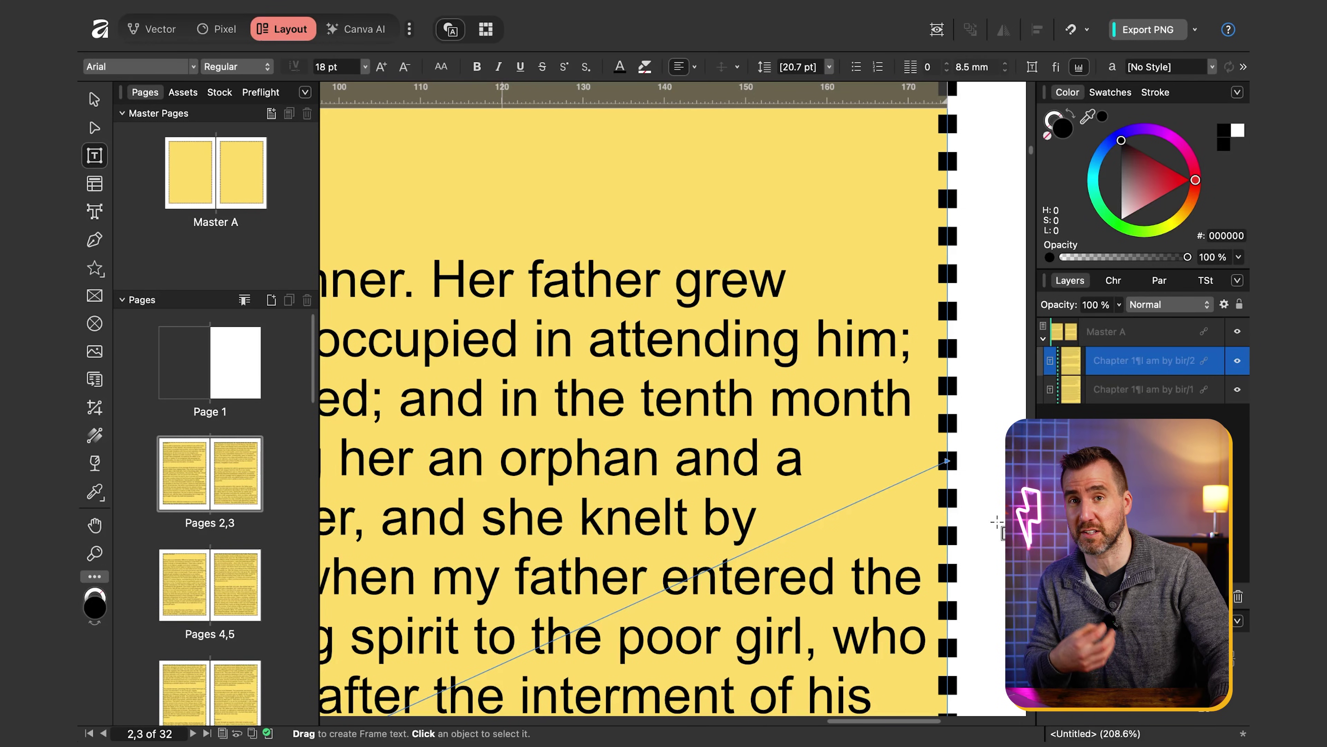
Review the autoflowed spreads through to the last page, and open Master A
key(Escape)
scroll(997, 521, down, 5)
scroll(1034, 201, down, 2)
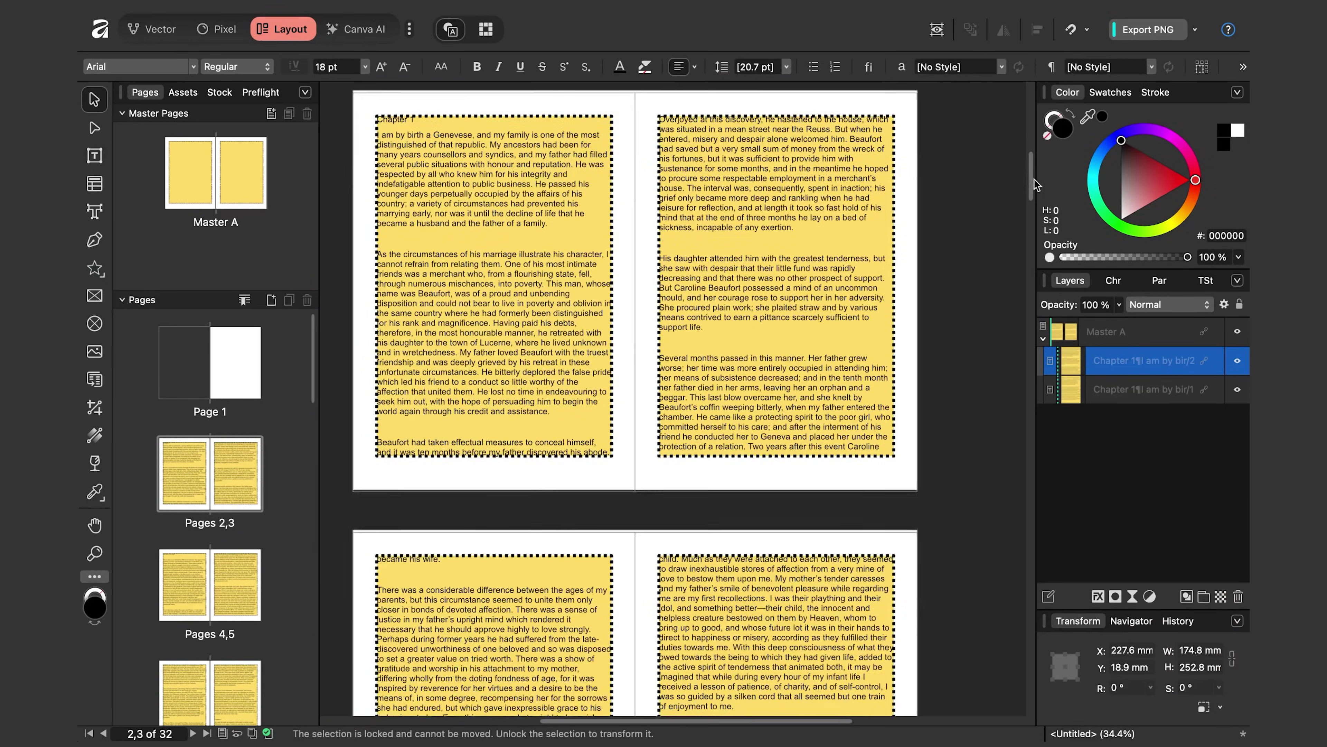
drag(1034, 201, 1041, 695)
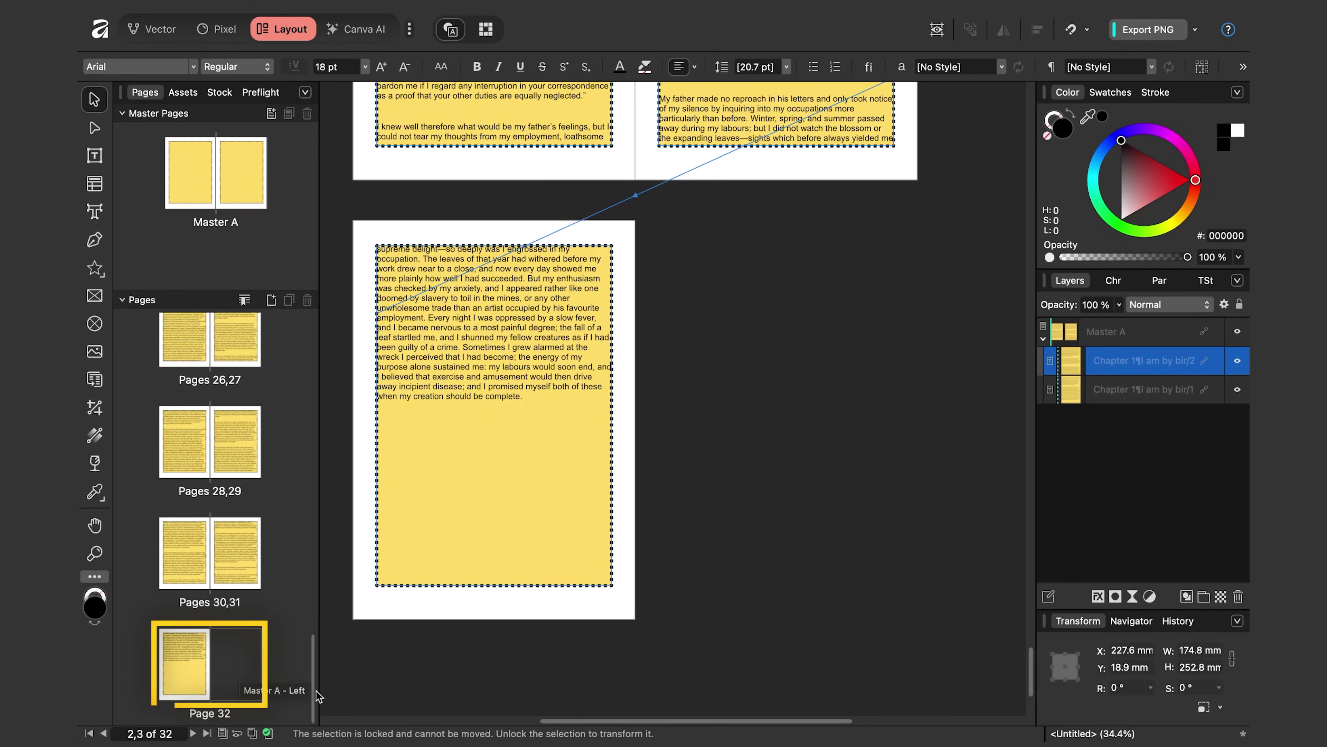
drag(317, 695, 353, 373)
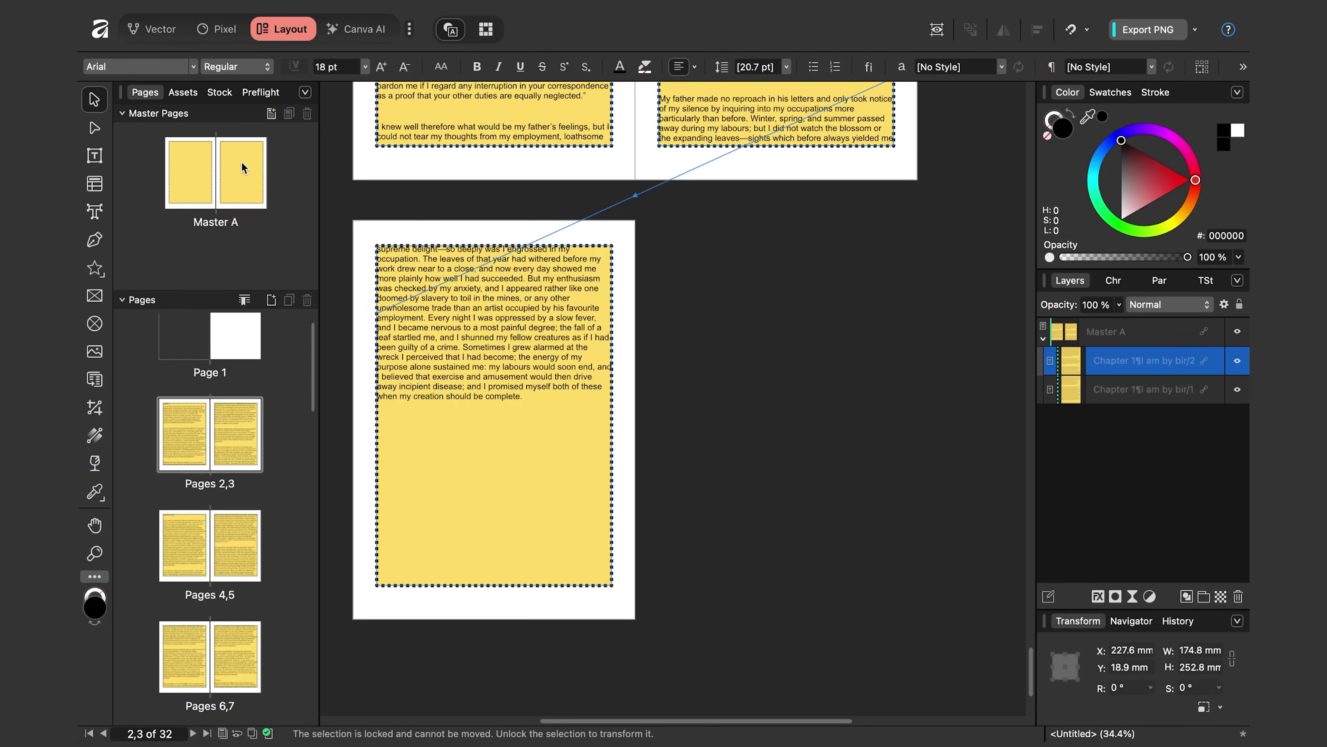
double_click(242, 162)
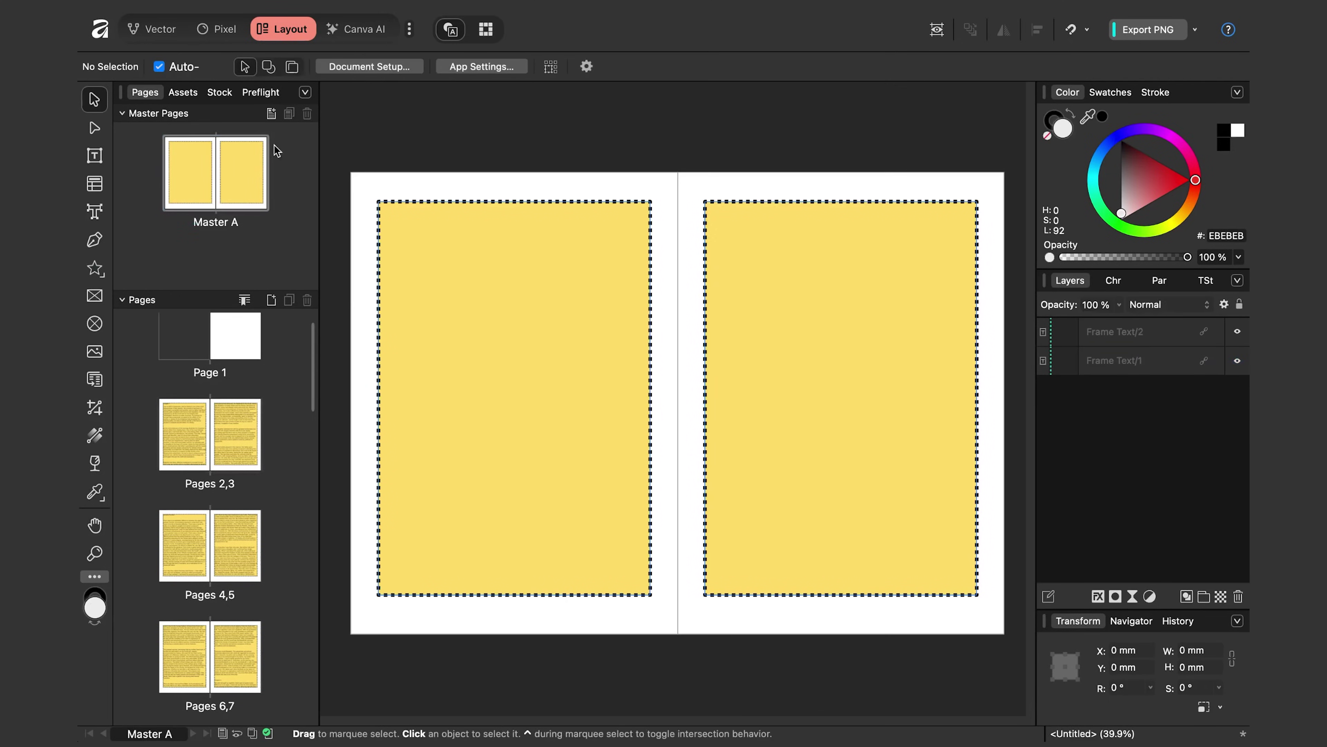
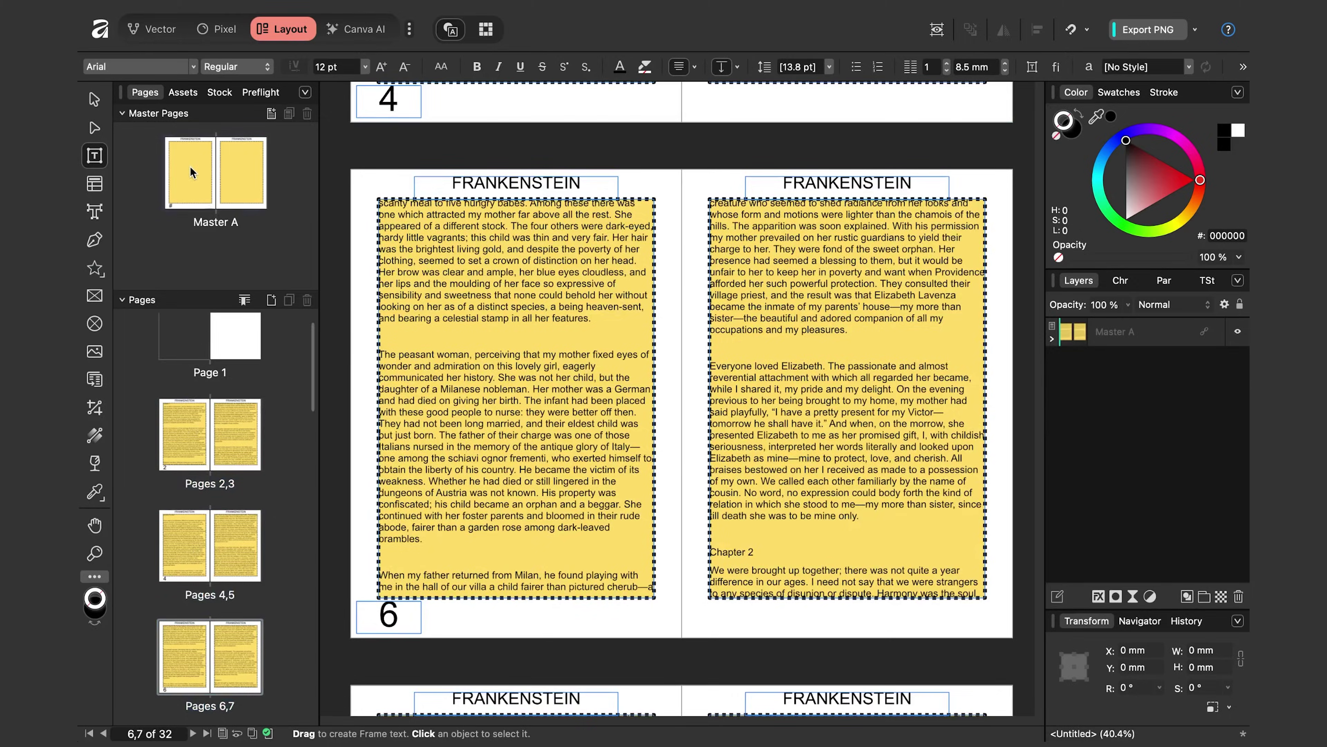
Shrink Master A's page number frame to about 31.5 × 15.7 mm in the left page's bottom outer corner and duplicate it to the right page's
key(v)
click(397, 617)
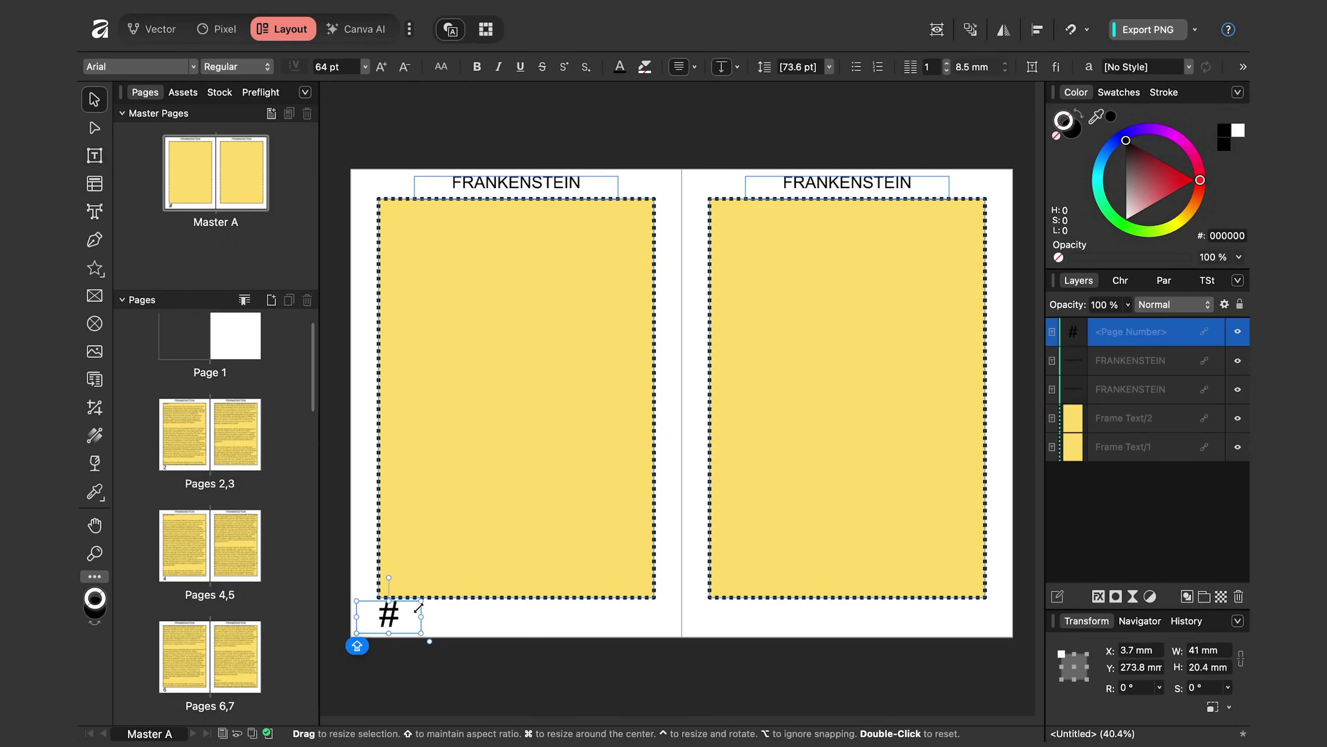
drag(419, 607, 393, 633)
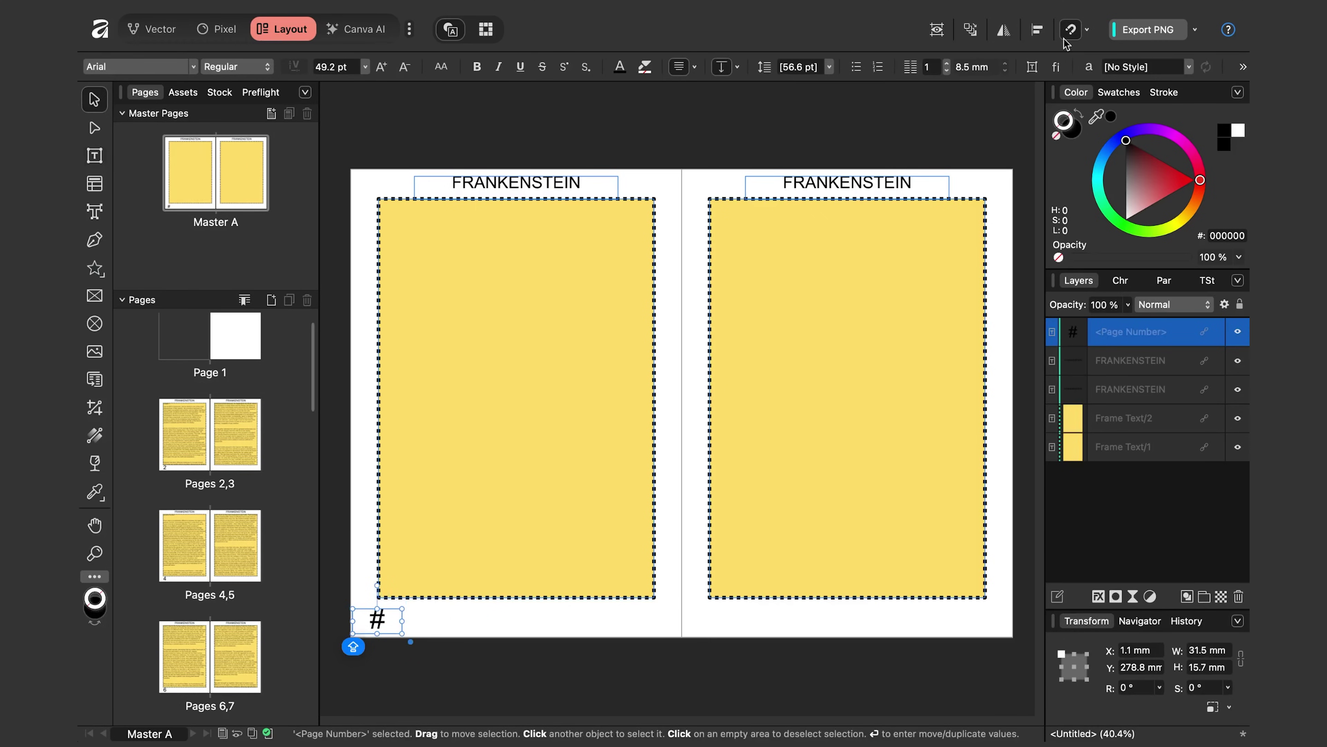
mouse_move(396, 630)
mouse_down()
mouse_move(432, 613)
mouse_move(785, 590)
mouse_move(996, 633)
mouse_up()
key(Escape)
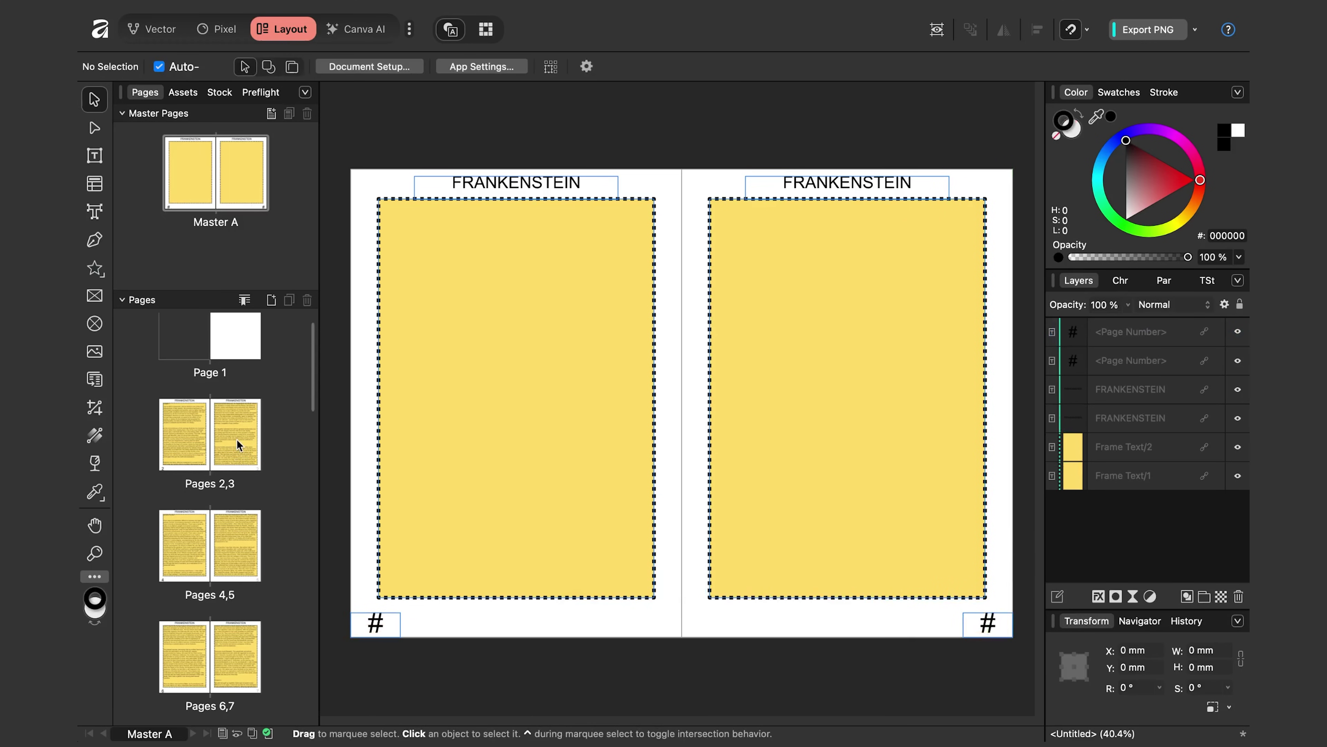
Examine the page numbers on both sides of the spreads from pages 2-3 onward
double_click(238, 445)
scroll(558, 449, down, 3)
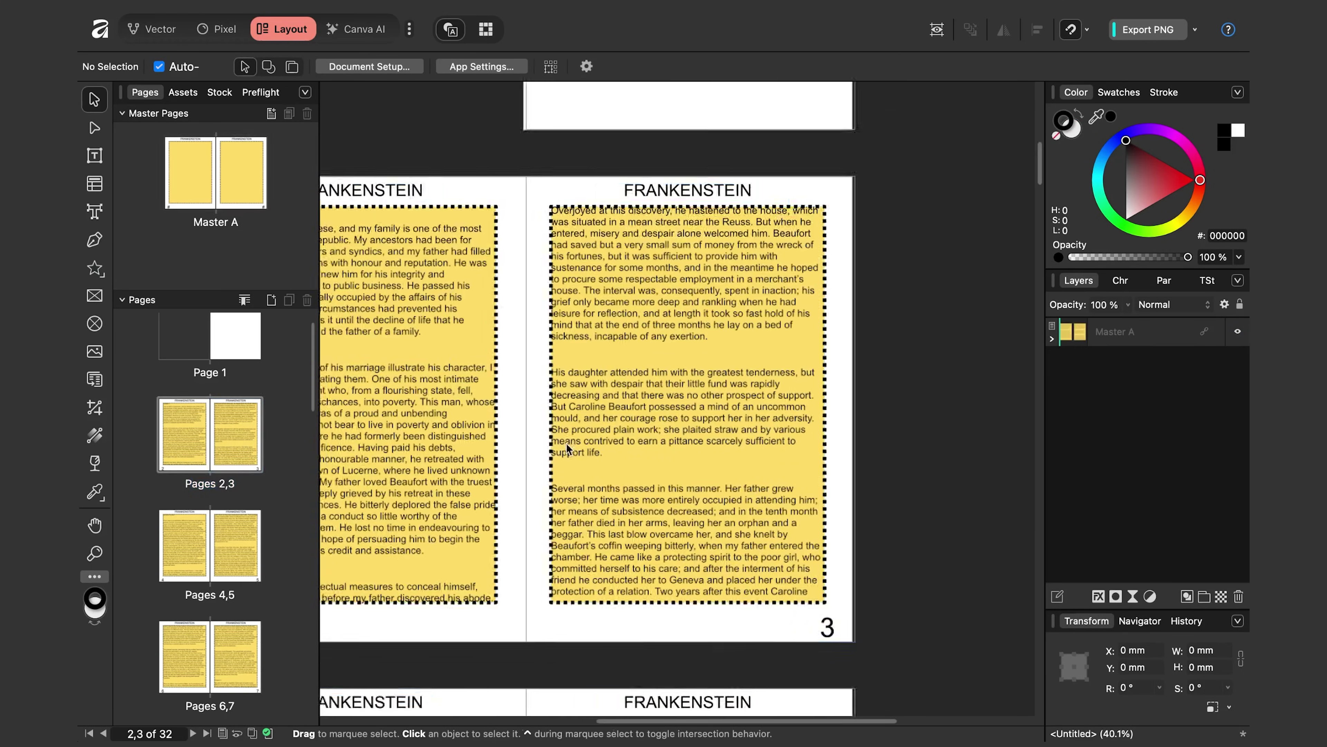
scroll(558, 449, left, 5)
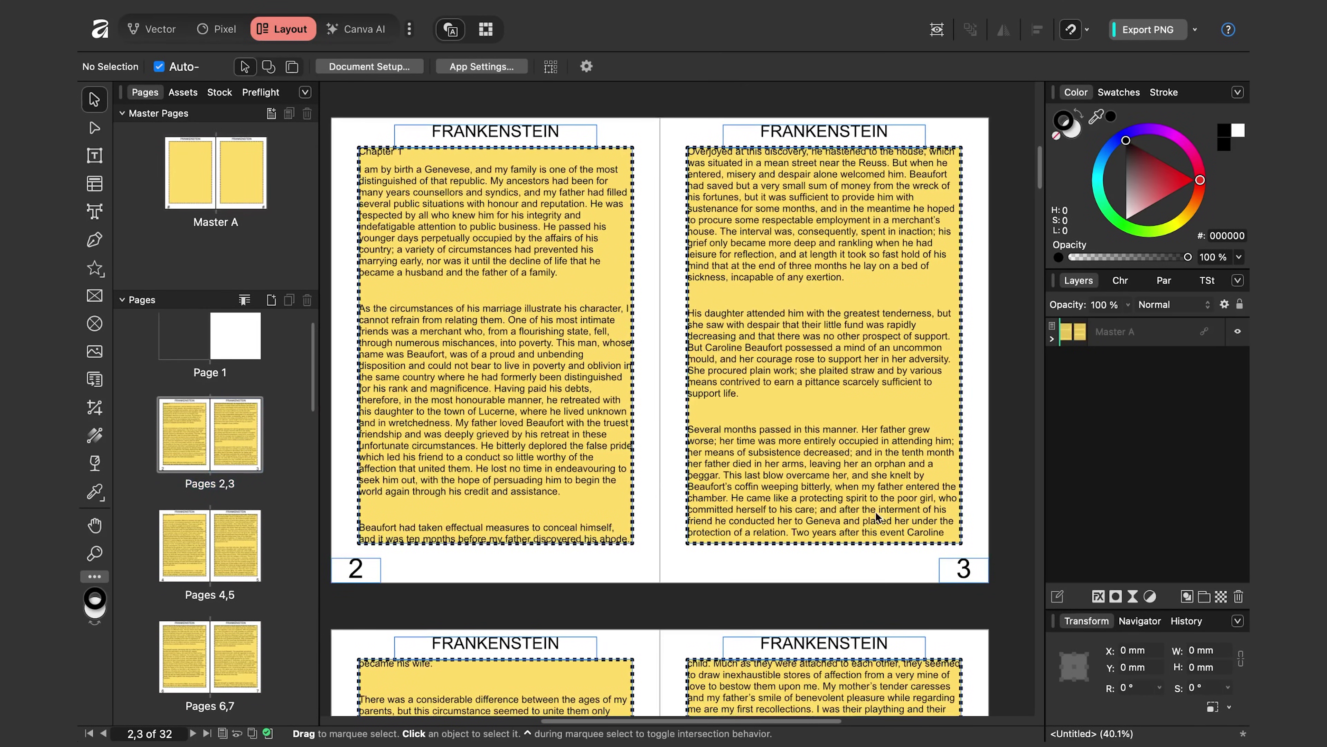
scroll(826, 549, down, 10)
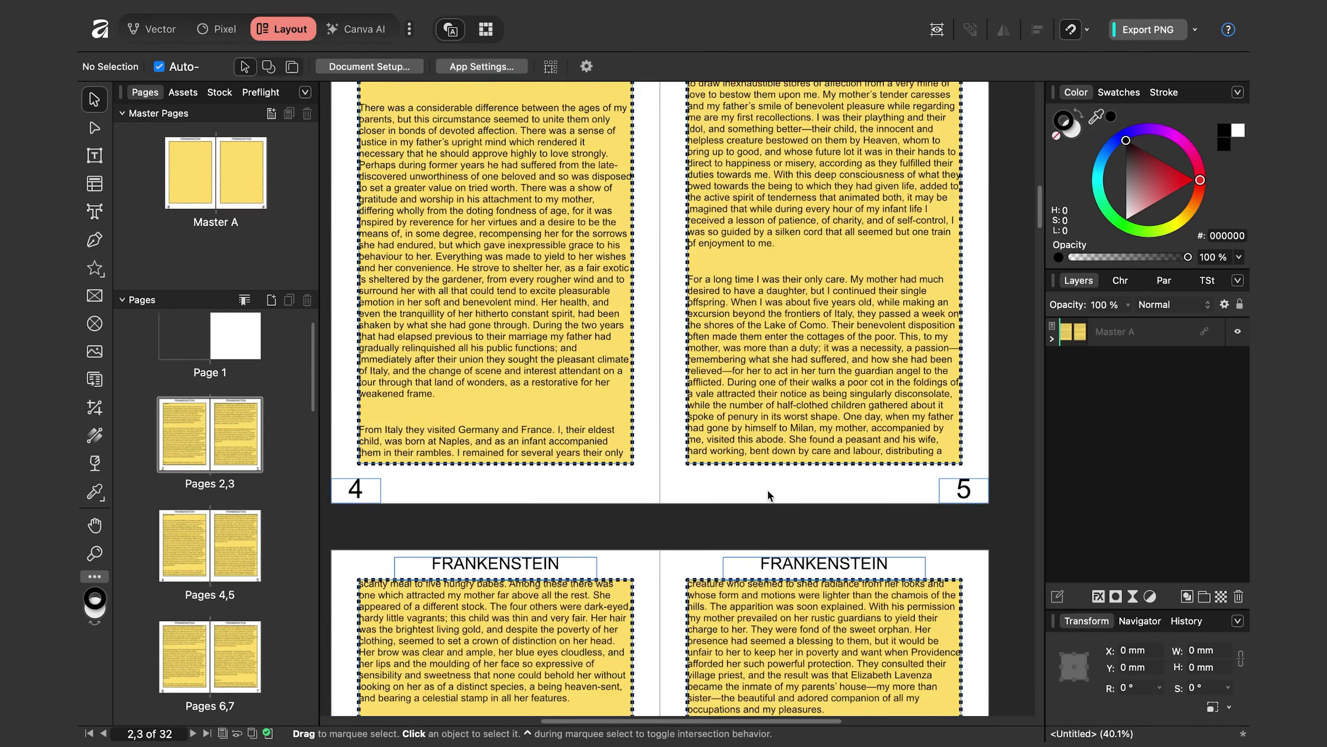
scroll(762, 476, down, 10)
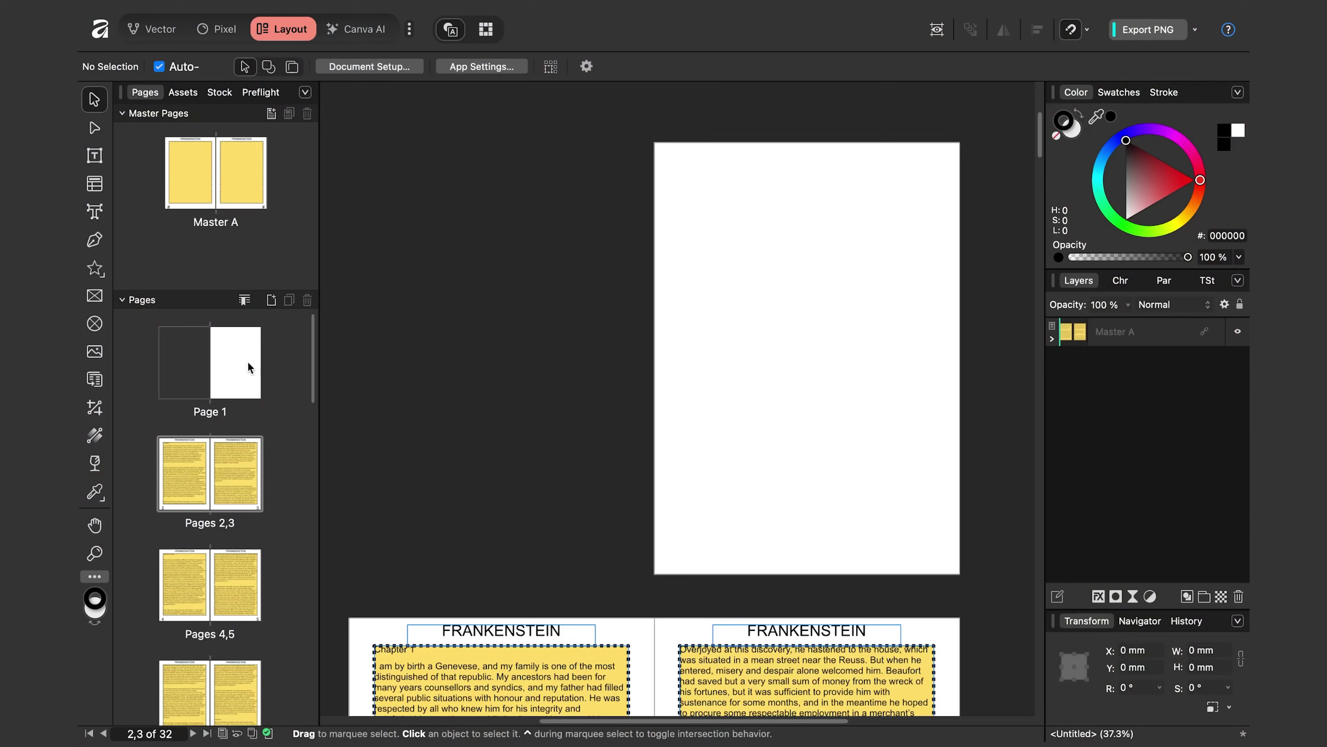
Insert four blank pages without a master after page 1
click(248, 360)
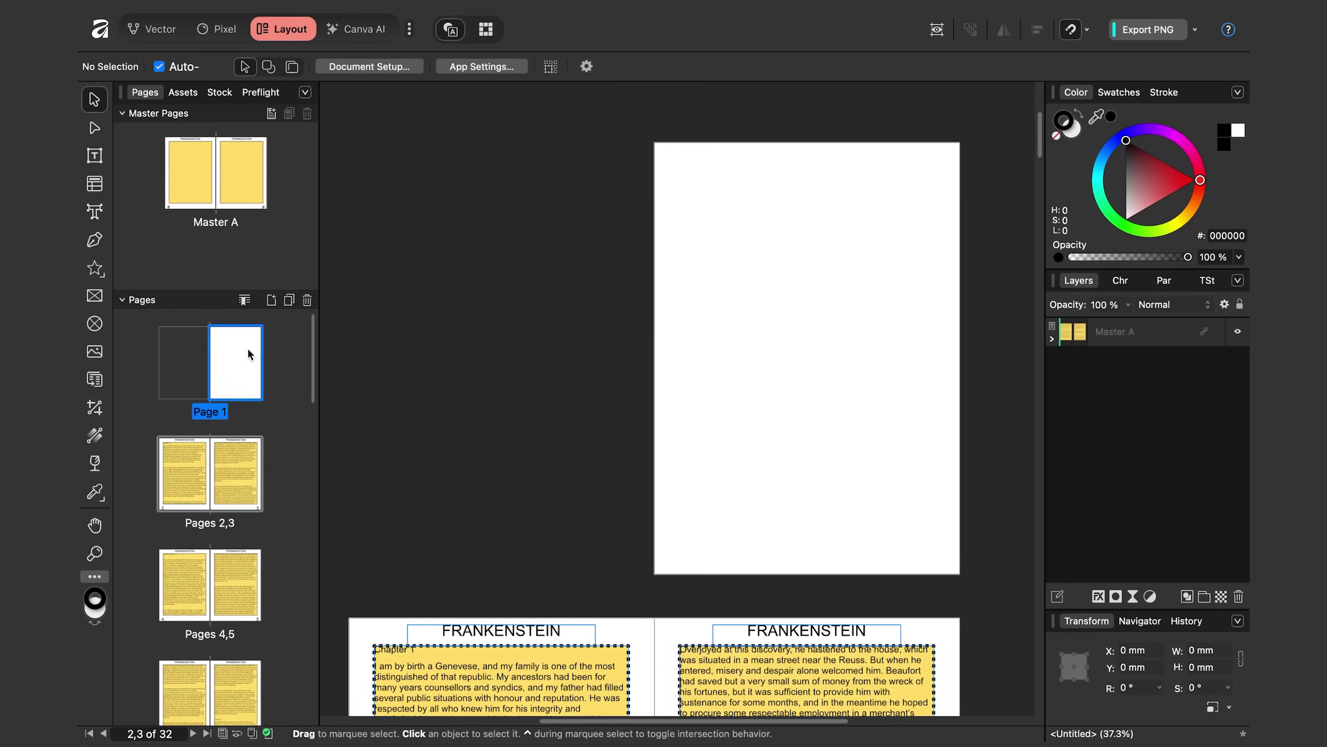
click(272, 300)
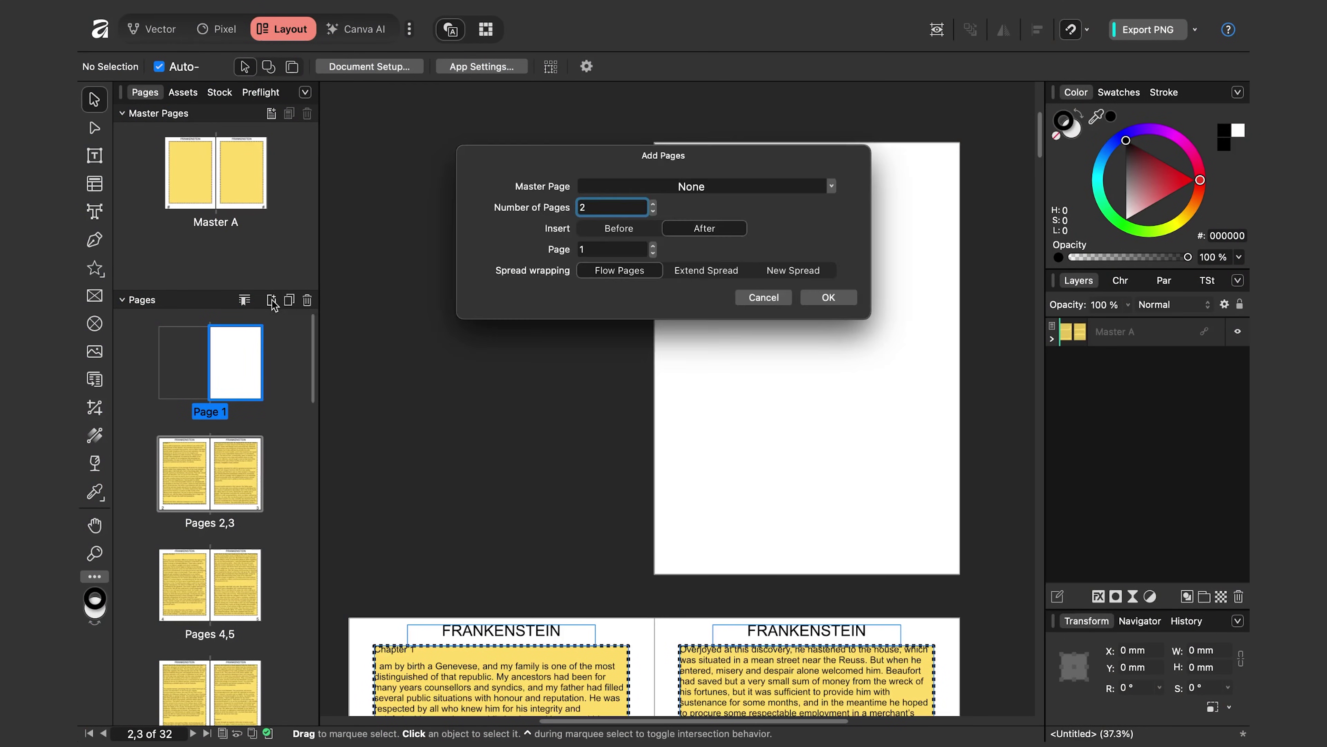
click(653, 203)
click(843, 300)
scroll(315, 361, down, 5)
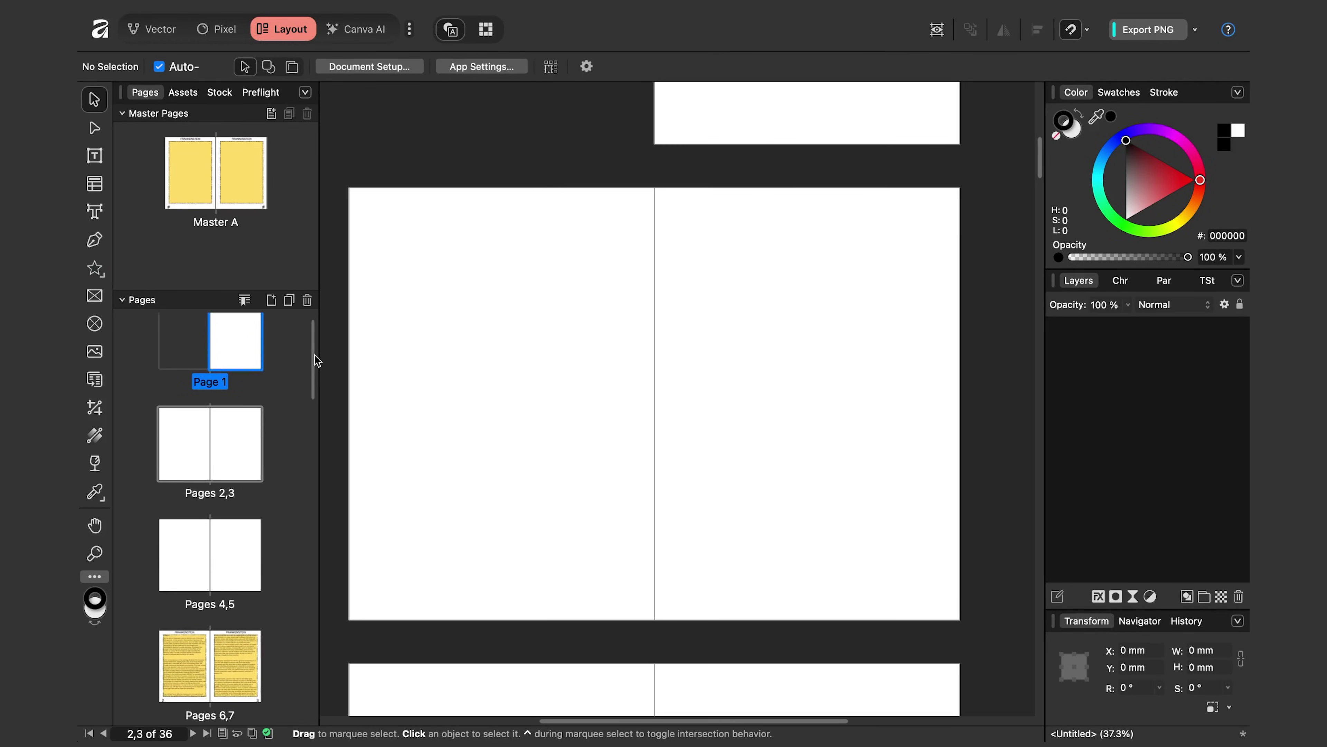
Add a section starting on page 6 and restart its page numbering at 1, keeping the 1, 2, 3 number style
double_click(191, 427)
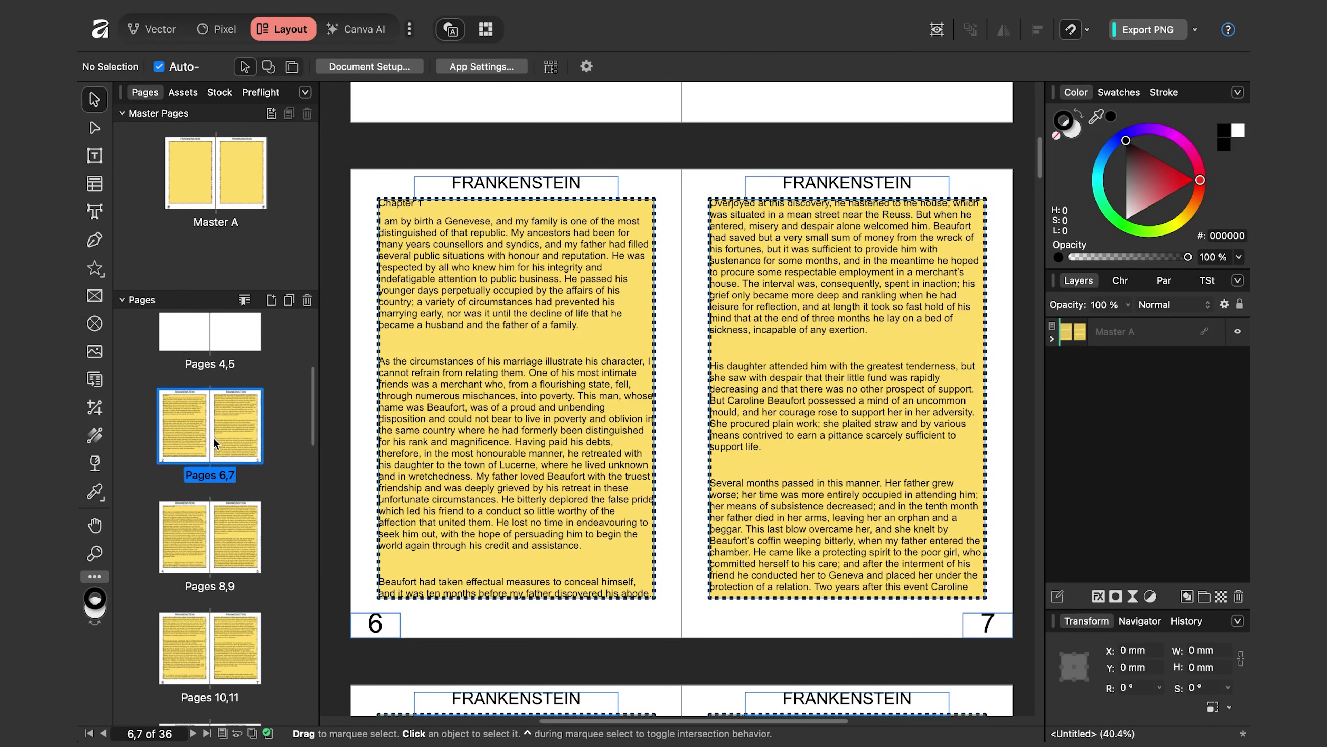
click(244, 300)
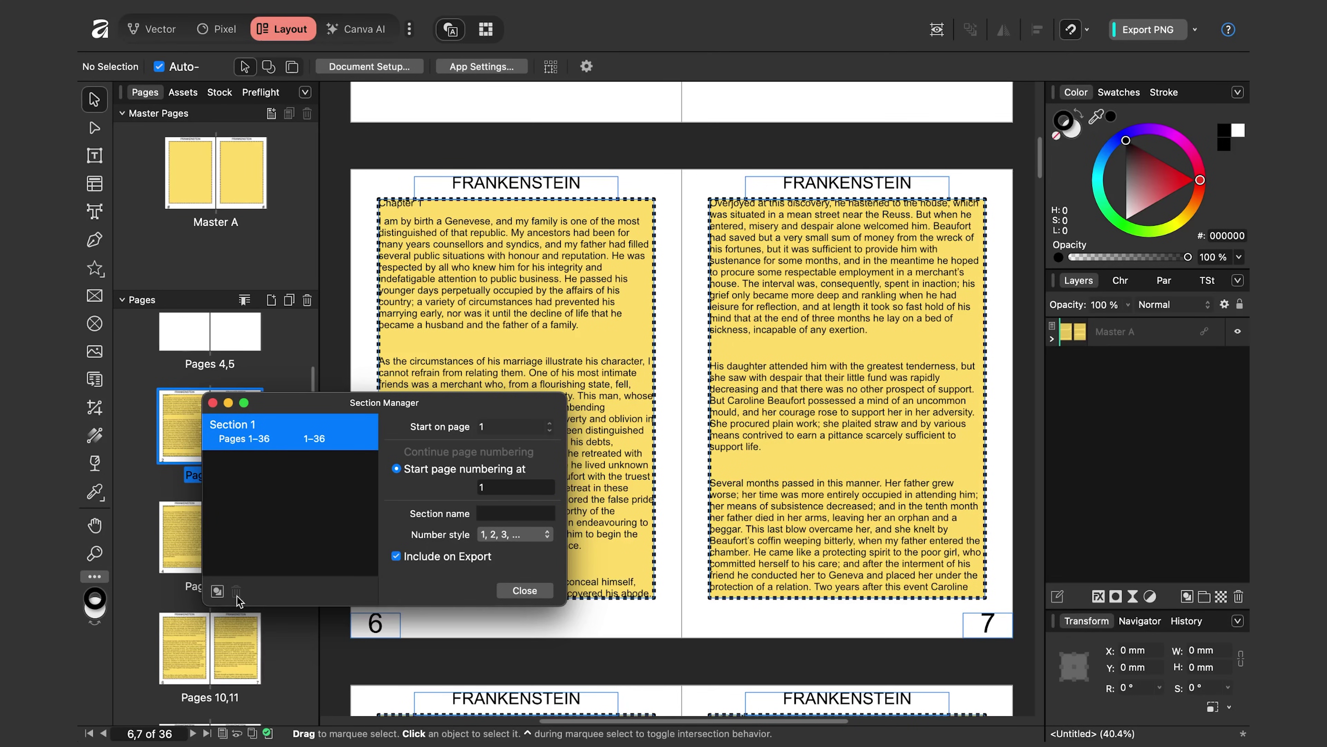
click(217, 592)
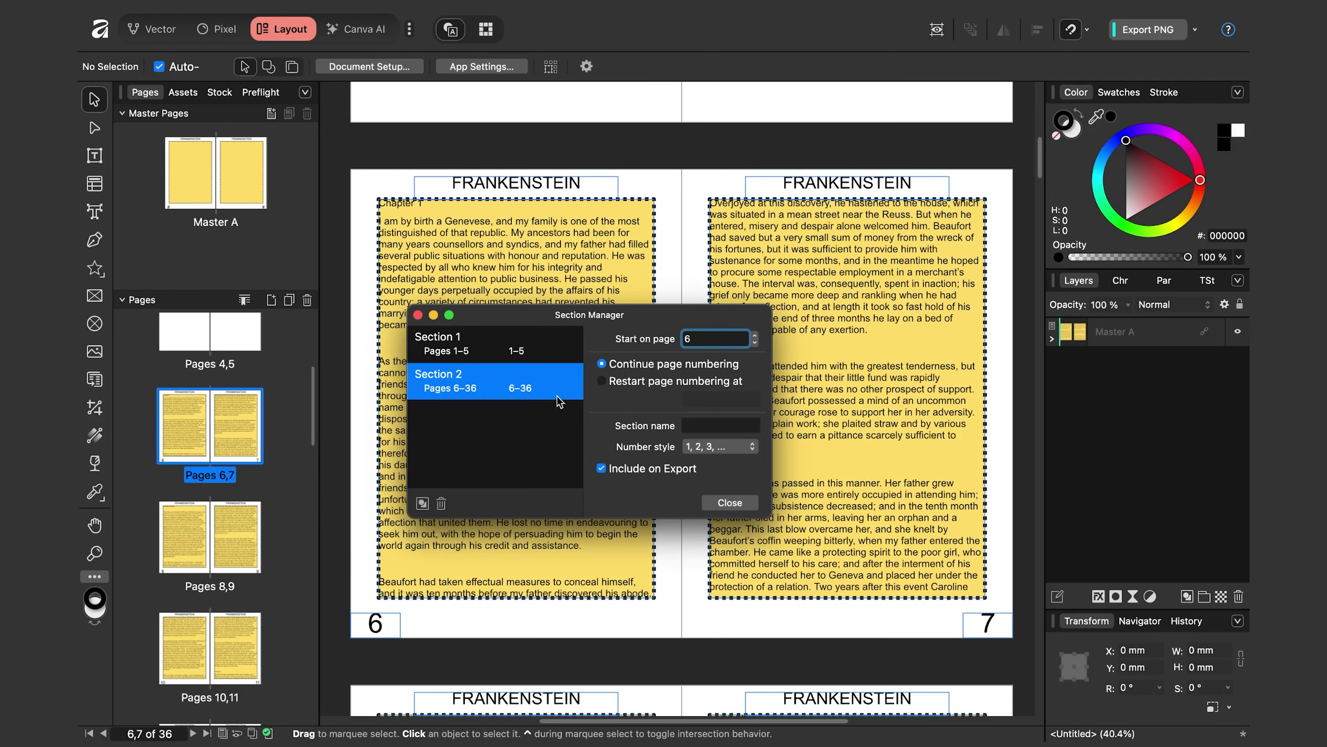
click(608, 384)
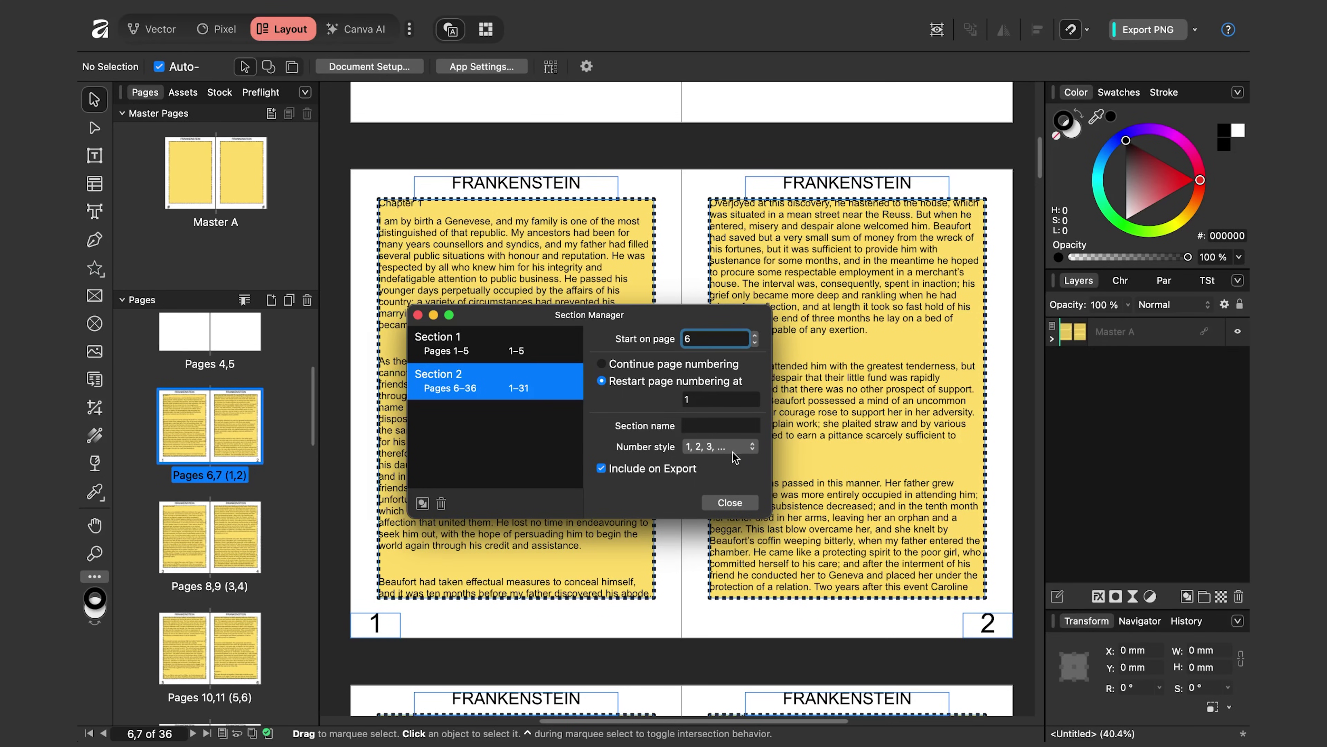
click(756, 448)
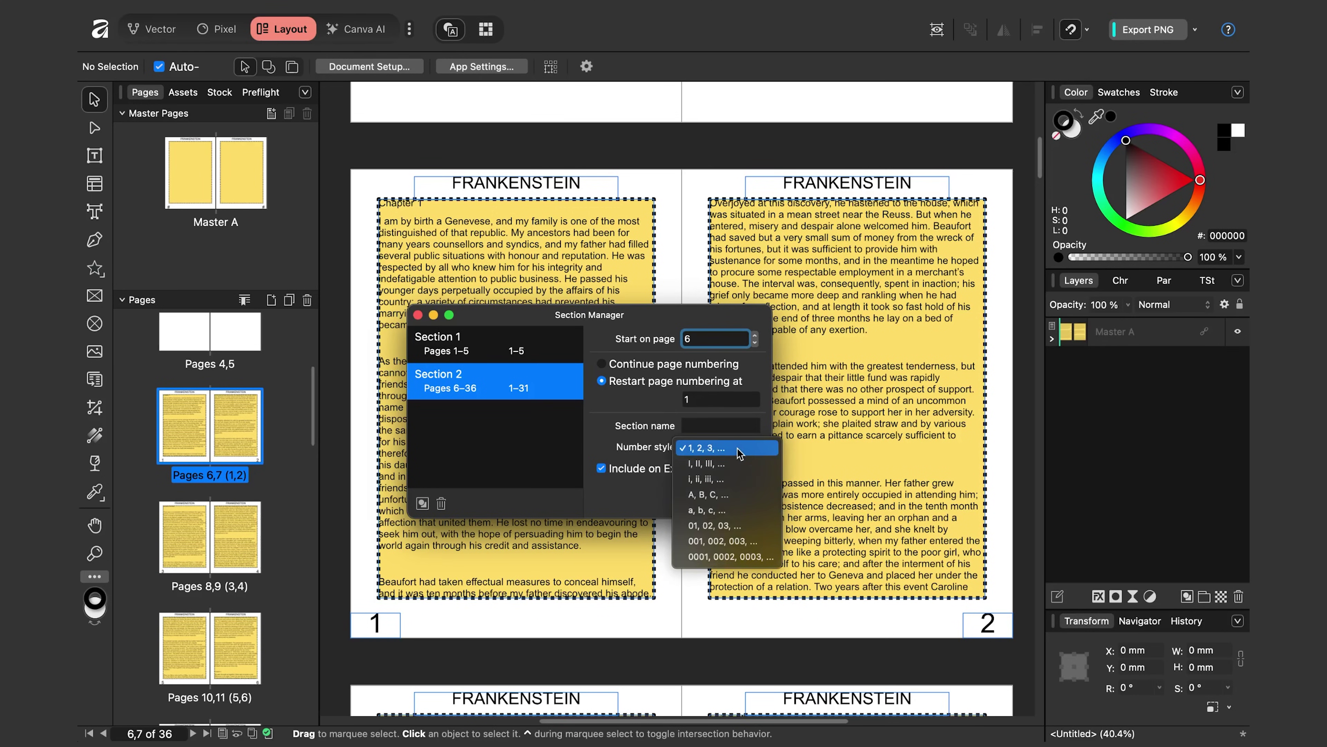
click(595, 428)
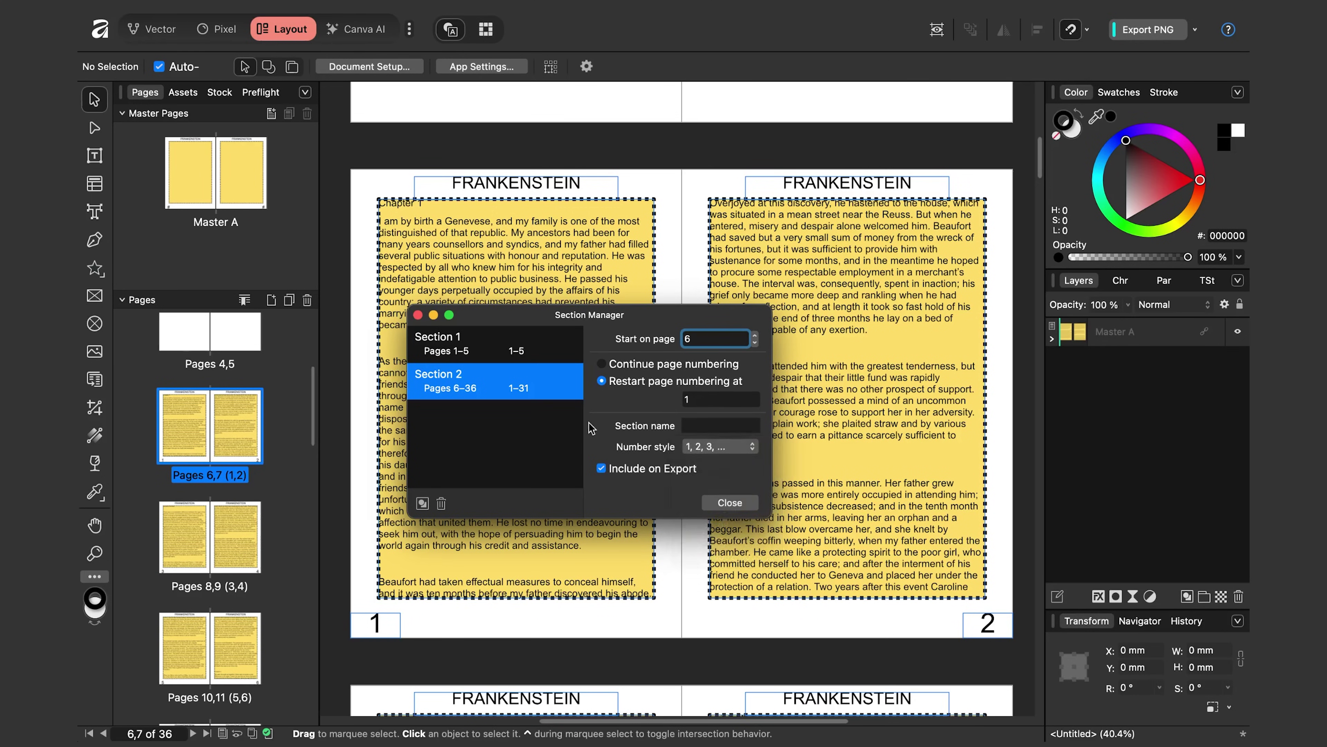
Duplicate Master A and rename the copy PROLOGUE
click(744, 505)
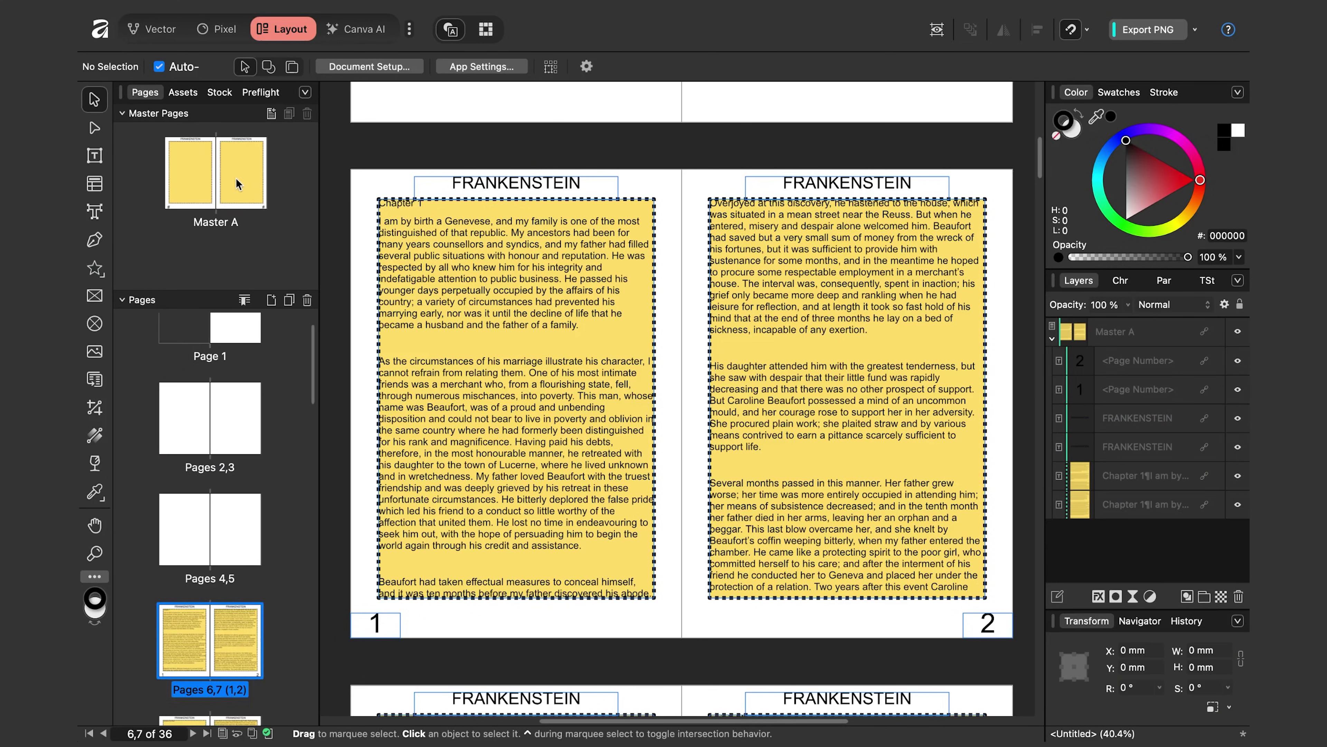
click(236, 183)
right_click(237, 180)
click(277, 234)
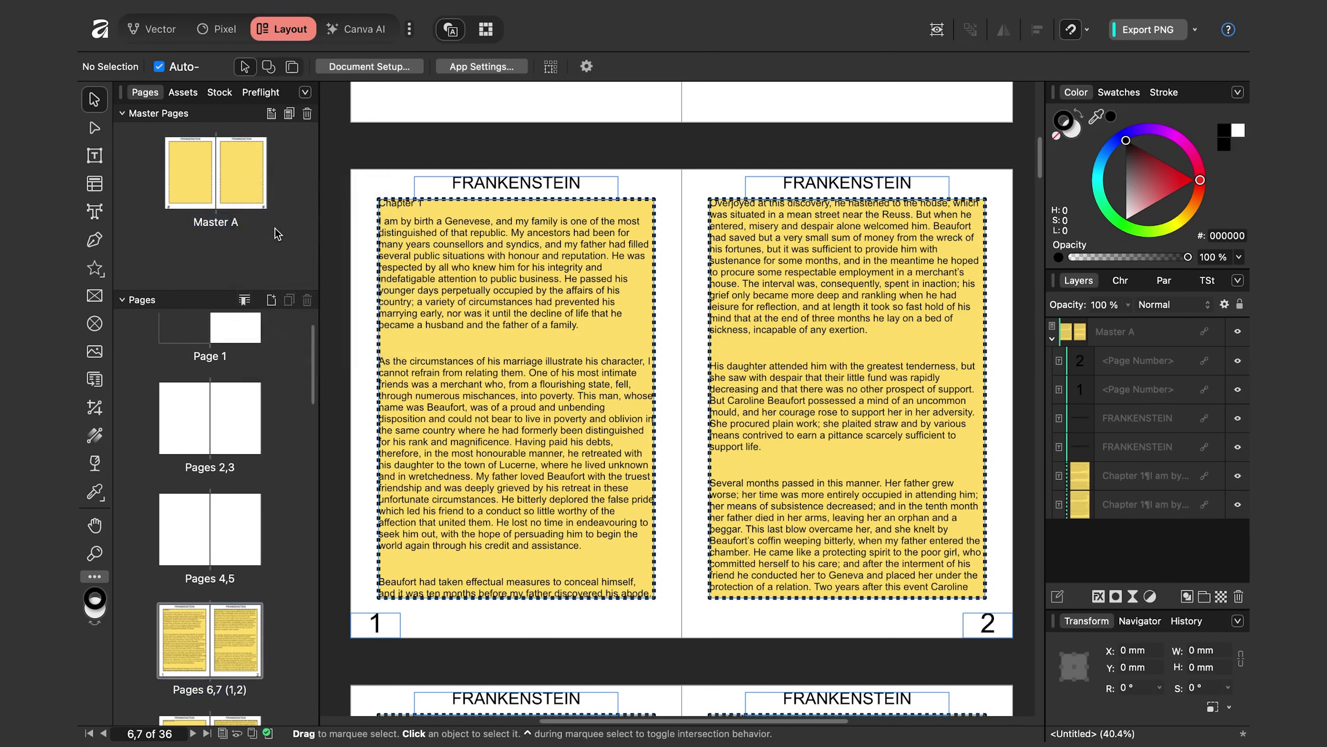
double_click(225, 280)
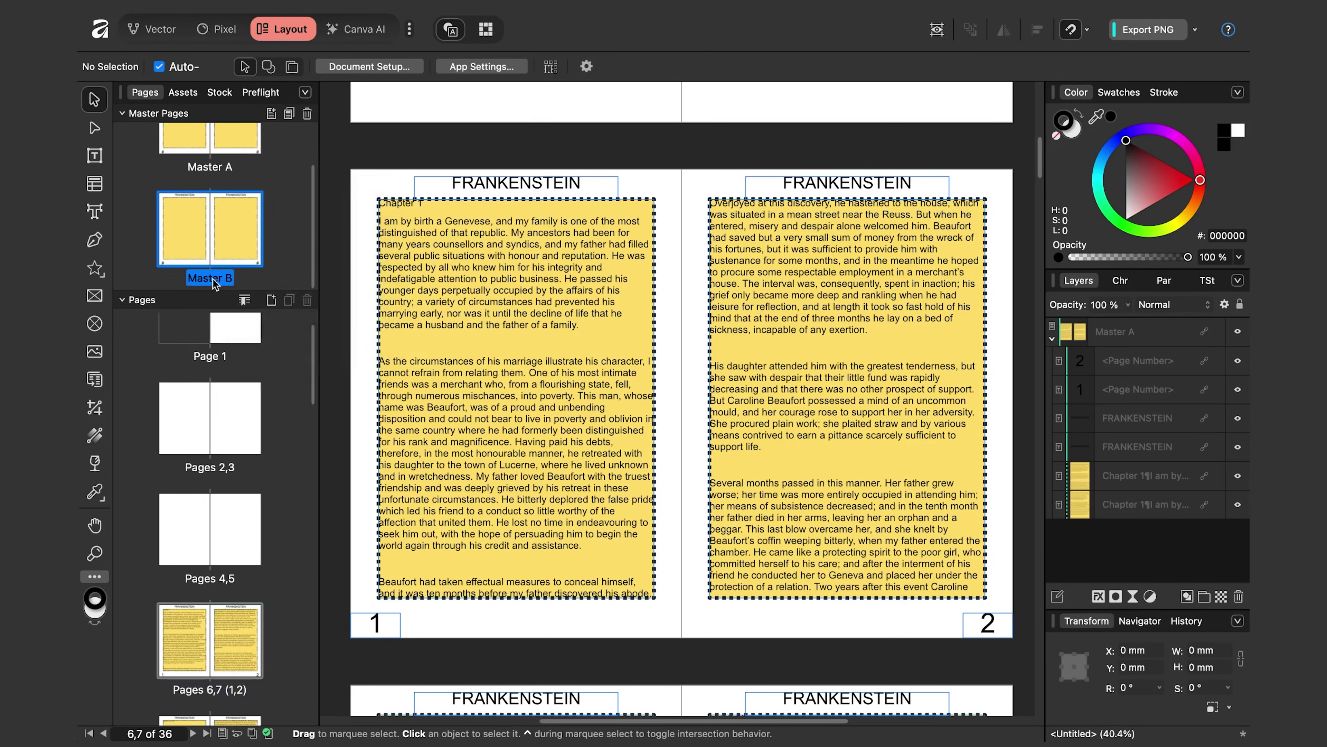
text(PROLOGUE)
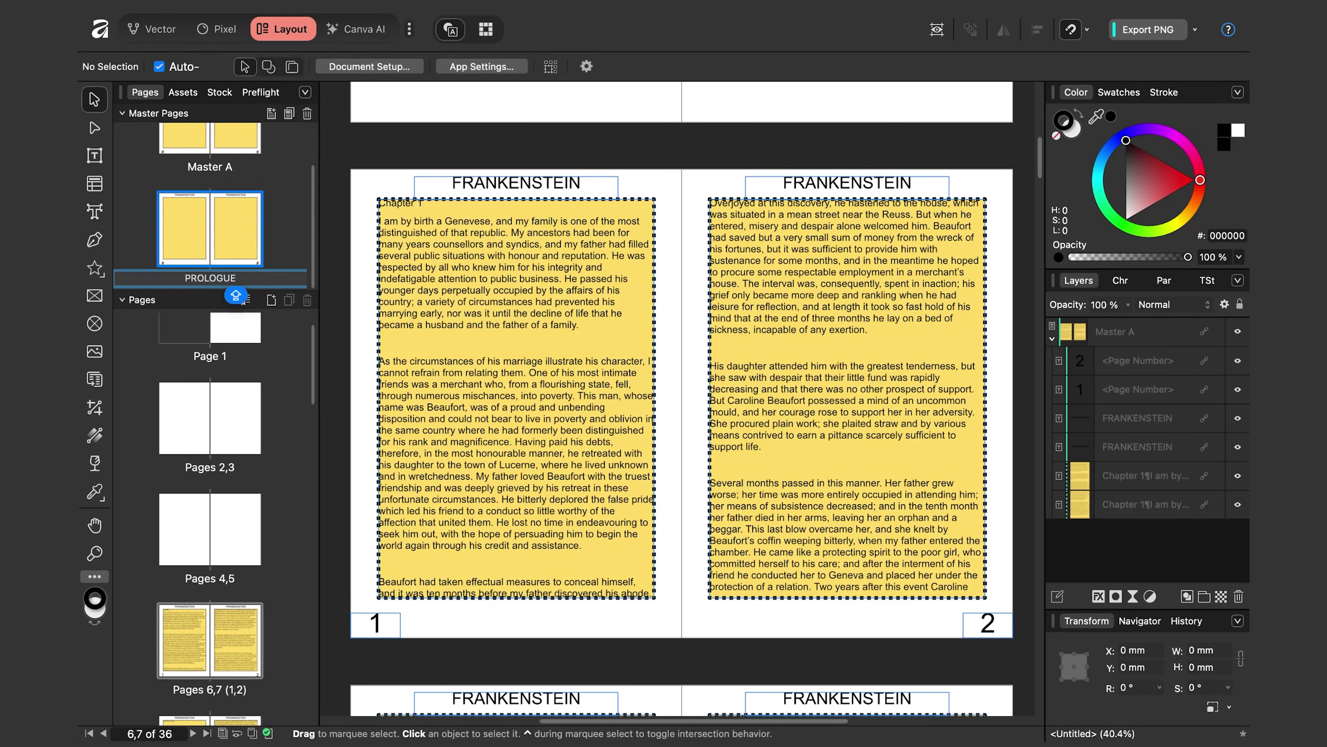
key(Return)
Fill both text frames on the PROLOGUE master with light cyan, 66F1FF
click(542, 302)
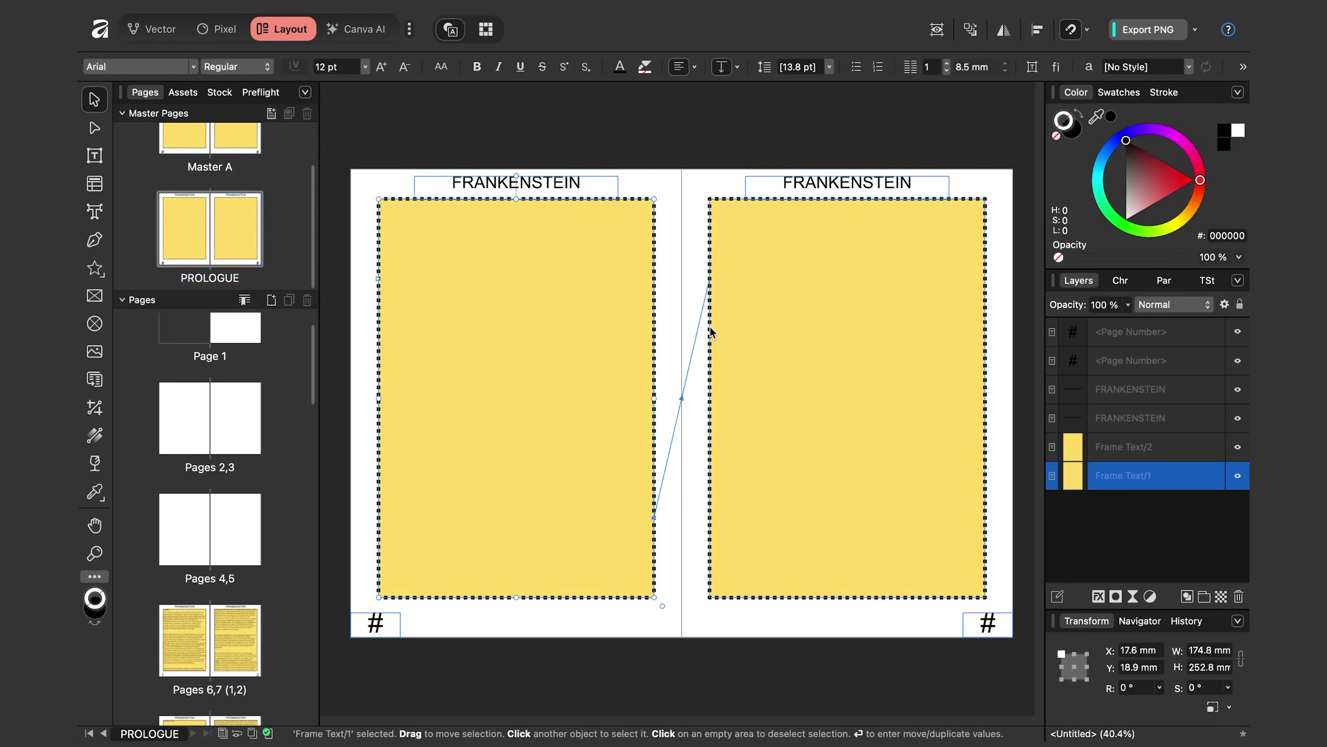
shift+click(794, 311)
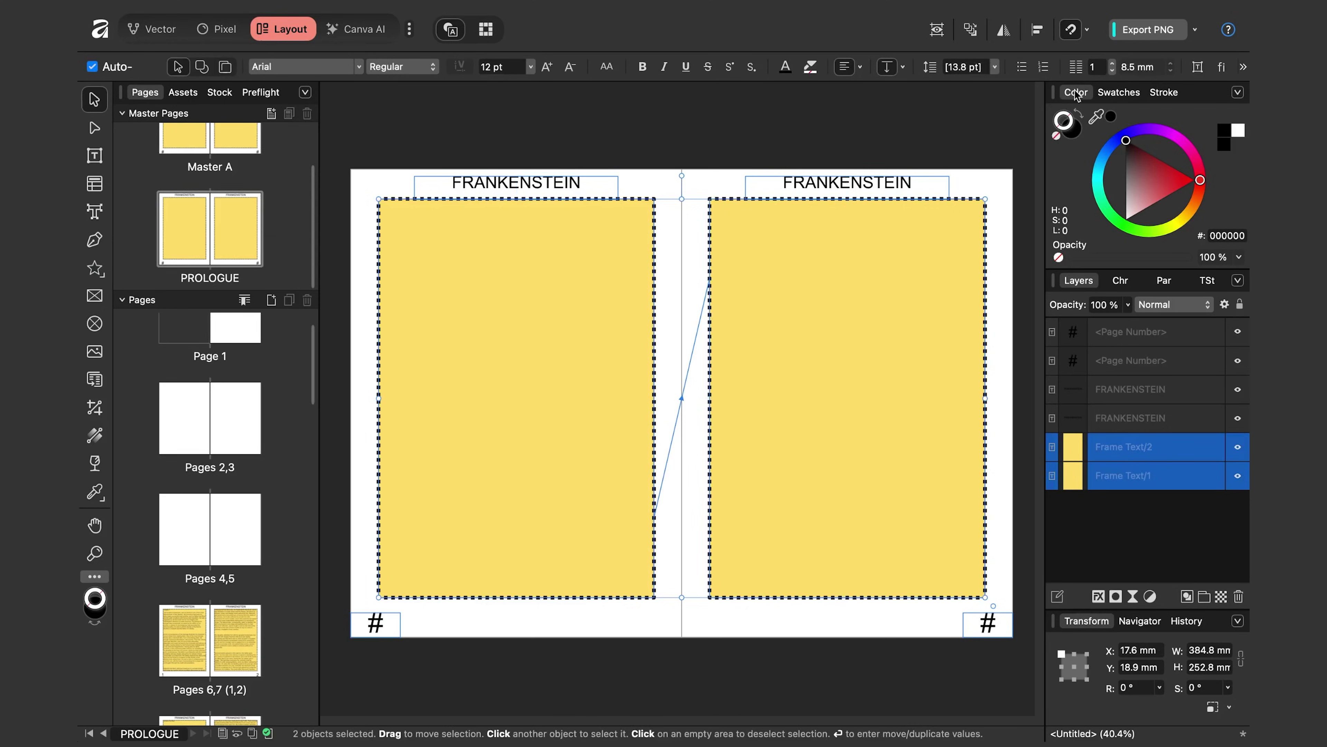
click(1197, 66)
click(802, 166)
click(920, 245)
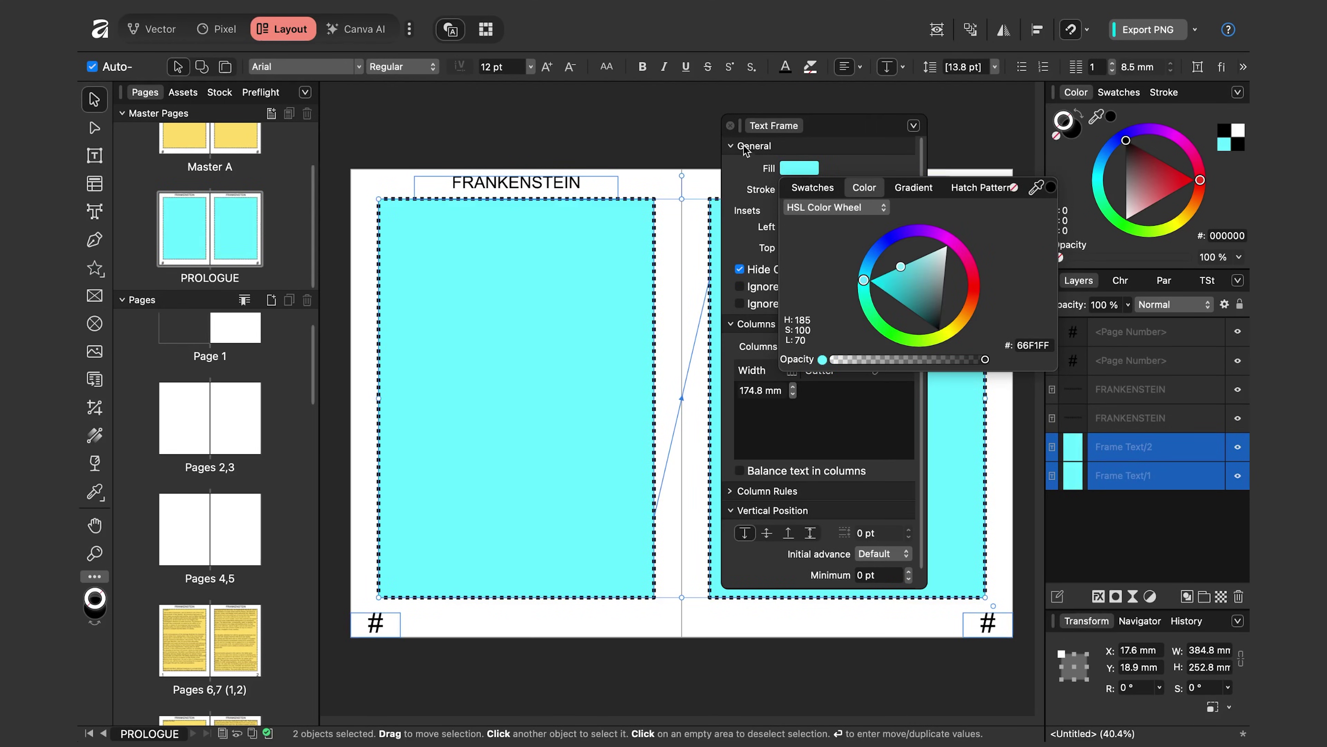
click(721, 161)
Apply the PROLOGUE master to pages 2-5, replacing existing masters and migrating content
click(209, 437)
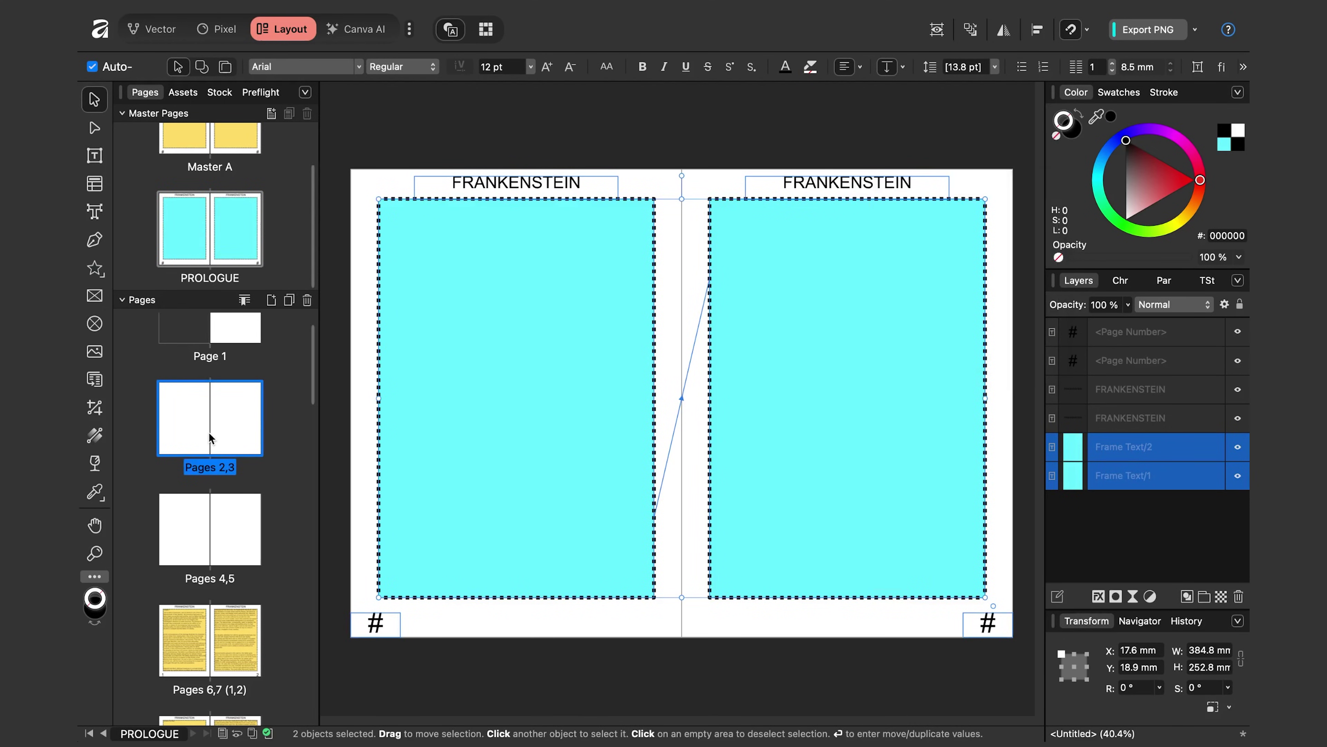
shift+click(238, 551)
right_click(223, 412)
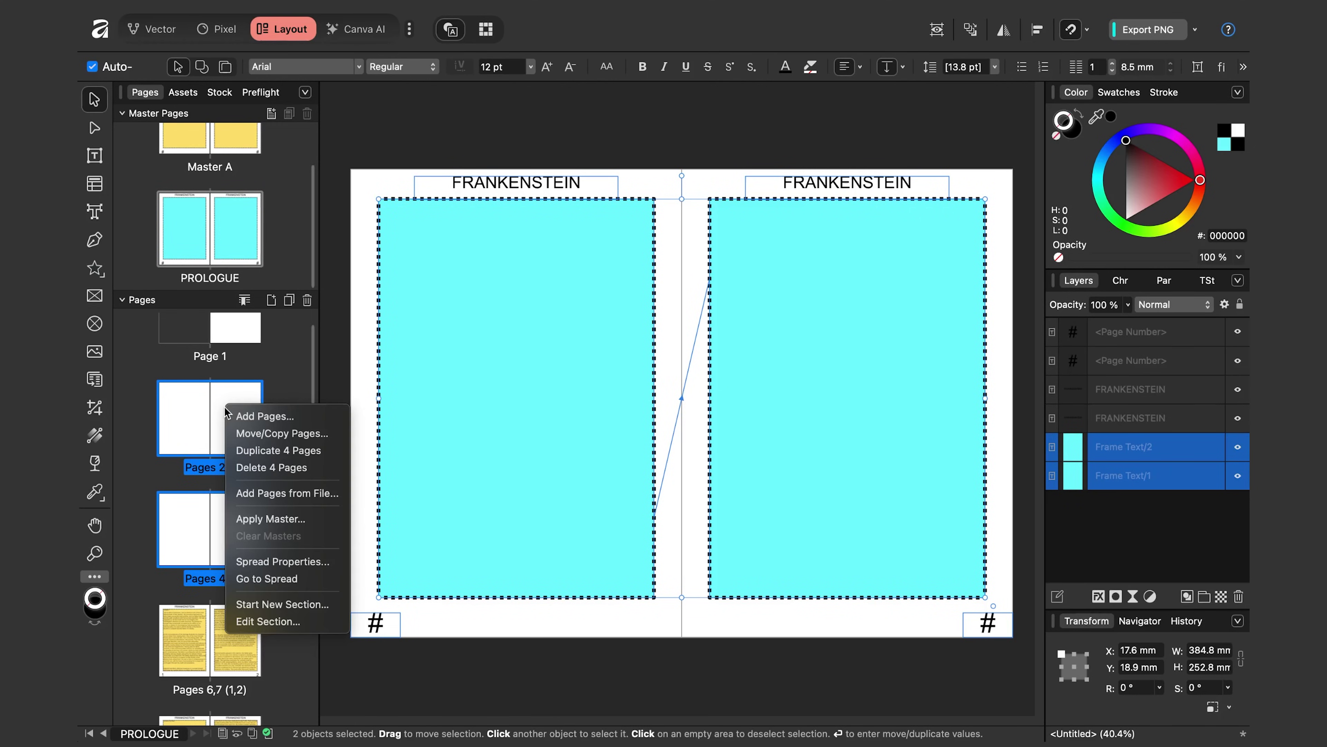
click(282, 519)
click(798, 166)
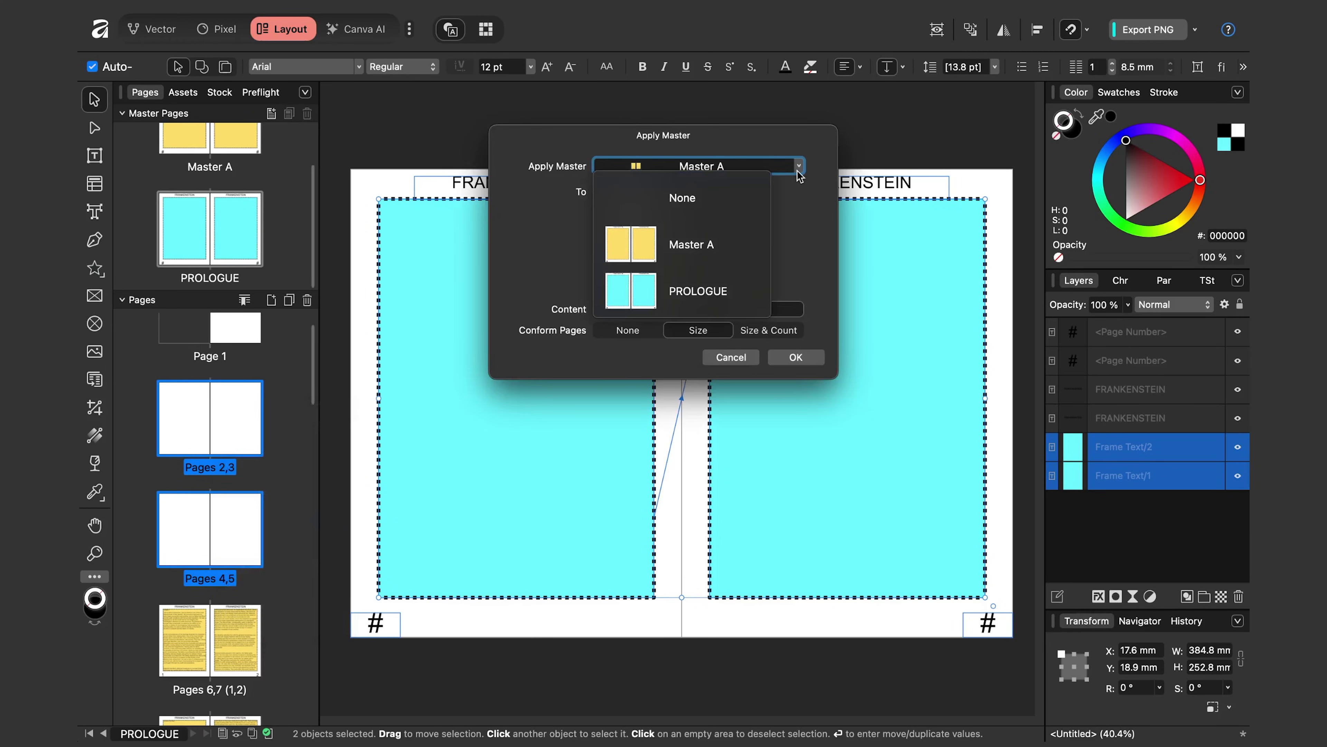
click(693, 297)
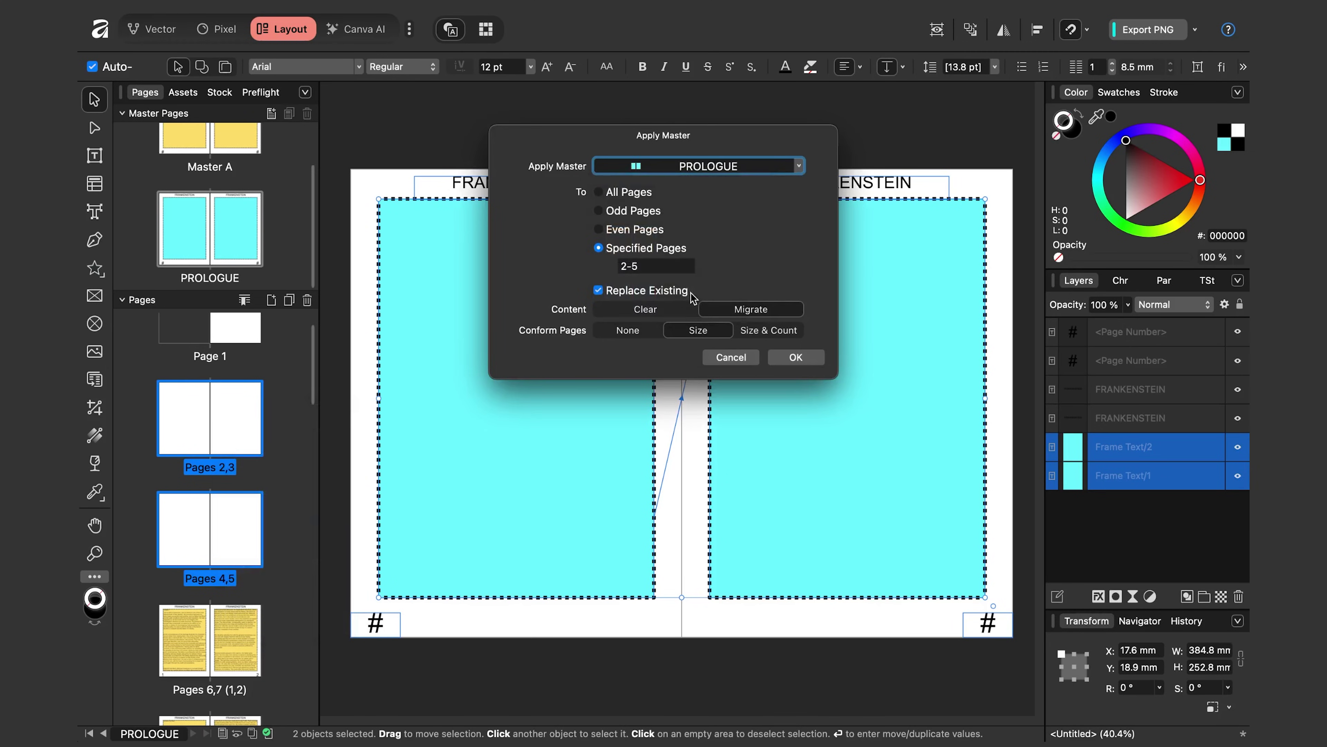
click(811, 359)
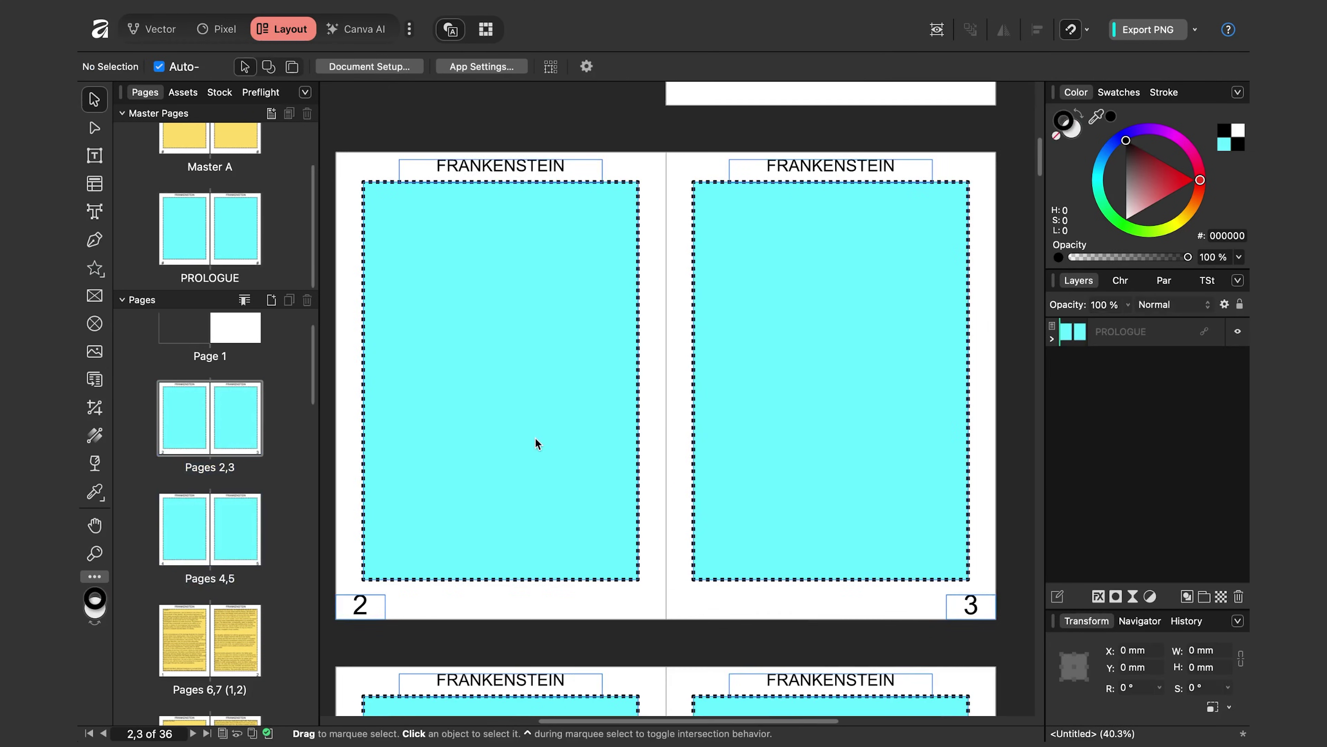
Change Section 1's page number style to lowercase Roman numerals (i, ii, iii)
scroll(535, 439, down, 4)
scroll(533, 444, down, 10)
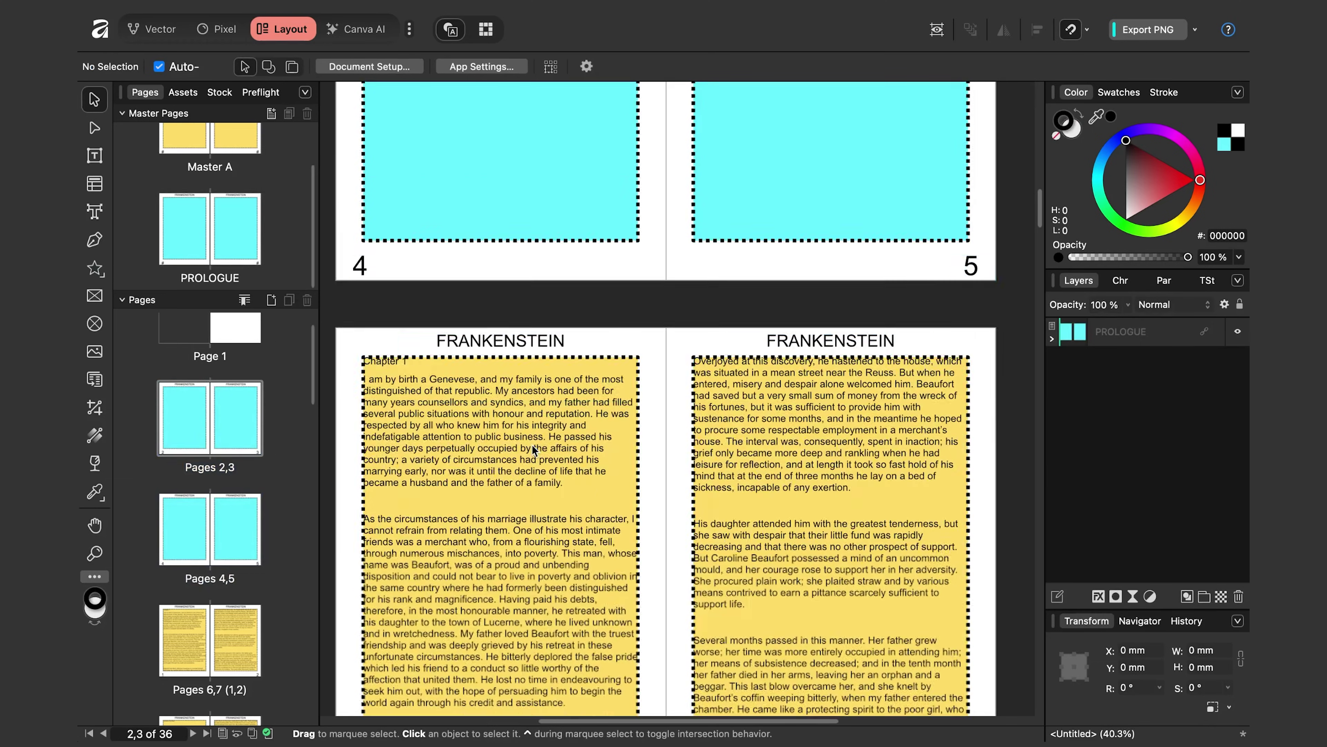
scroll(438, 586, up, 12)
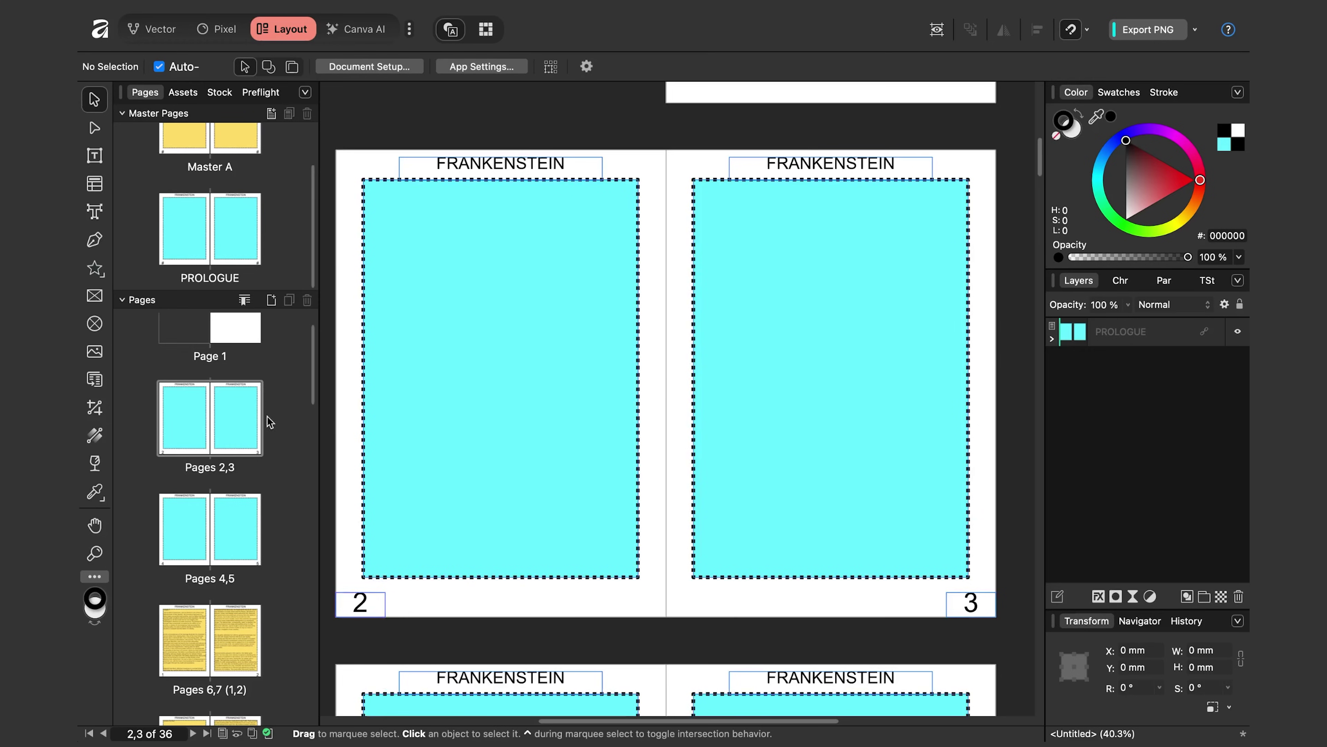
click(245, 301)
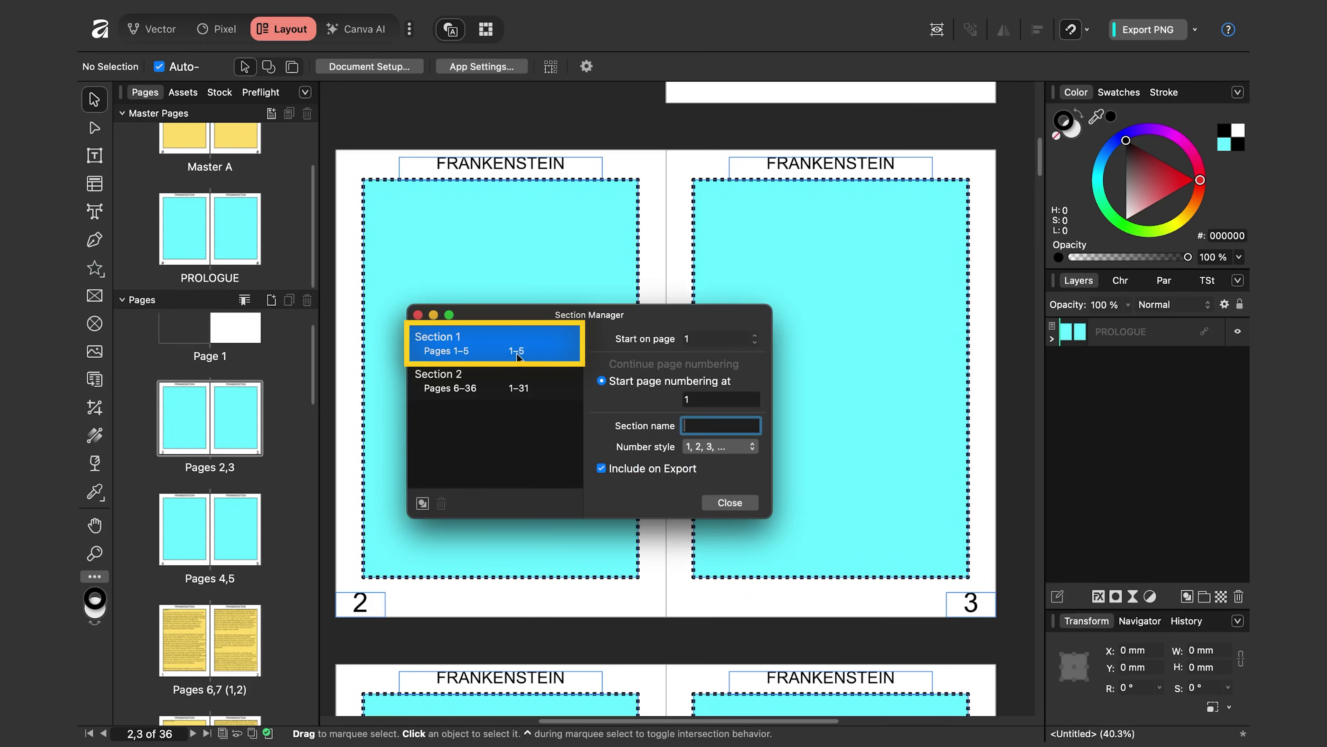
click(720, 449)
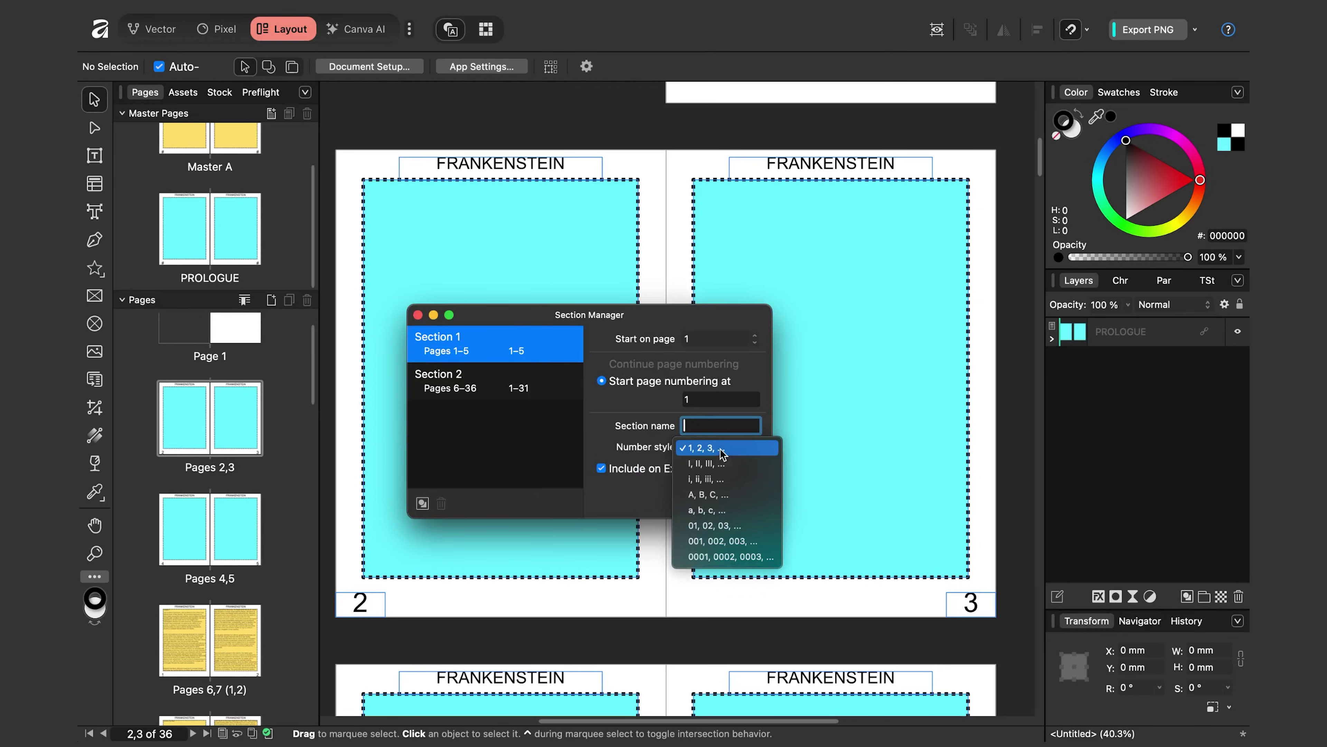
click(705, 479)
click(747, 504)
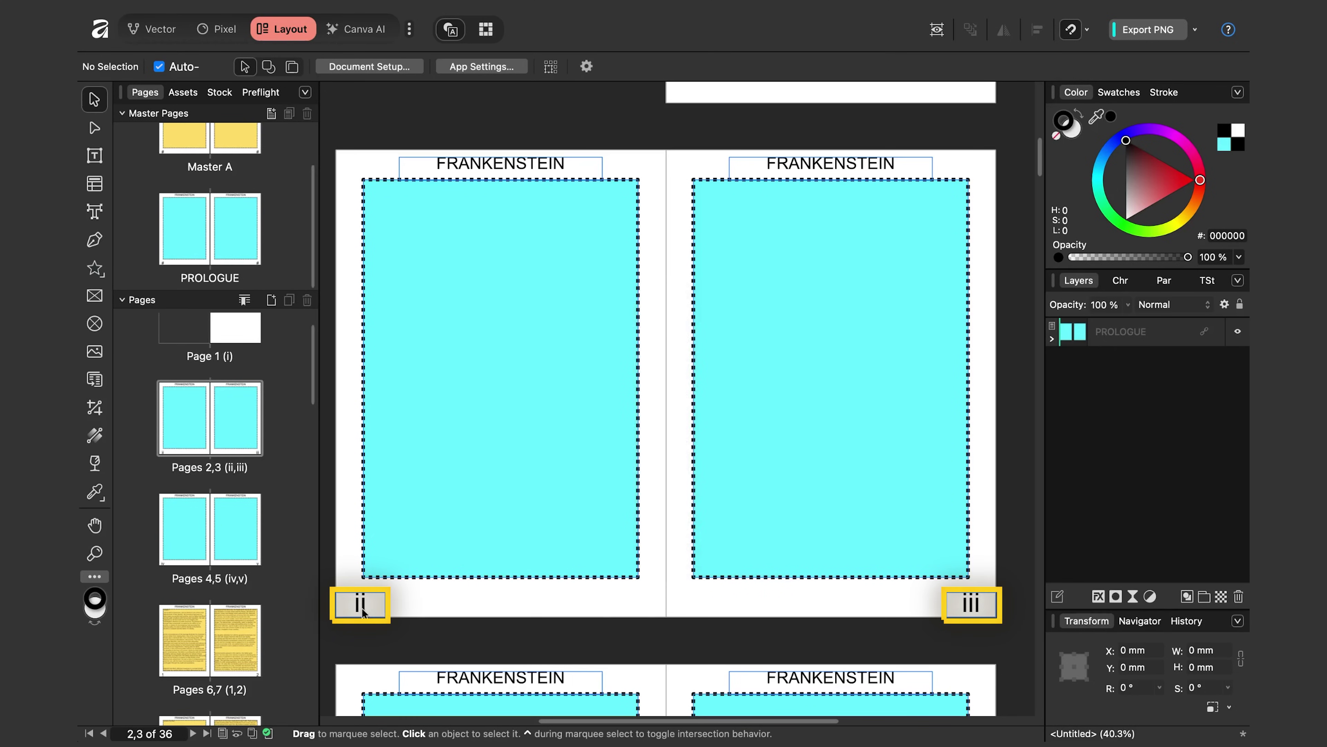
Remove the fill and the dotted stroke from both text frames on Master A
scroll(862, 487, down, 5)
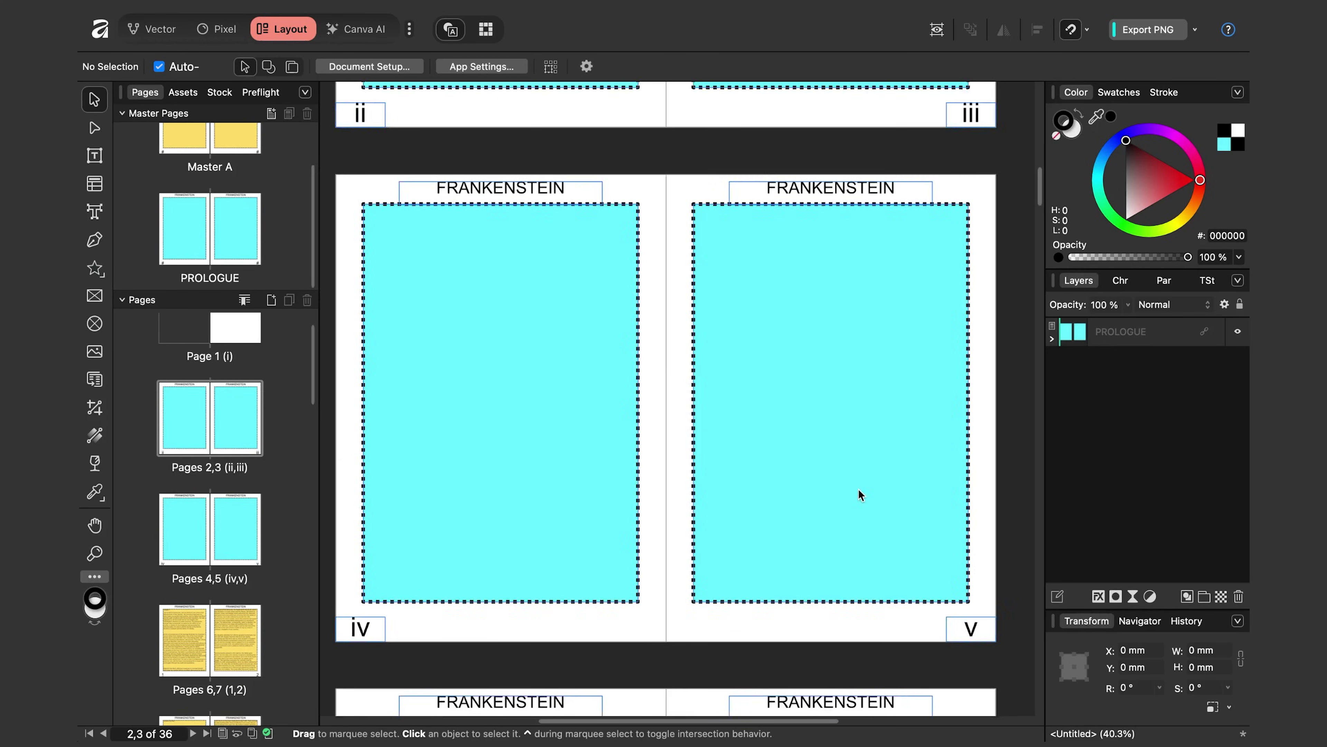
scroll(858, 488, up, 6)
scroll(226, 188, up, 2)
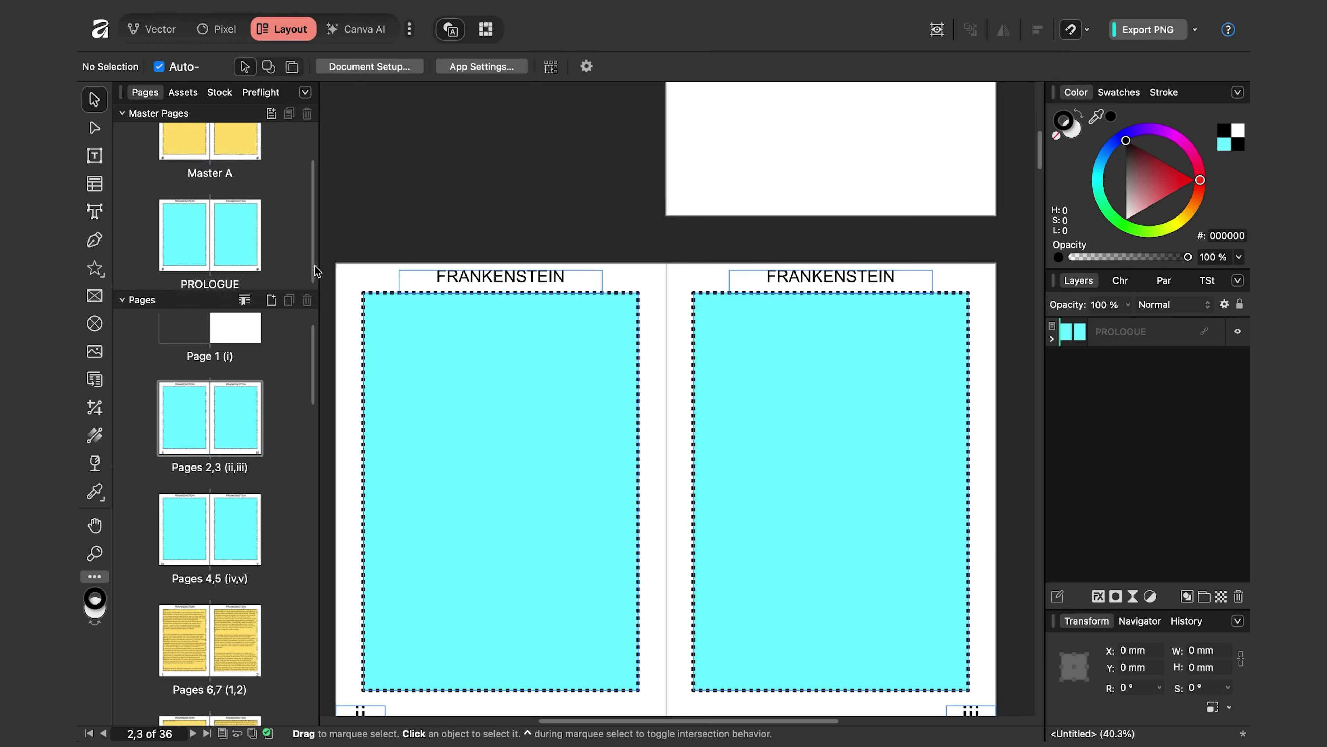
double_click(229, 174)
click(523, 272)
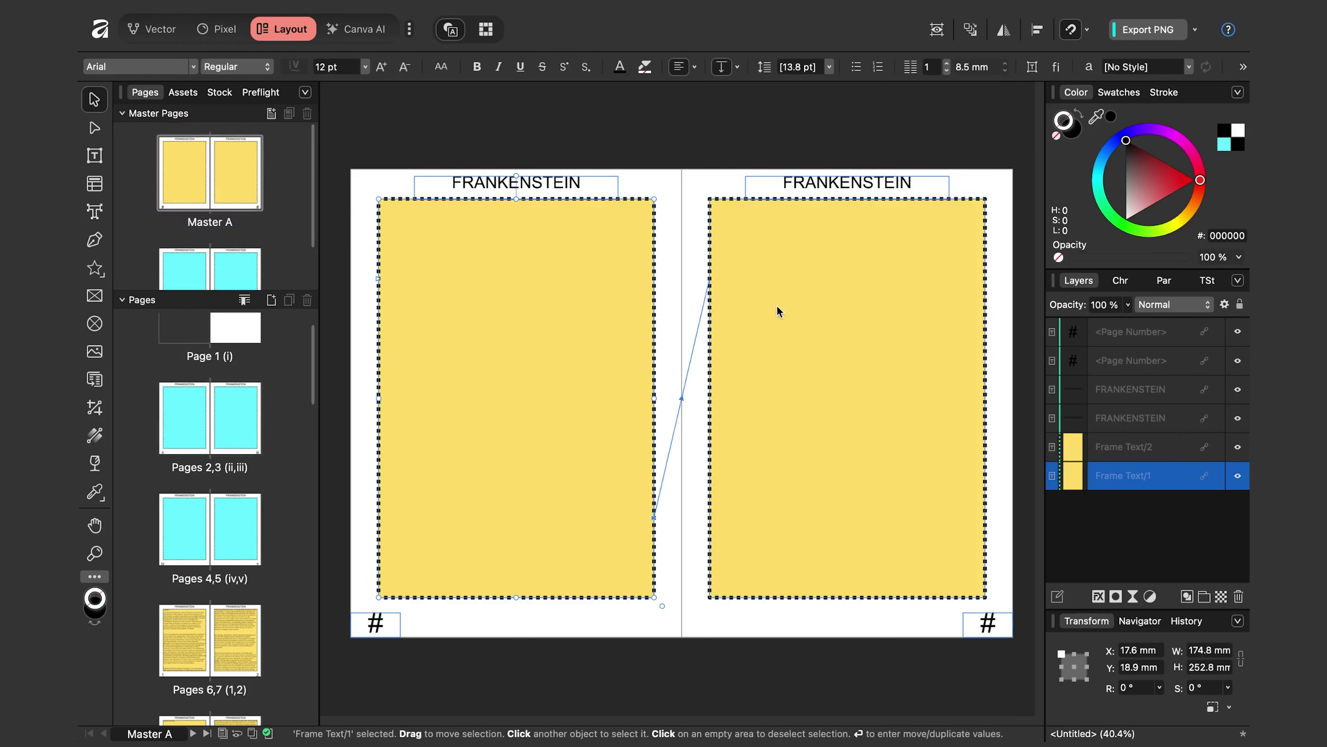
shift+click(842, 313)
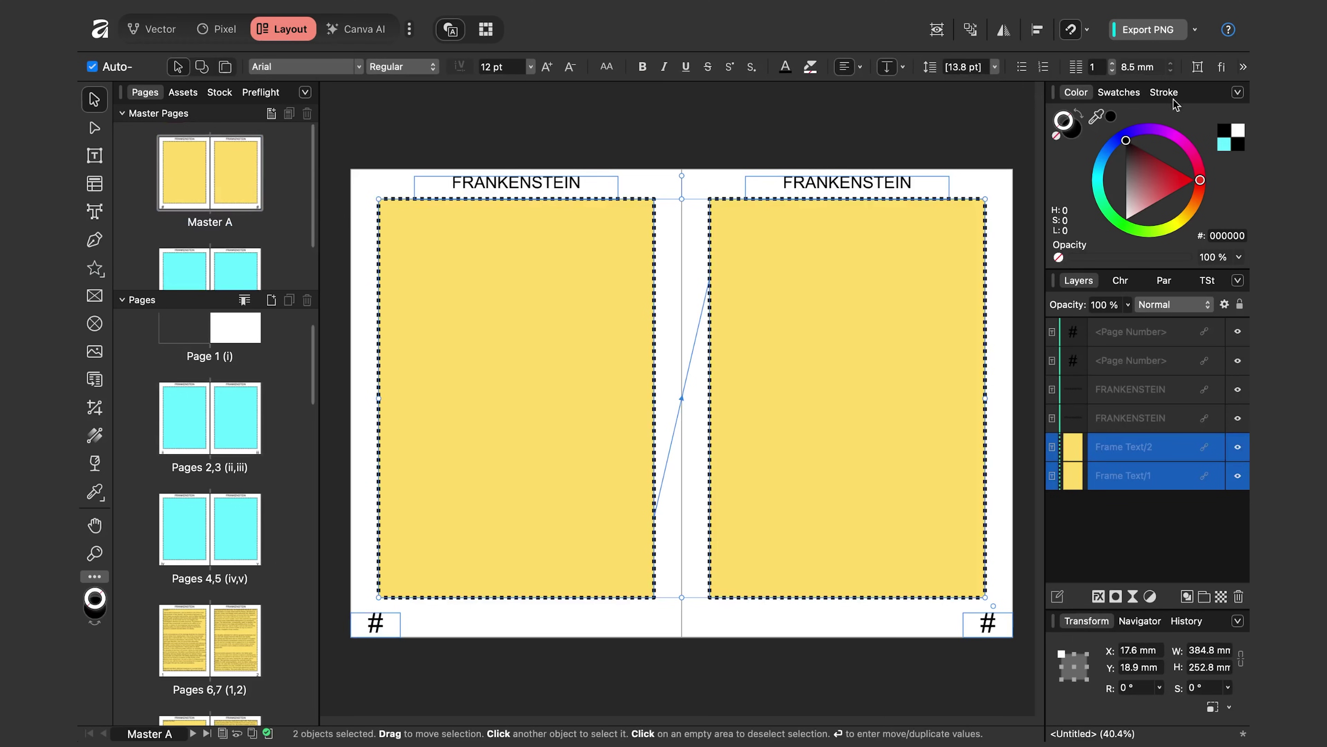
click(1198, 72)
click(800, 169)
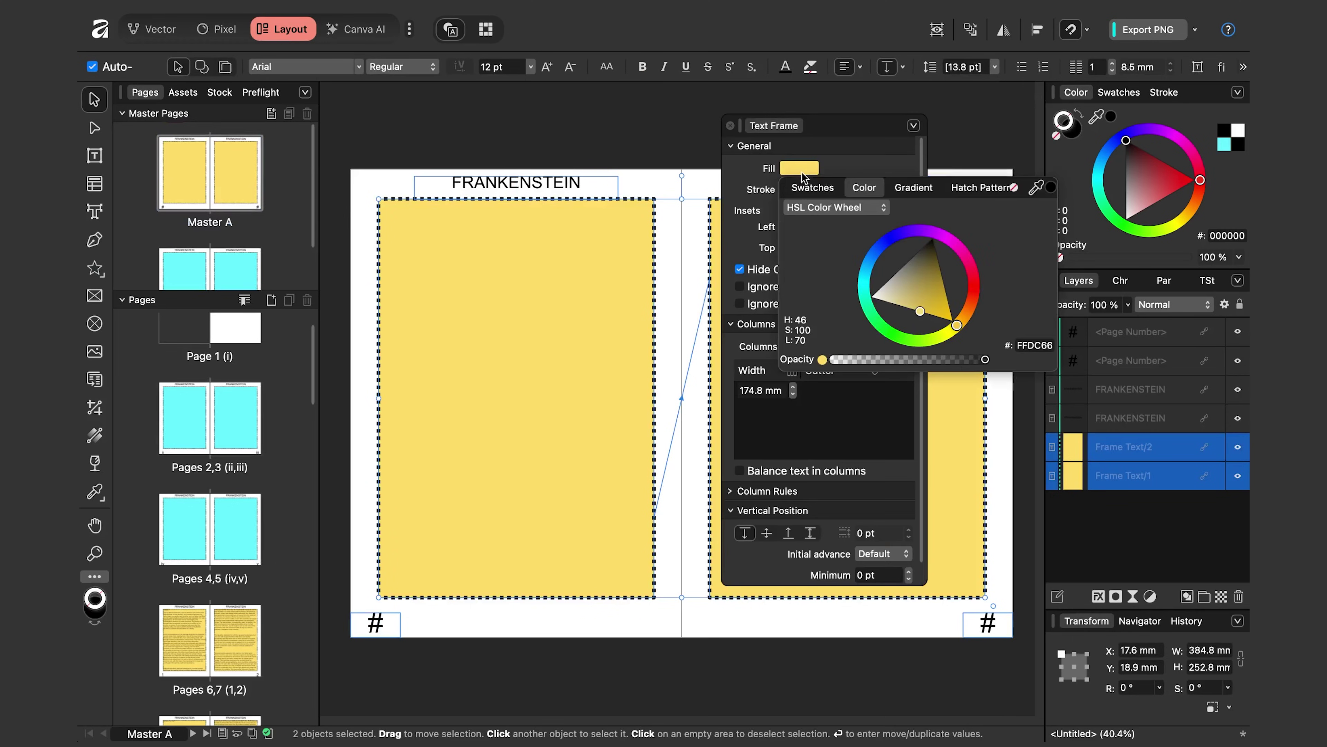
click(1014, 187)
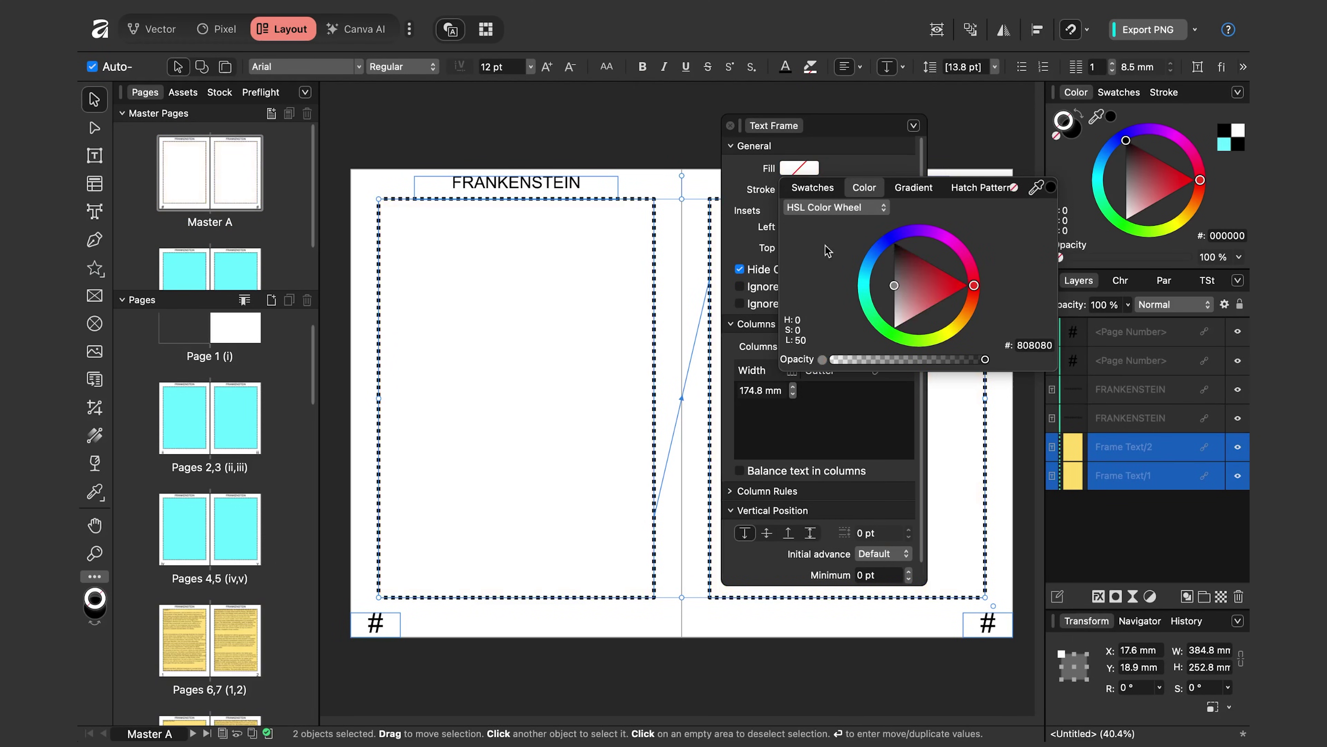
click(772, 148)
click(773, 147)
click(790, 190)
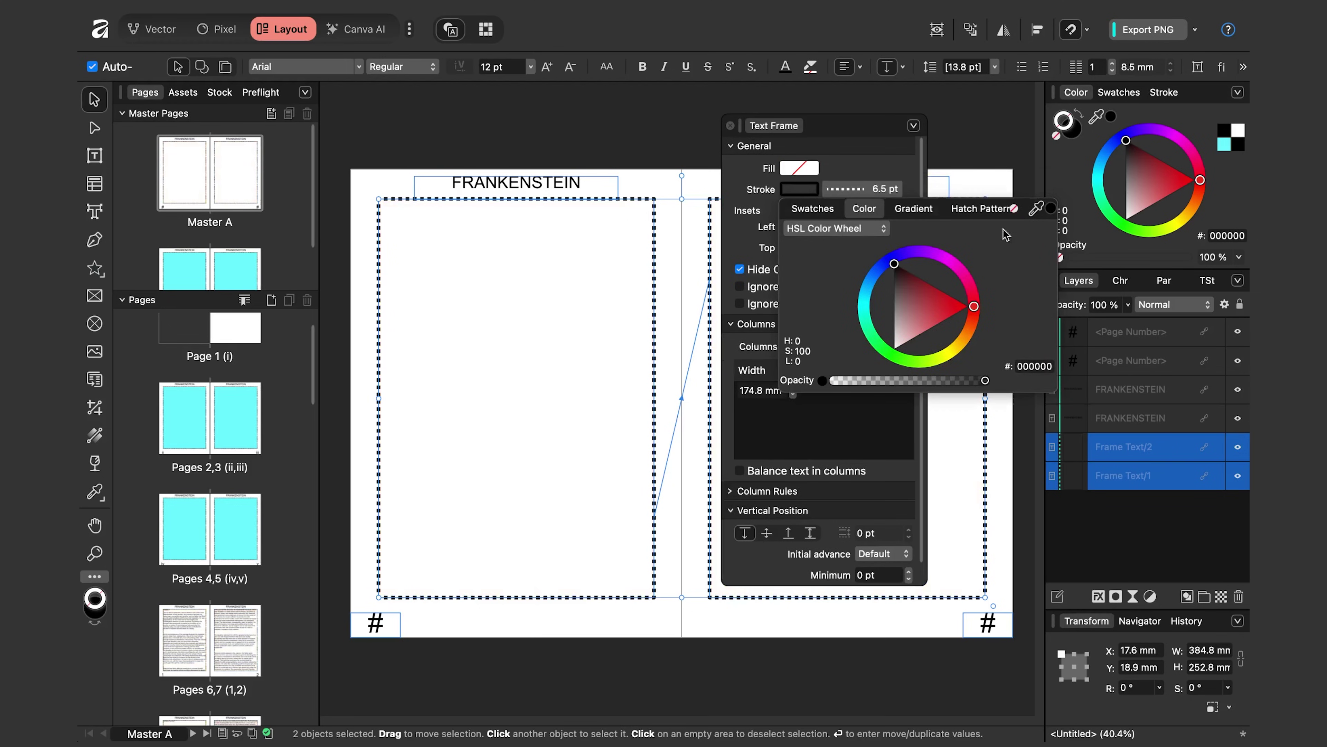
click(1014, 208)
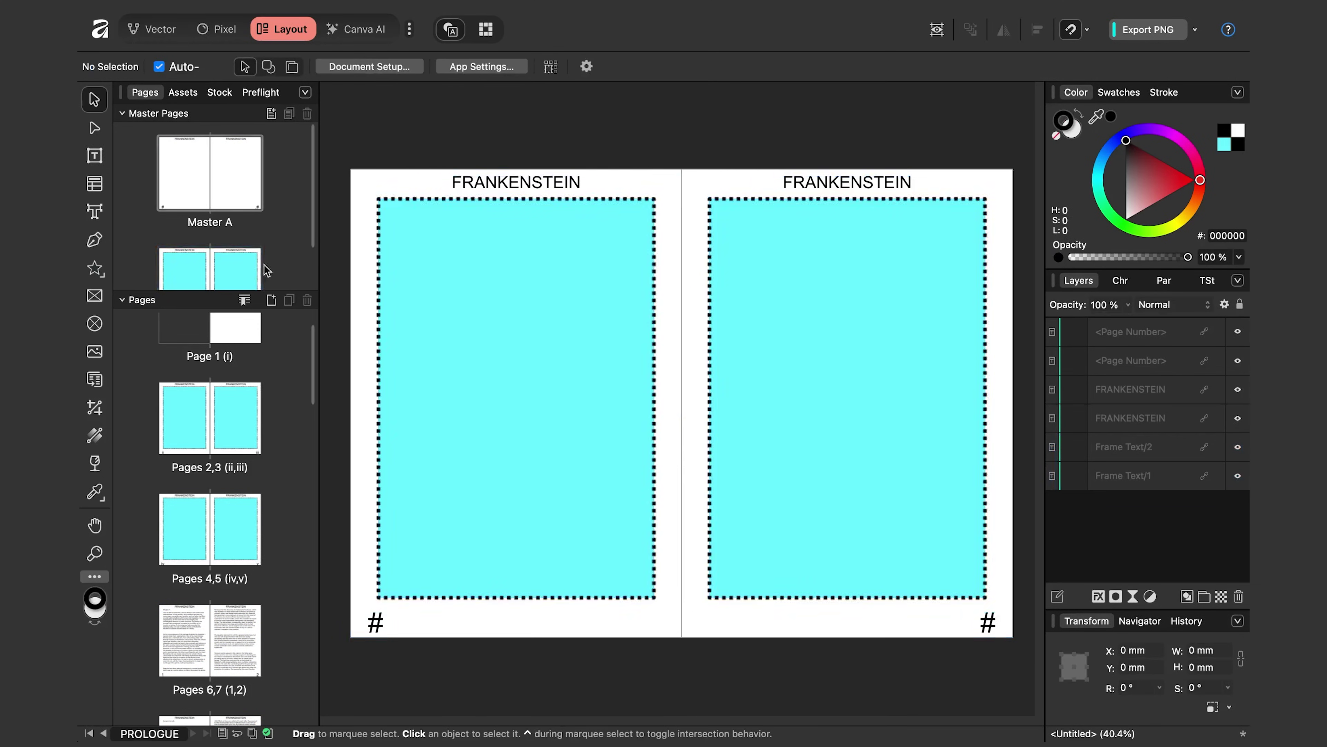
Remove the cyan fill and the dotted stroke from both text frames on the PROLOGUE master
click(584, 264)
shift+click(806, 304)
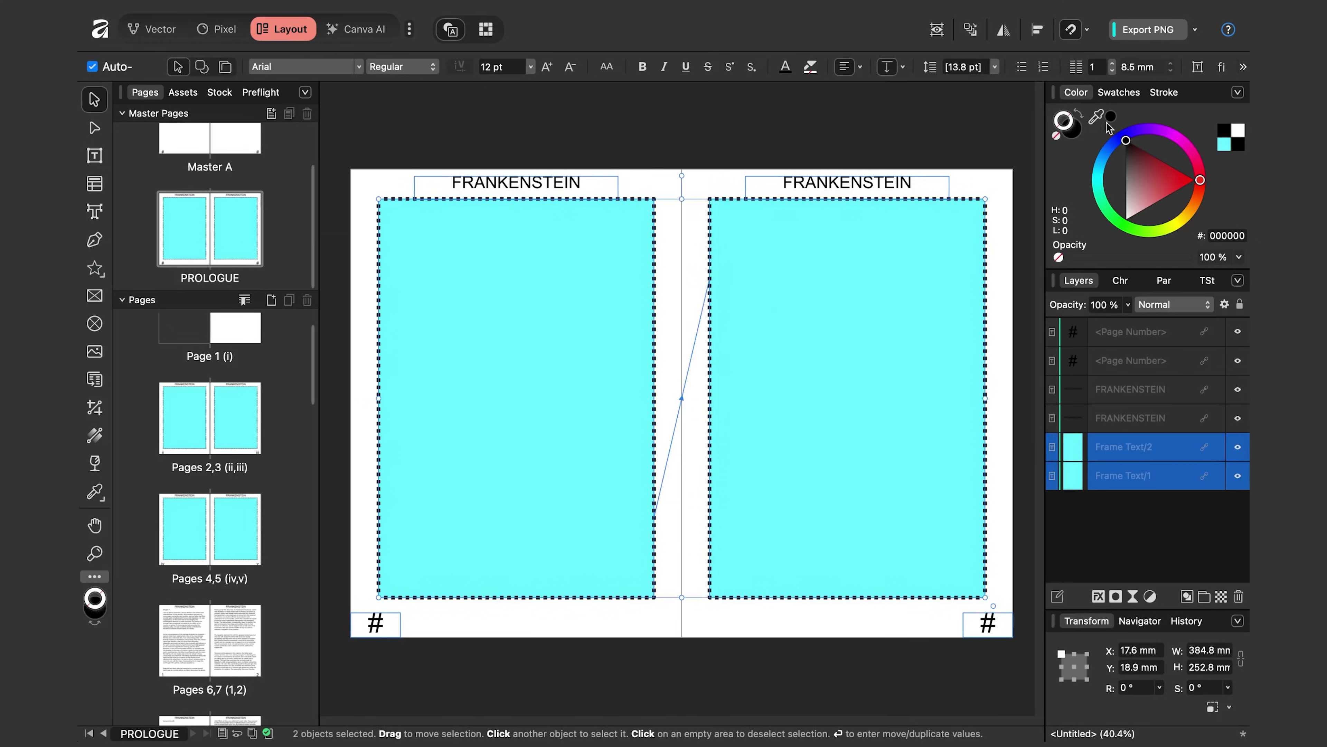
click(1197, 66)
click(800, 168)
click(1009, 203)
click(862, 189)
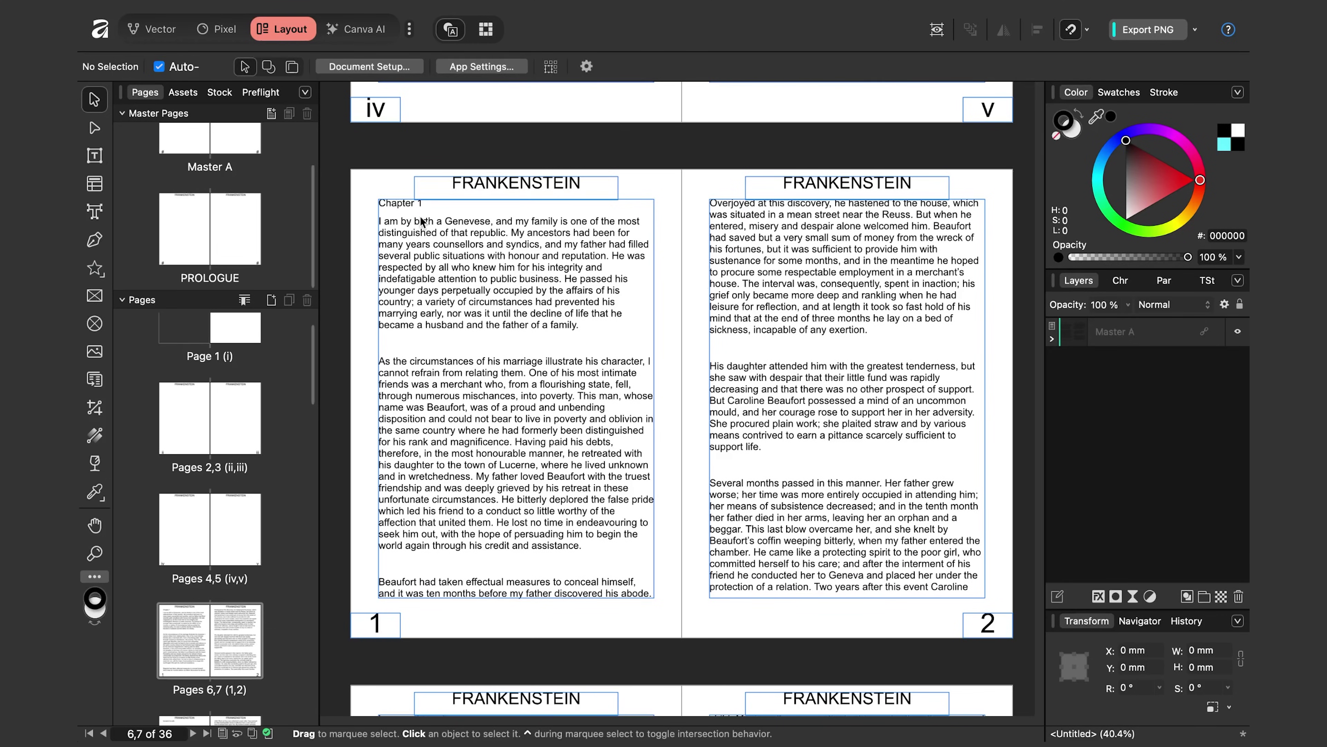
Apply the Heading 1 text style to the "Chapter 1" line at the start of page 6
double_click(423, 221)
drag(424, 203, 377, 202)
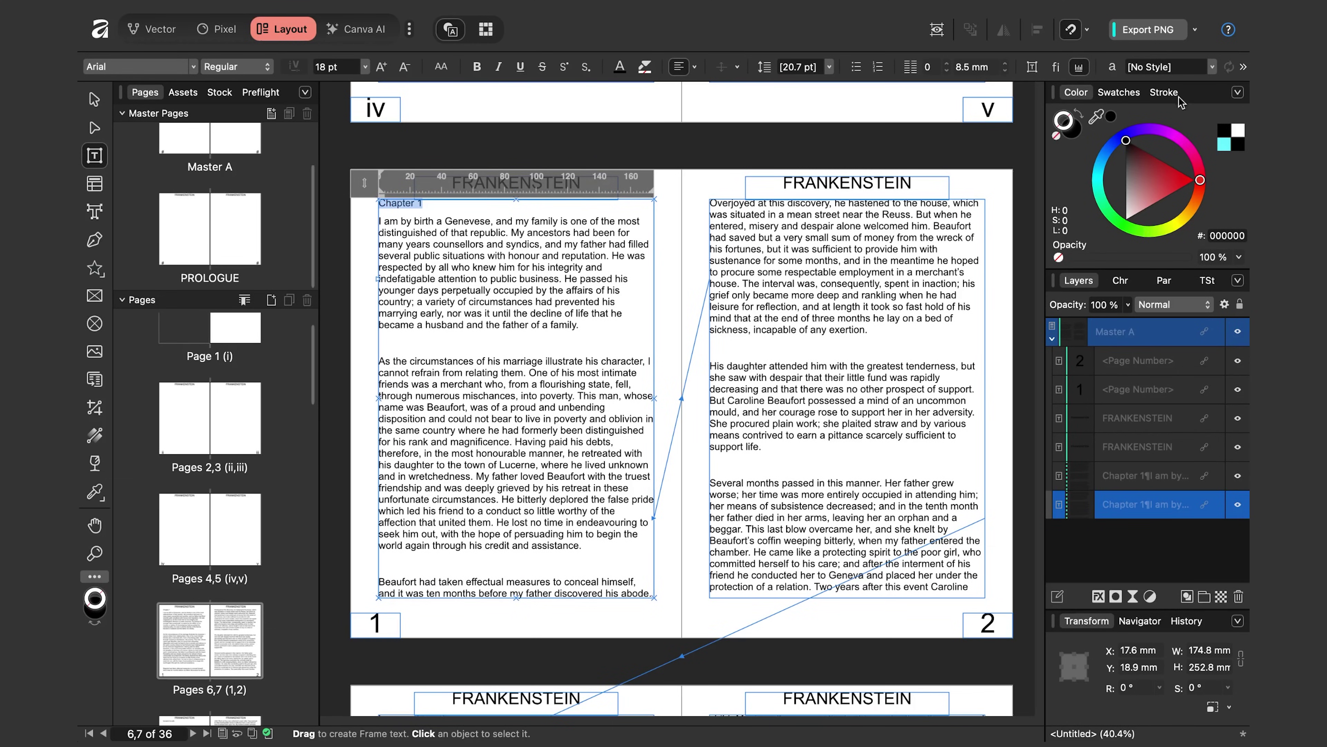
click(1212, 67)
key(Escape)
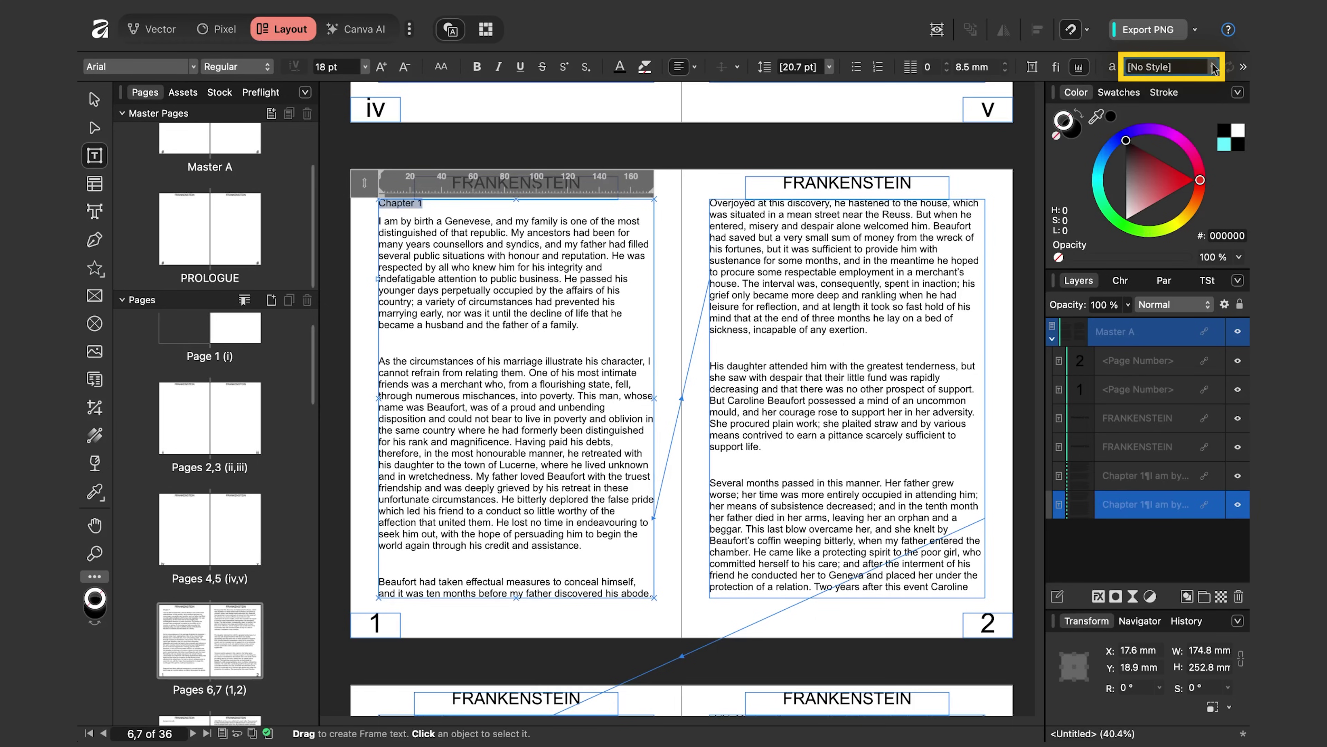
click(1207, 280)
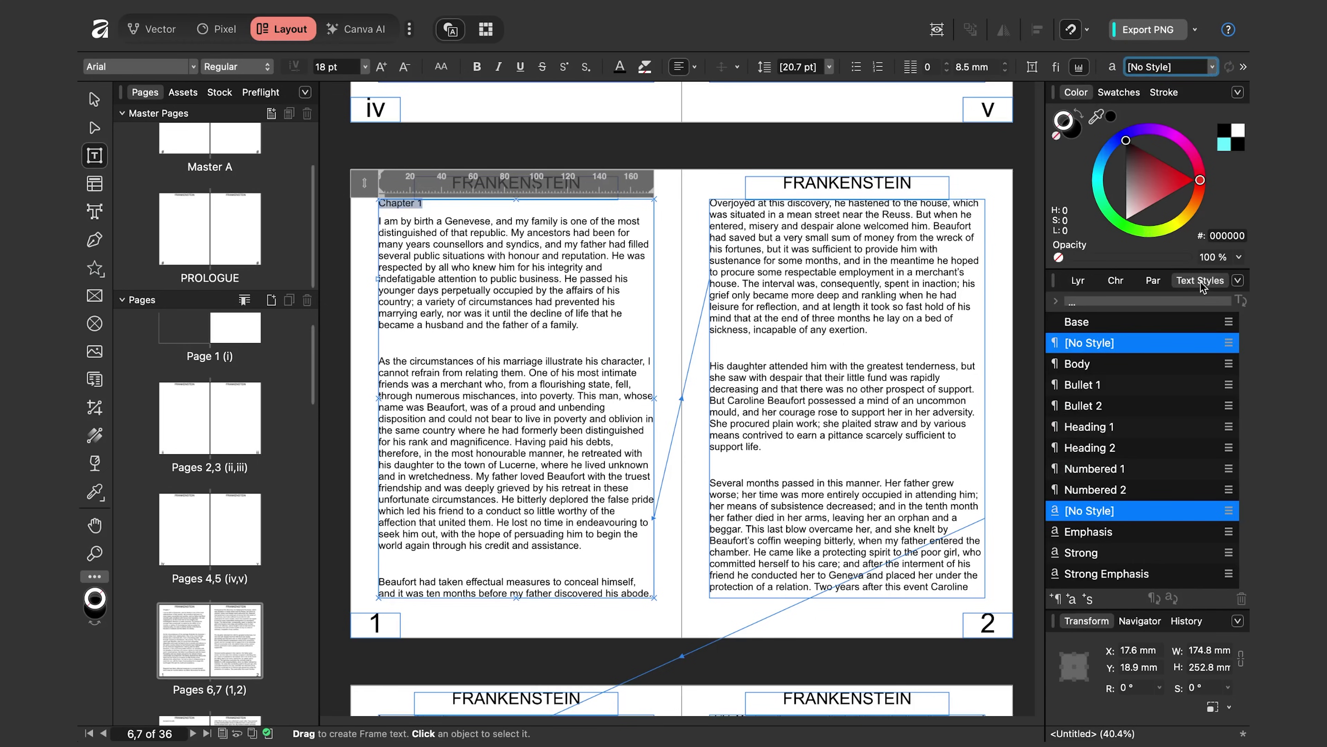
drag(1201, 288, 923, 162)
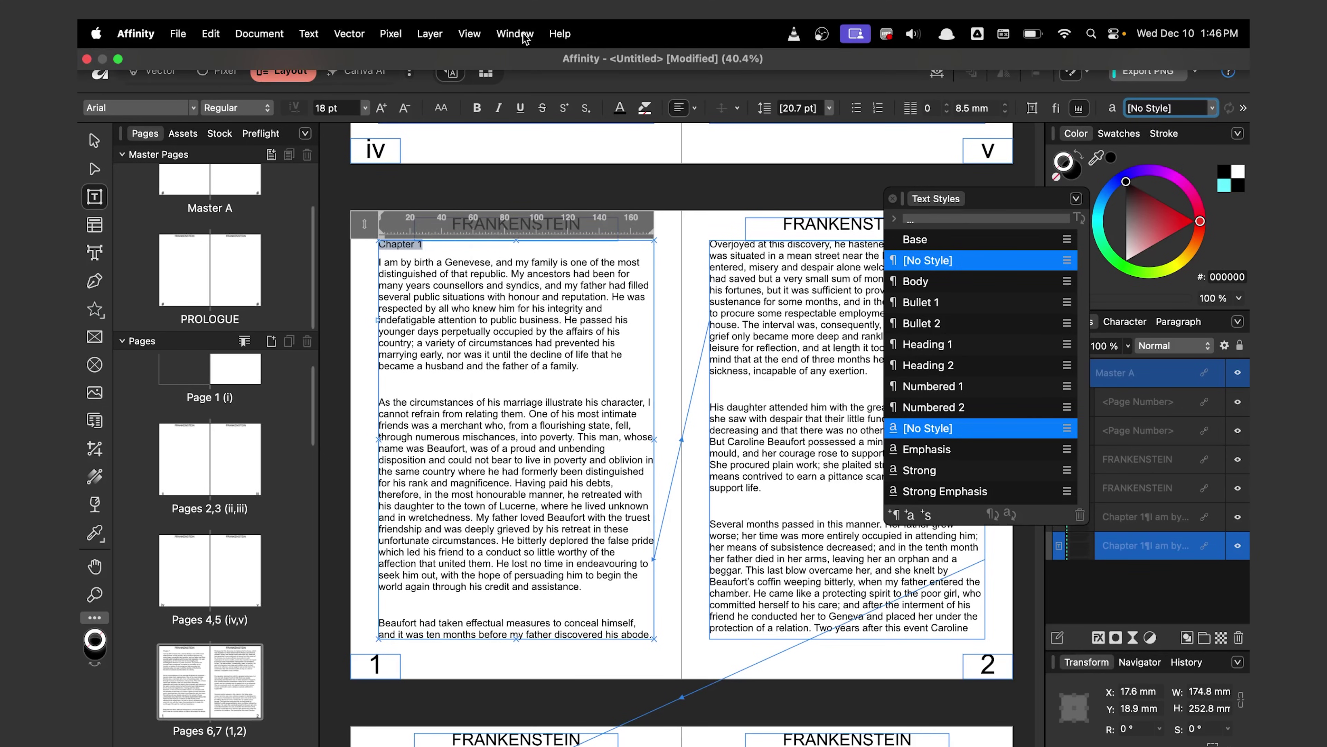
click(523, 35)
mouse_move(568, 433)
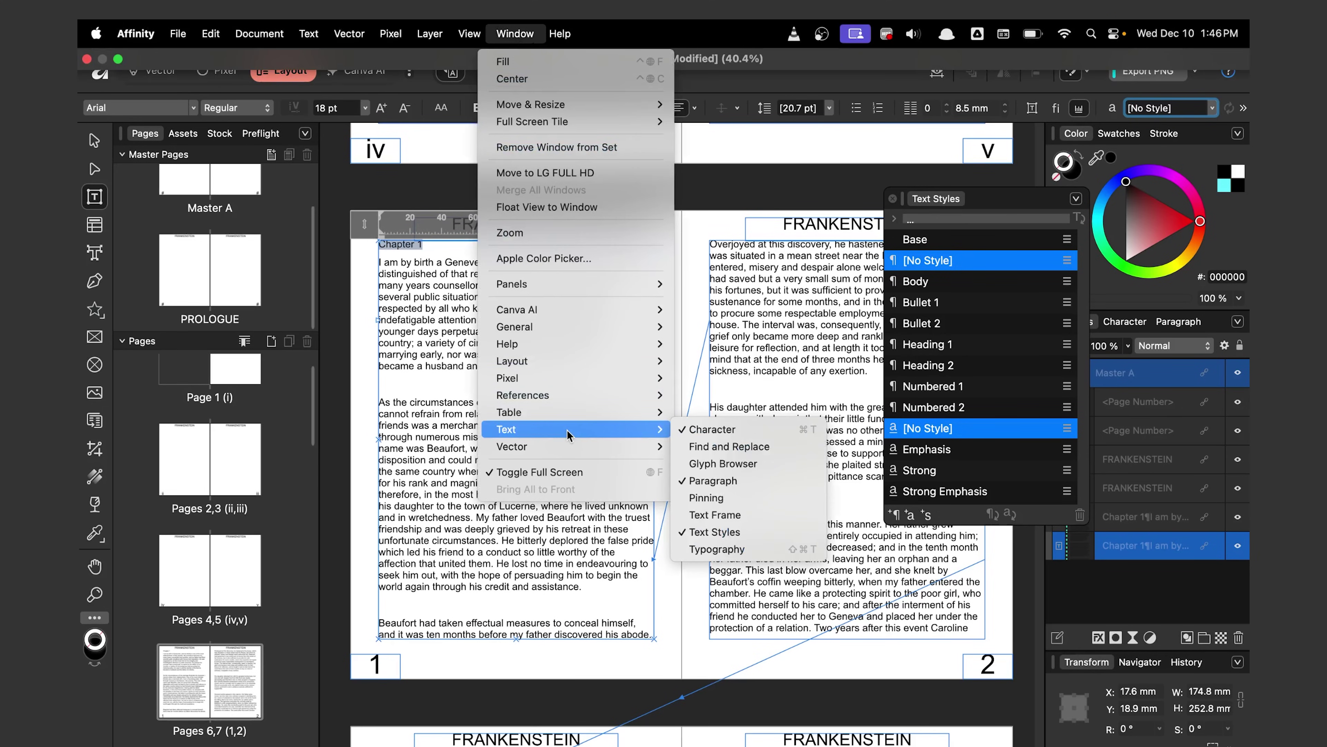
drag(973, 217, 936, 304)
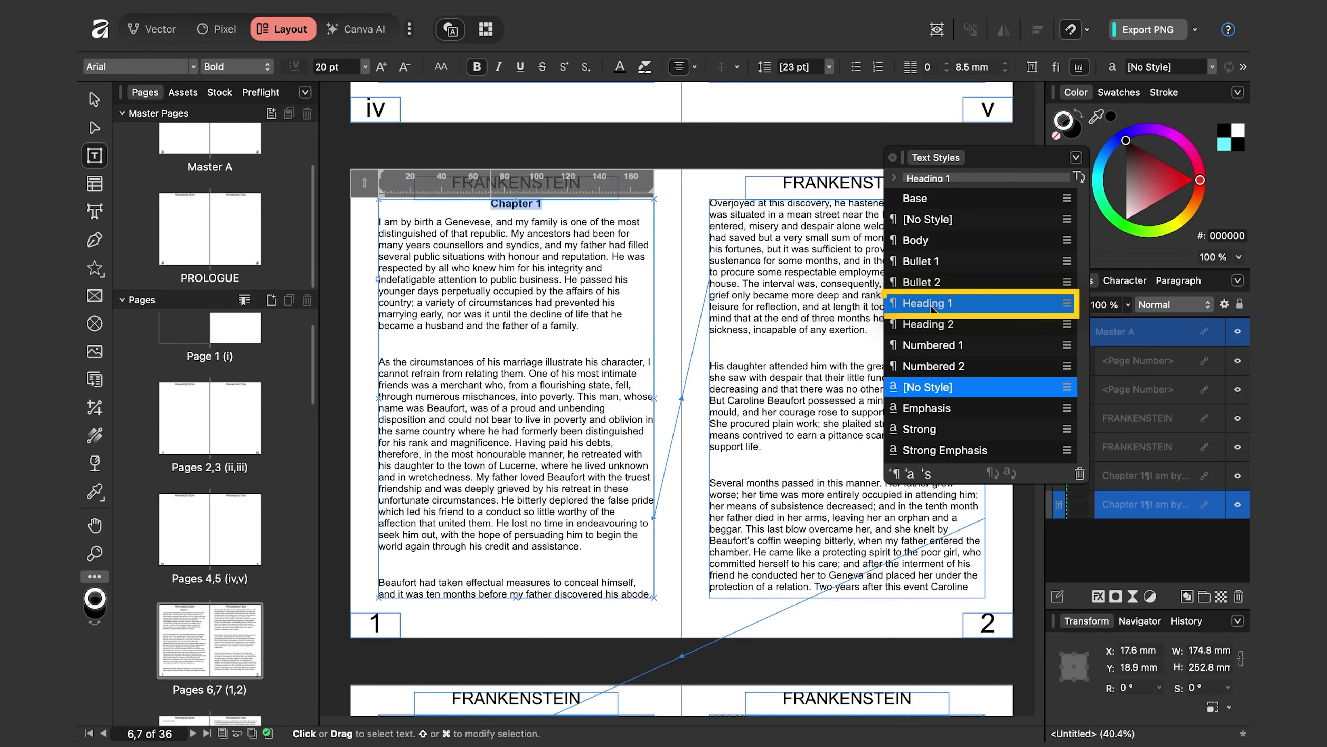
Edit the Heading 1 style's paragraph spacing to 200 pt space before, with the space before used Always
drag(708, 63, 1028, 89)
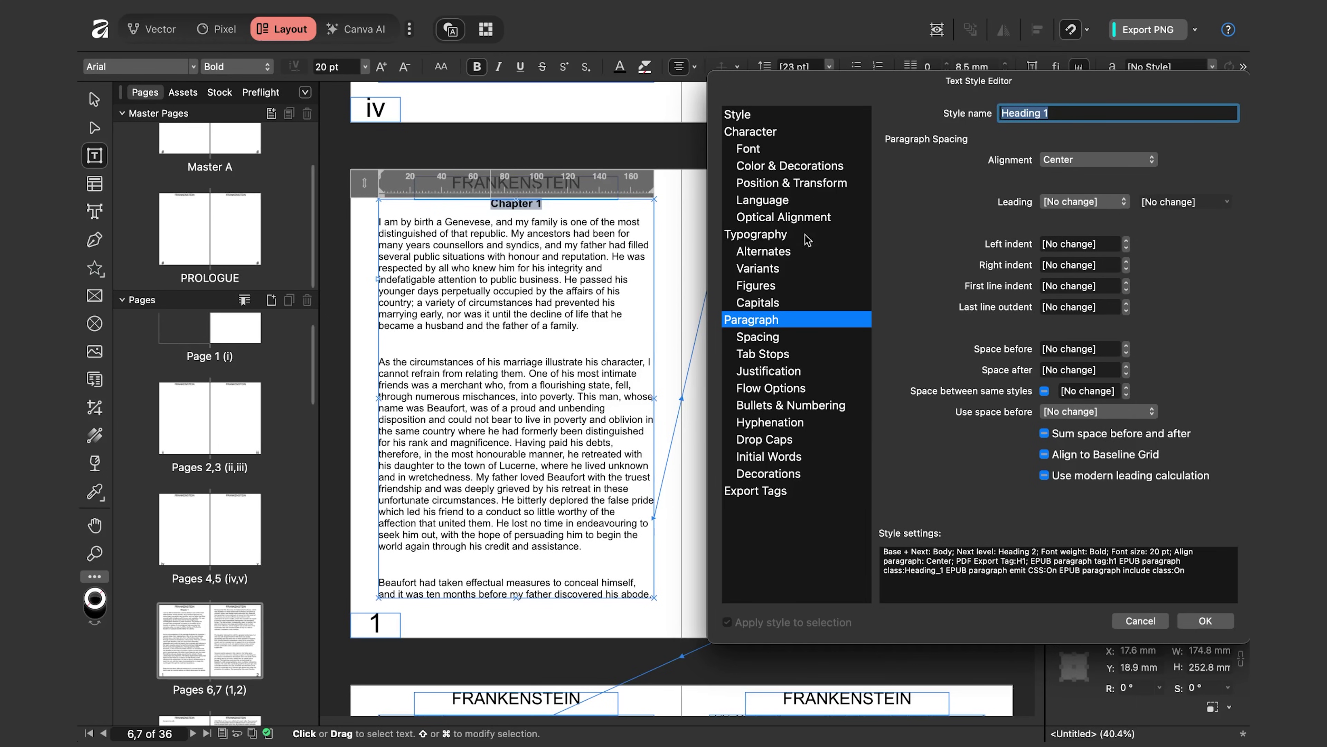
click(789, 327)
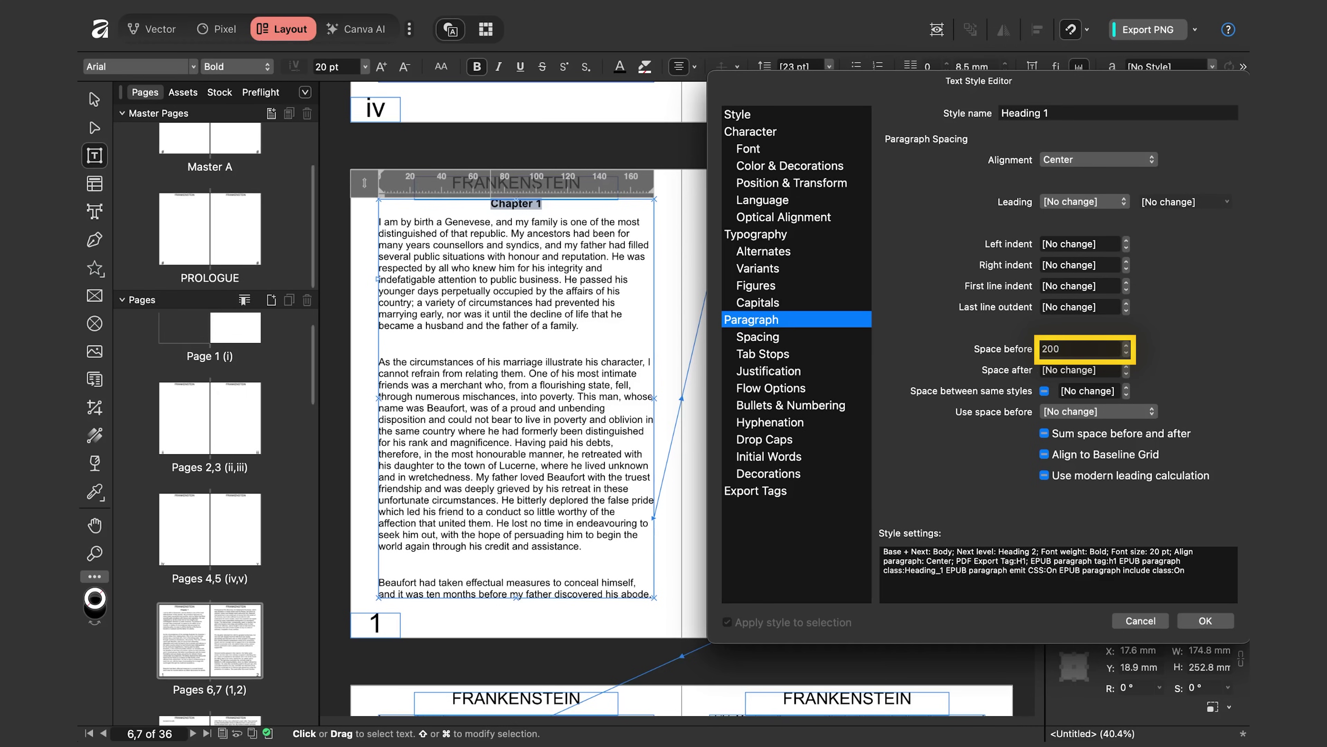
key(Return)
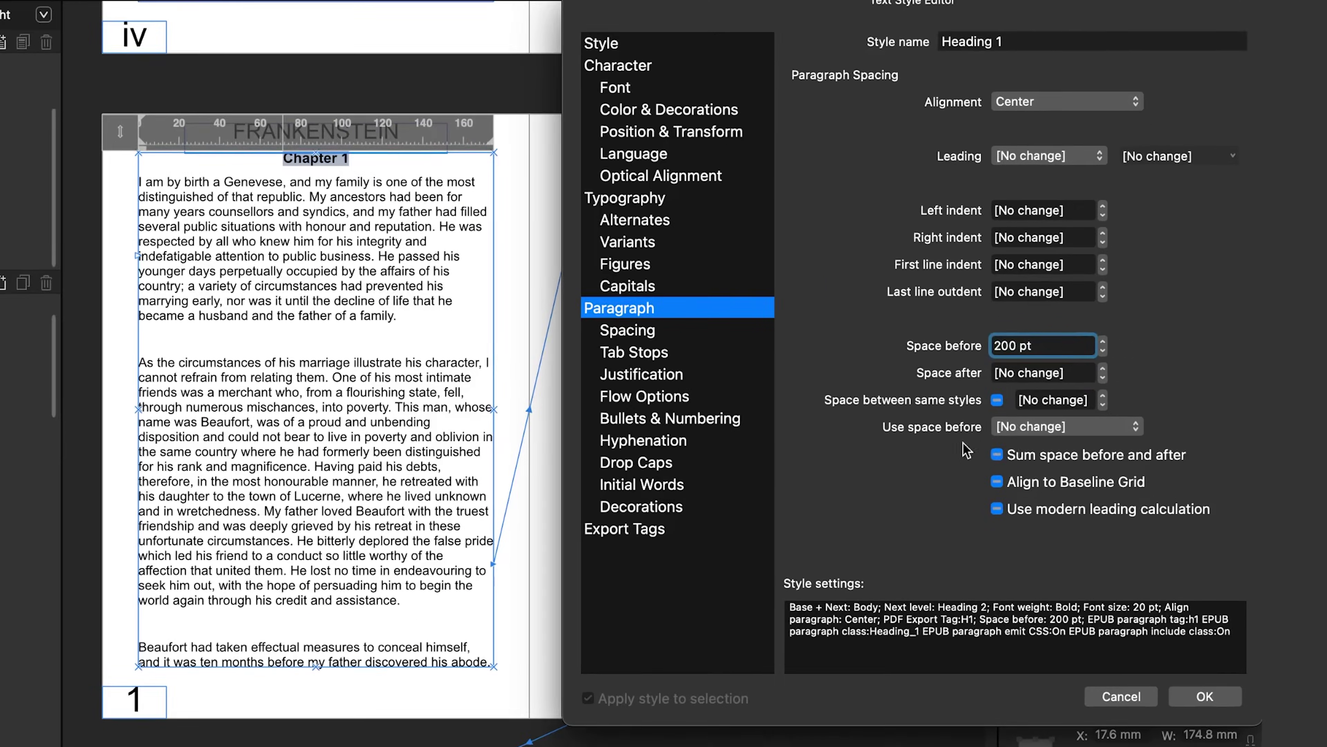
click(1085, 412)
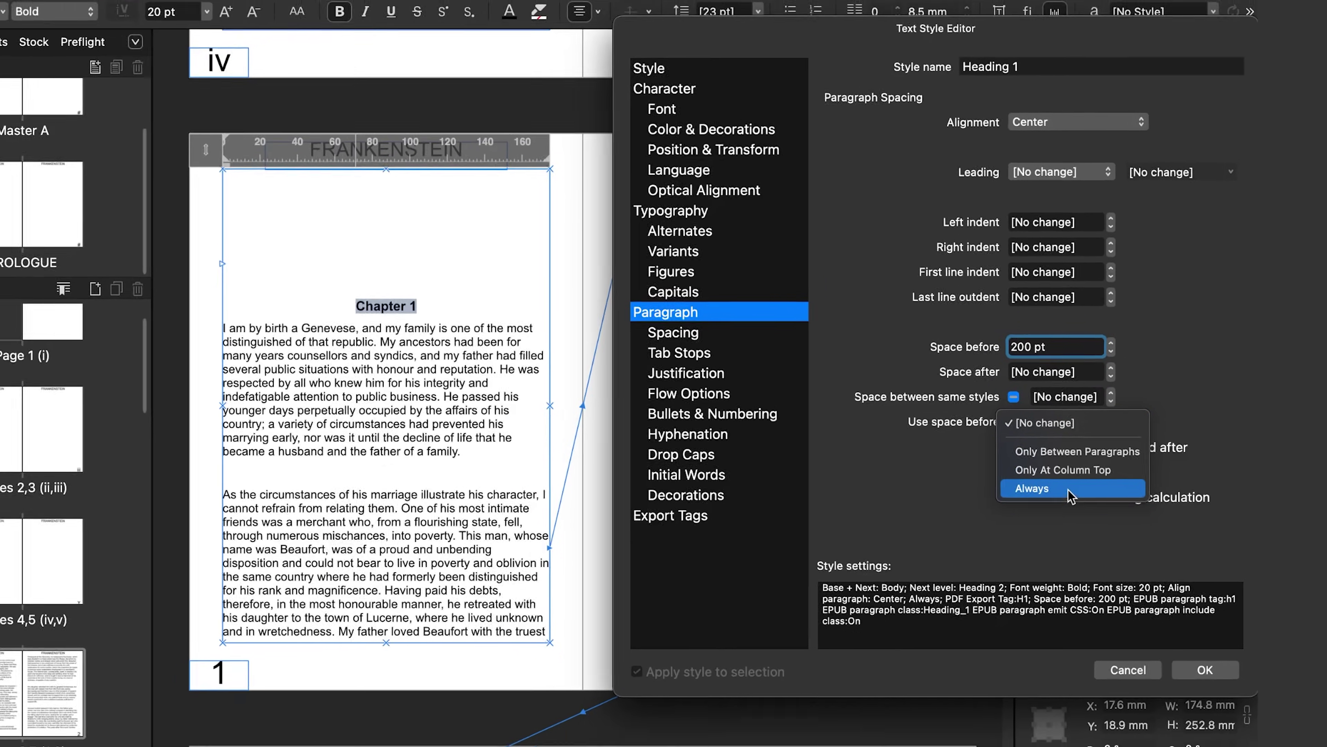
click(1017, 498)
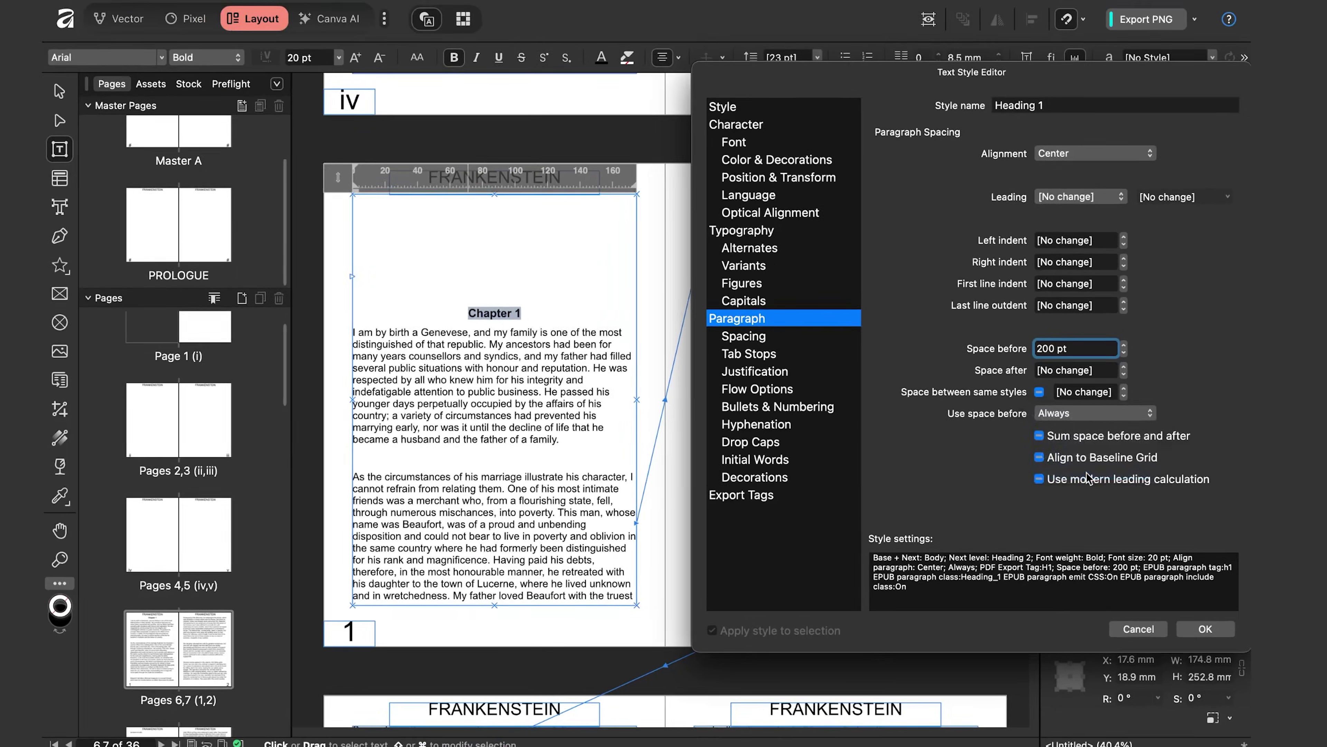
click(1205, 628)
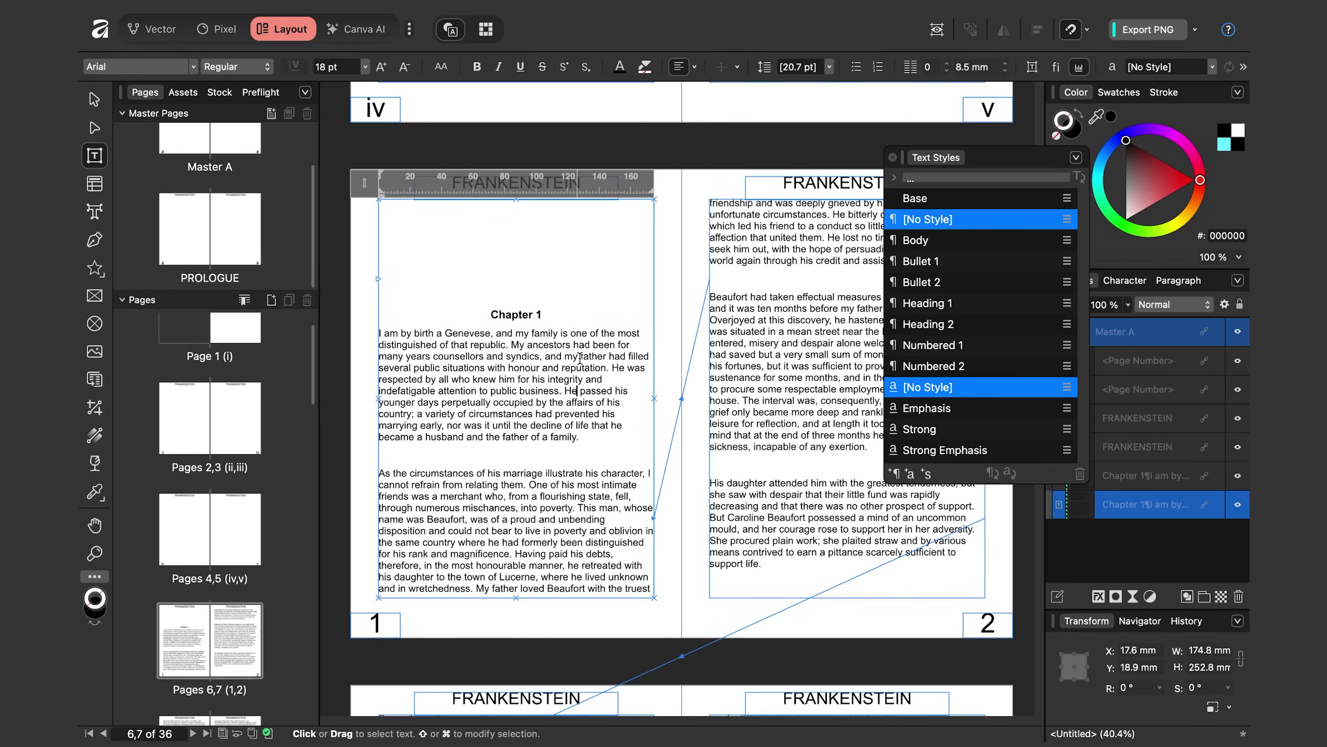
Apply the Heading 1 text style to the "Chapter 2" line on page 7
scroll(580, 358, down, 20)
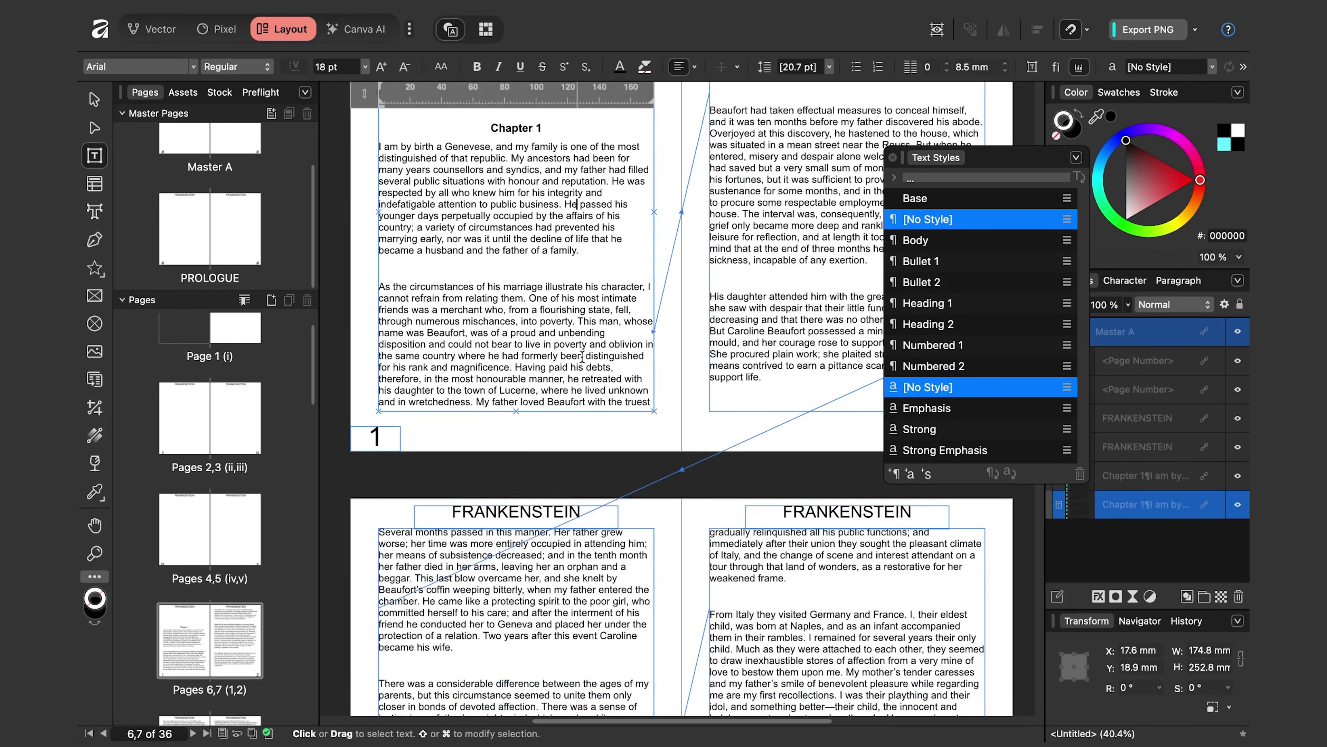
scroll(582, 355, down, 3)
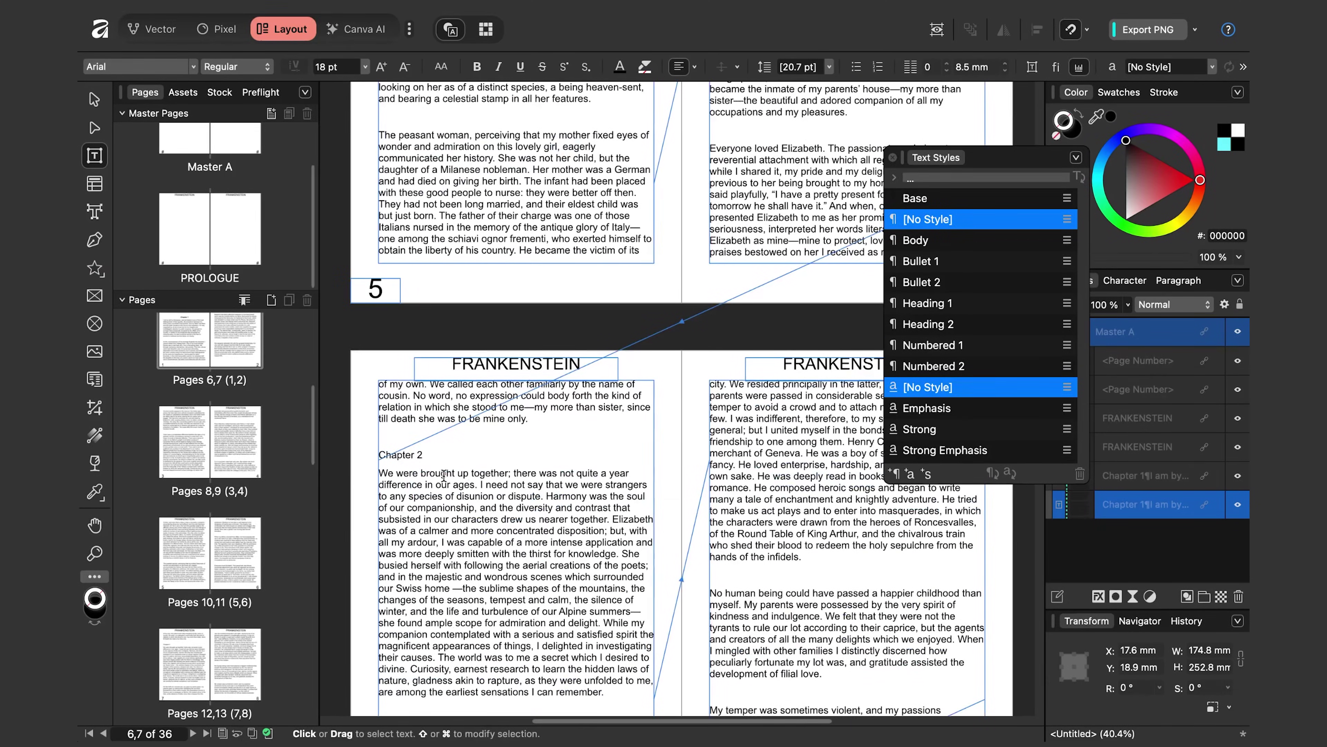
drag(431, 453, 390, 451)
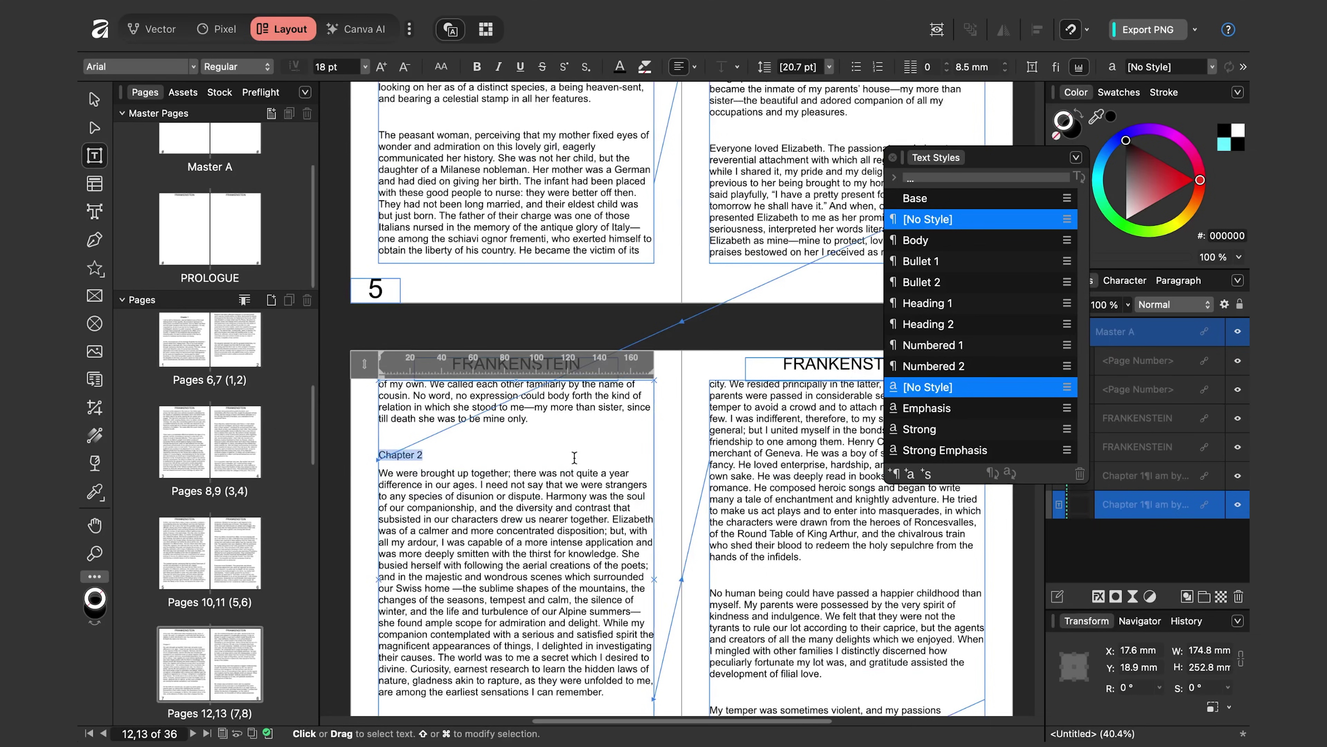
click(947, 308)
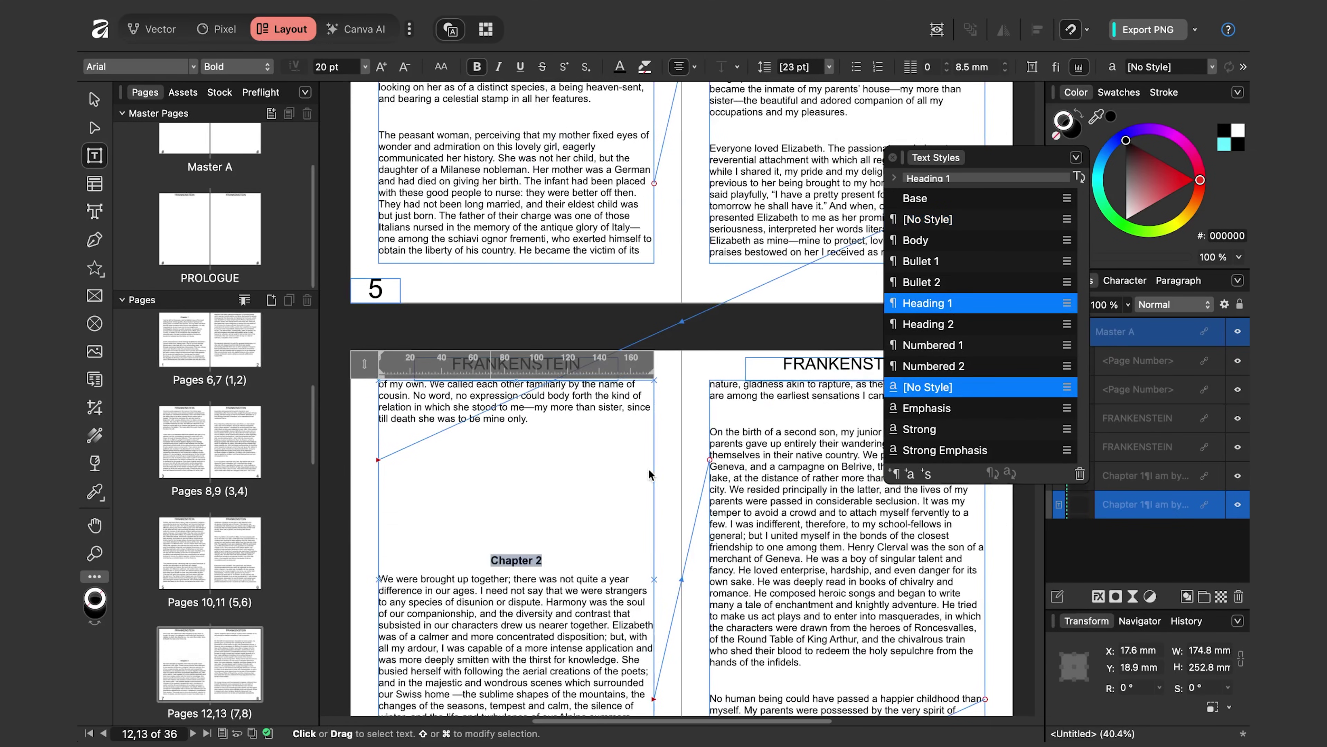
Apply the Heading 1 text style to the "Chapter 3" line on page 14
scroll(648, 469, down, 10)
scroll(614, 454, down, 20)
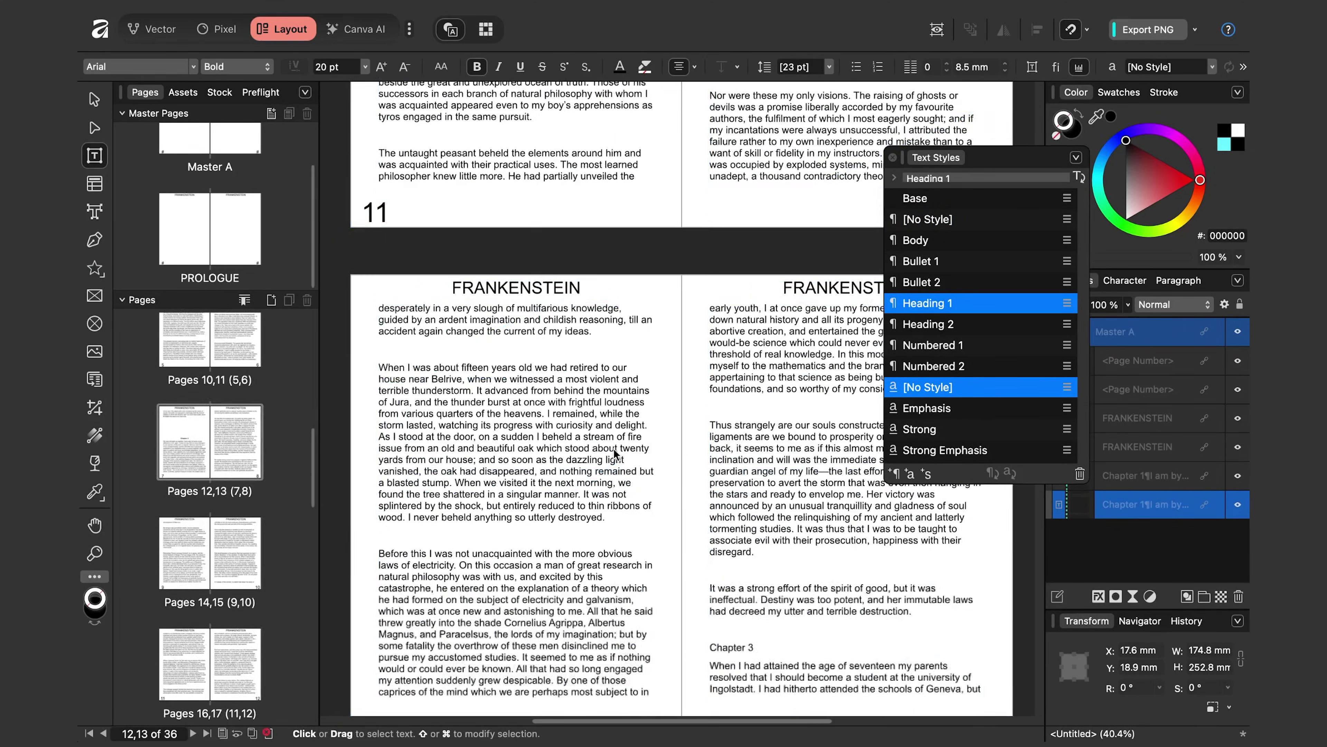
click(769, 528)
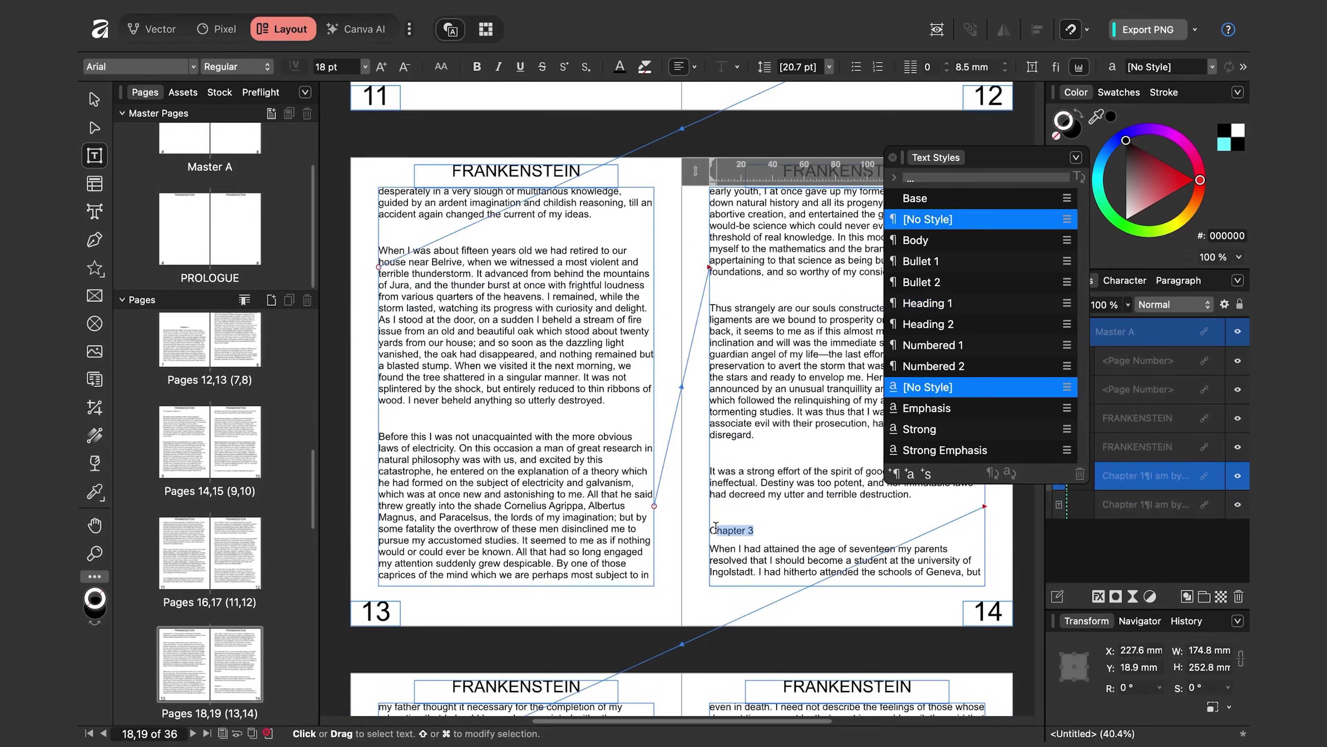
click(924, 308)
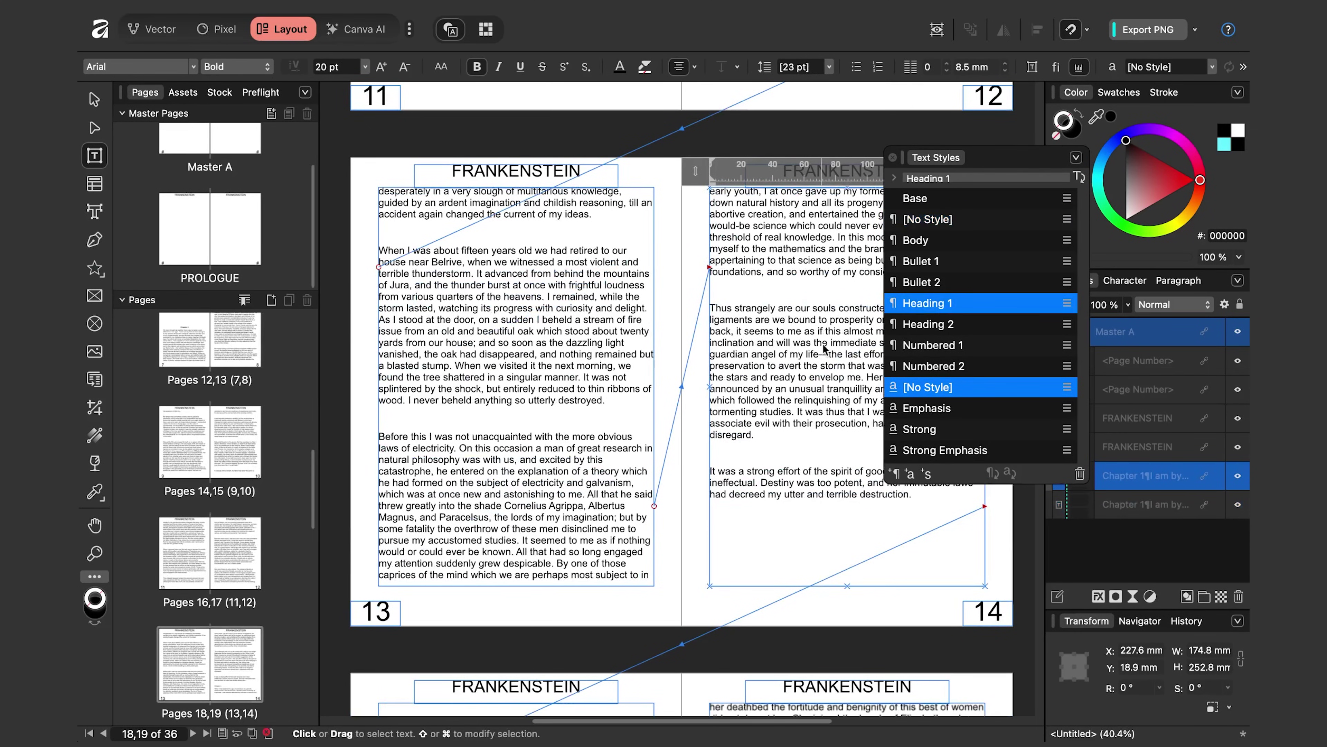
Apply the Heading 1 text style to the "Chapter 4" line on page 24
scroll(704, 420, down, 8)
scroll(712, 411, down, 10)
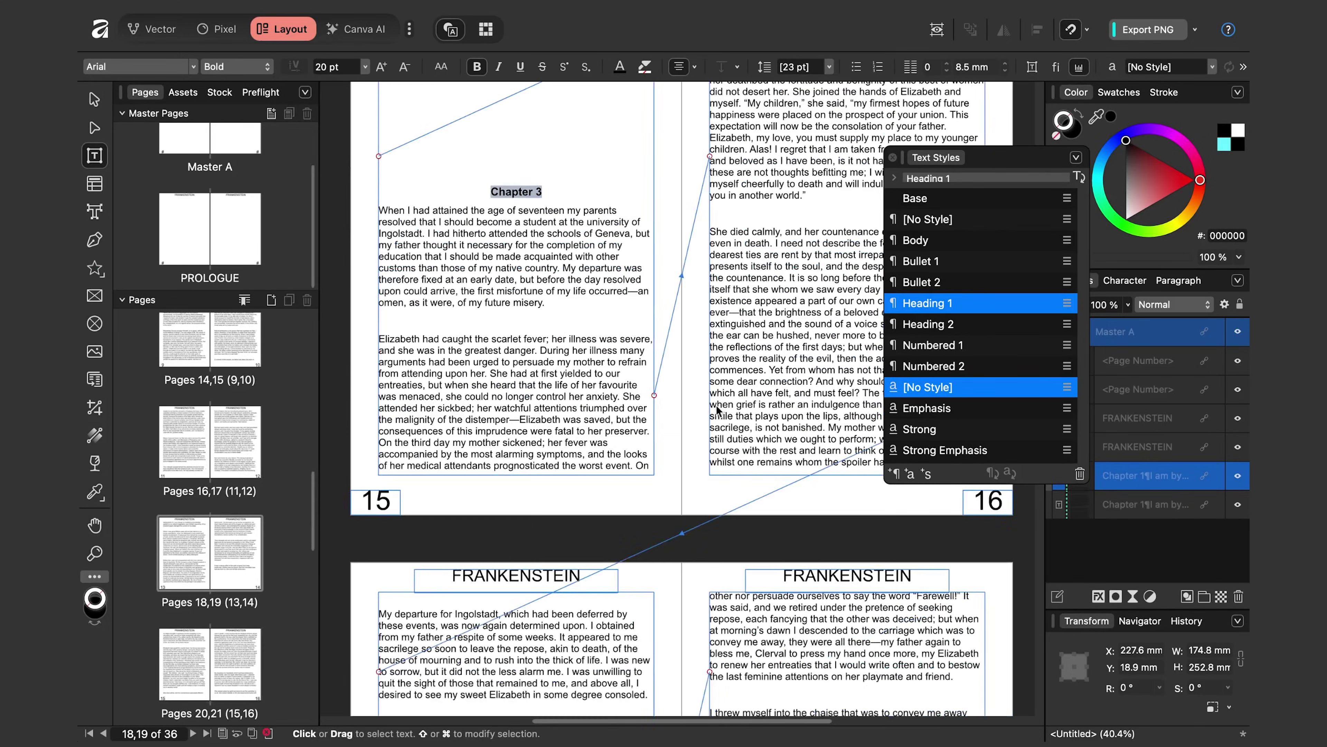
scroll(708, 410, down, 20)
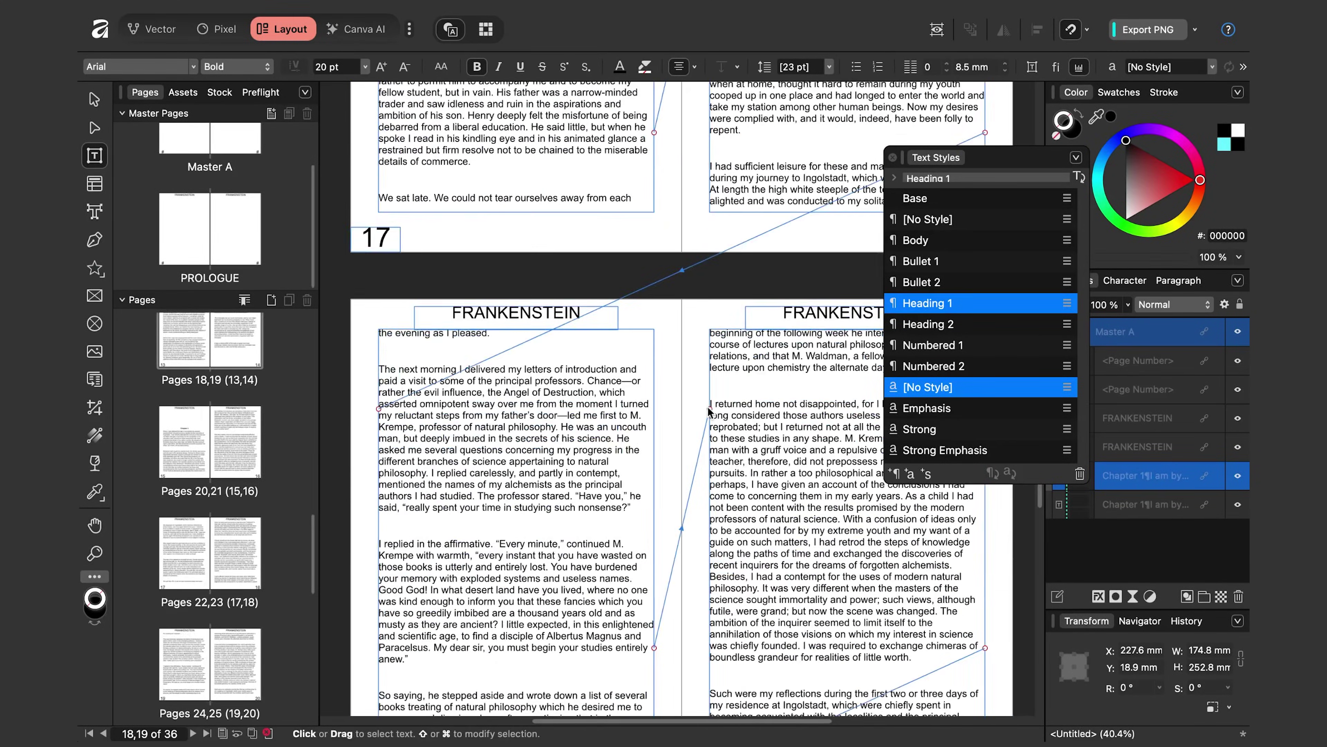
click(746, 544)
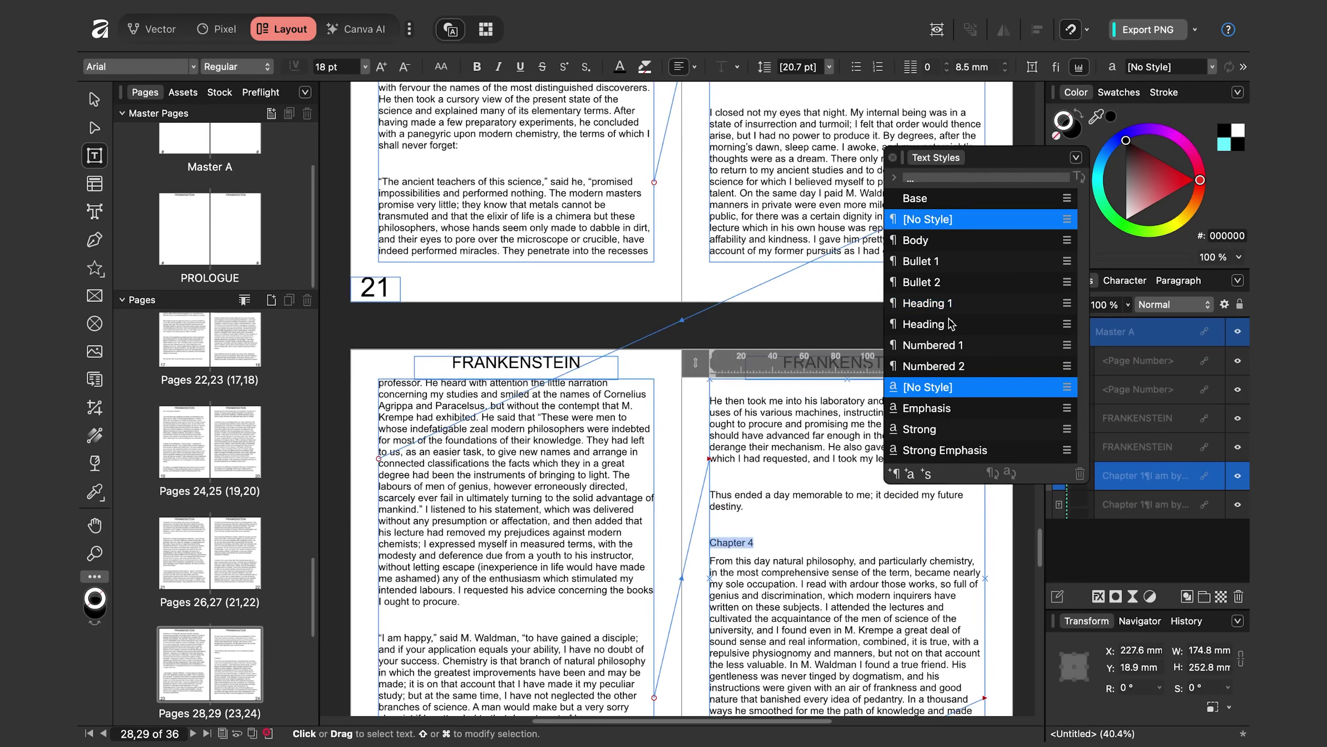
click(949, 304)
Set the Heading 1 style's flow options to start On Next Odd Page and close the text styles list
scroll(807, 528, up, 20)
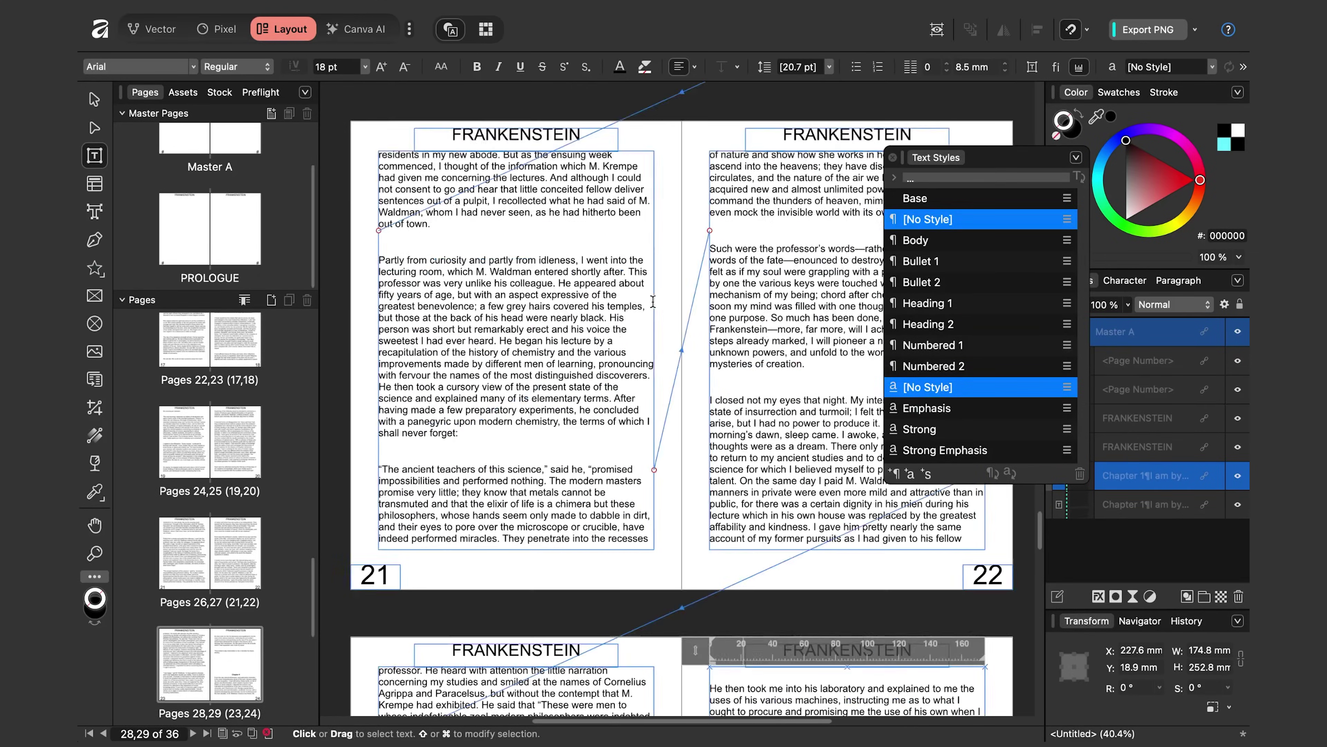
click(761, 266)
scroll(760, 267, up, 20)
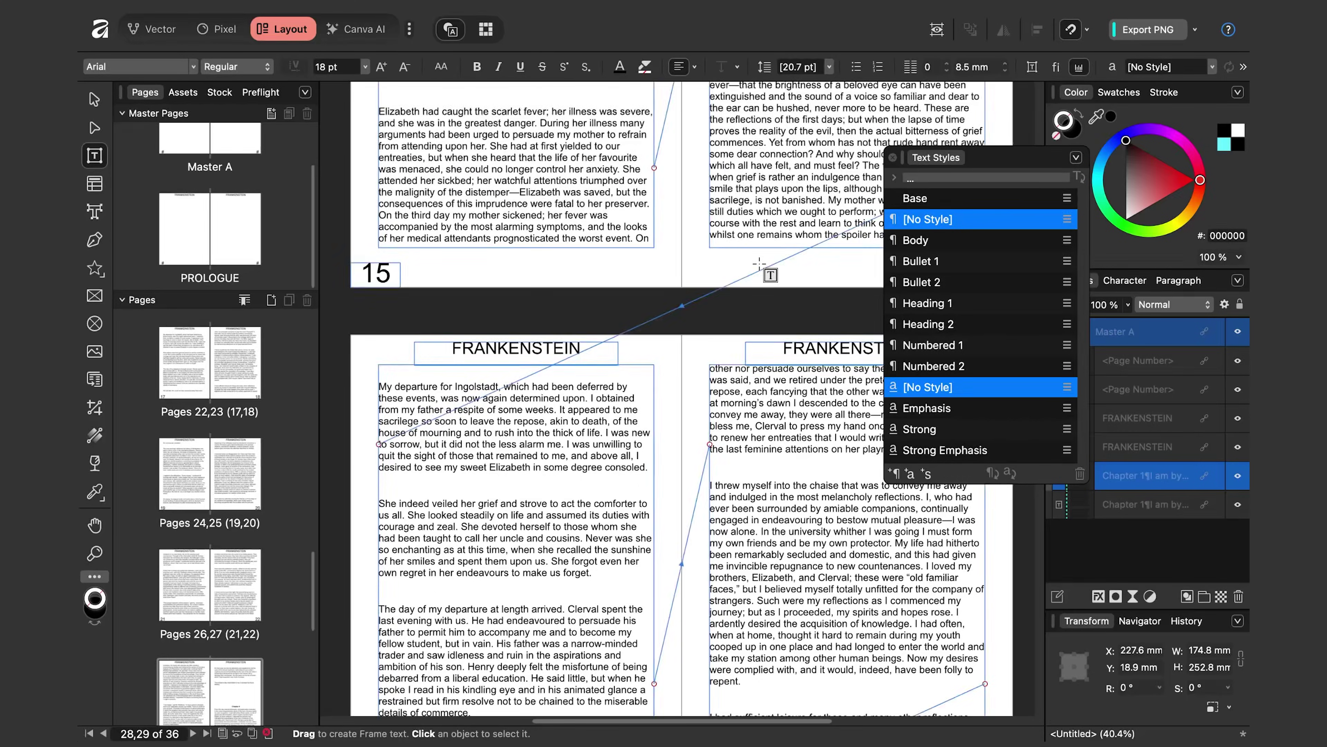
scroll(760, 298, up, 15)
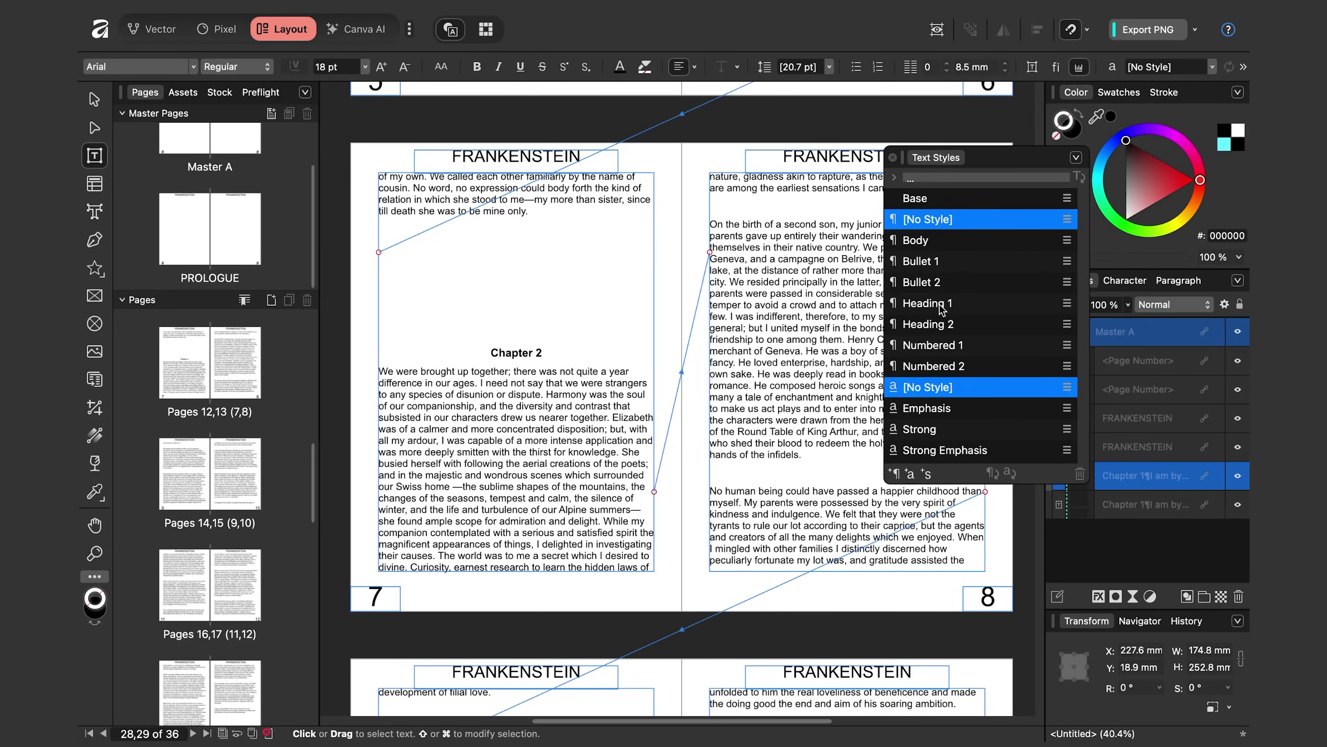
double_click(940, 304)
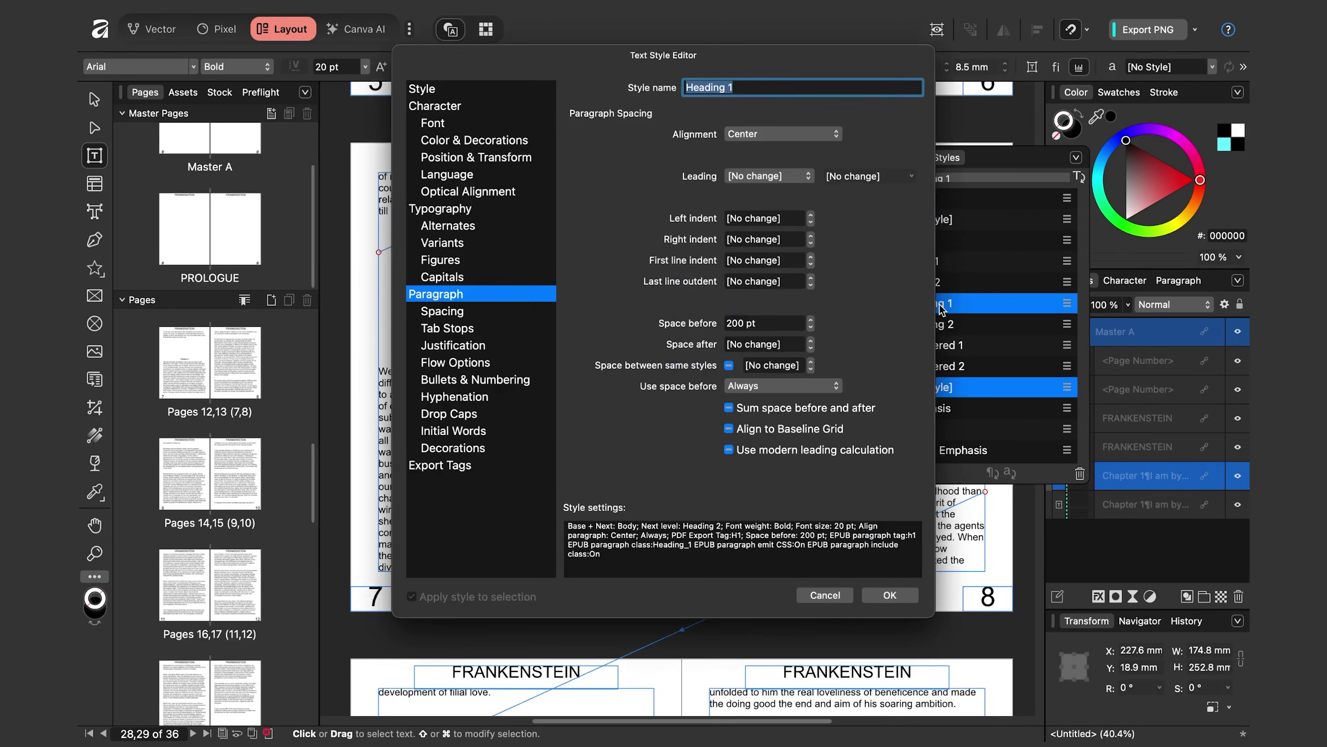
click(473, 368)
click(738, 134)
click(738, 134)
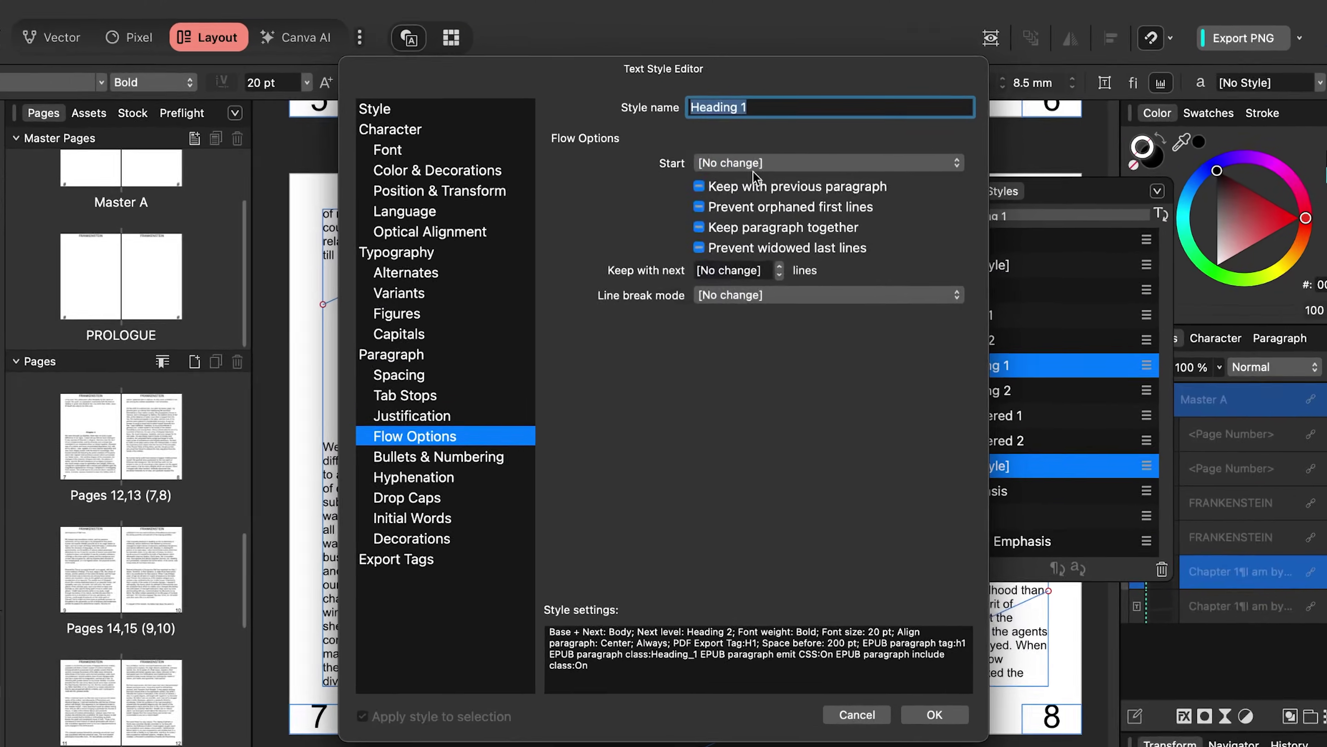
click(760, 167)
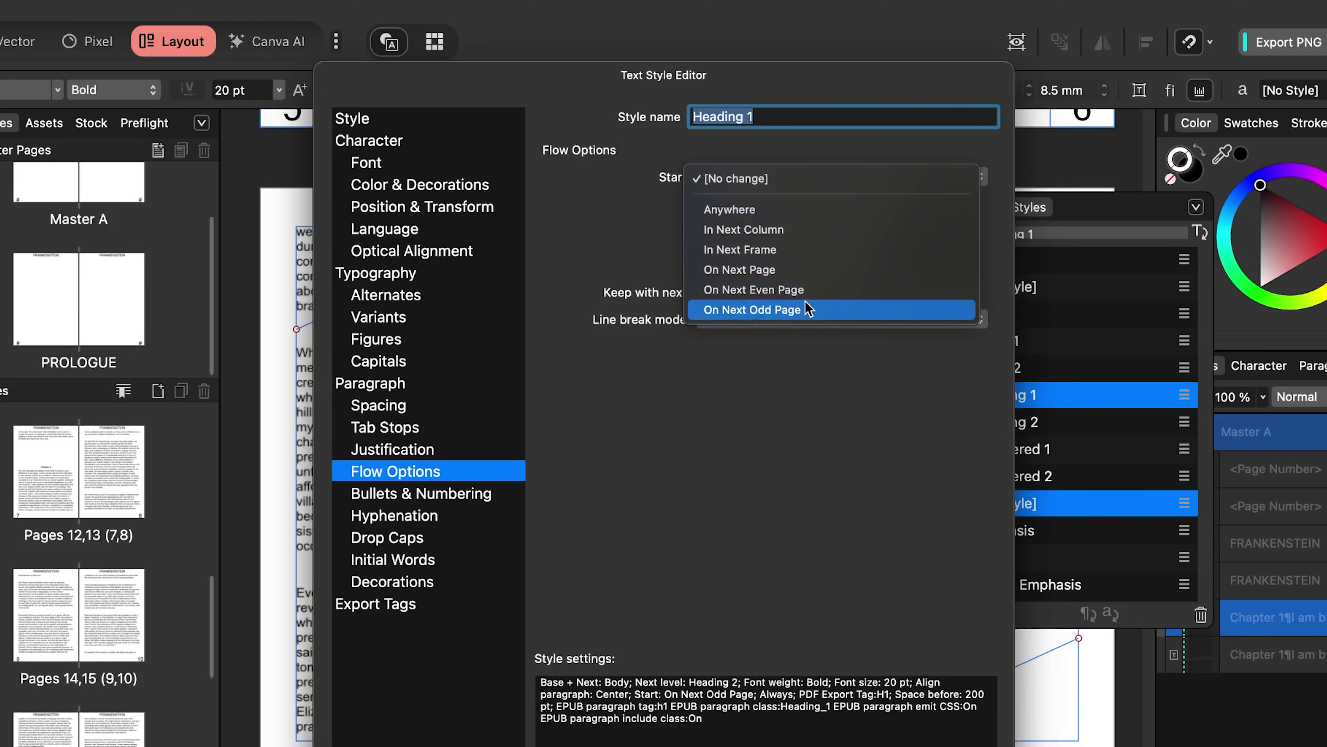
click(768, 313)
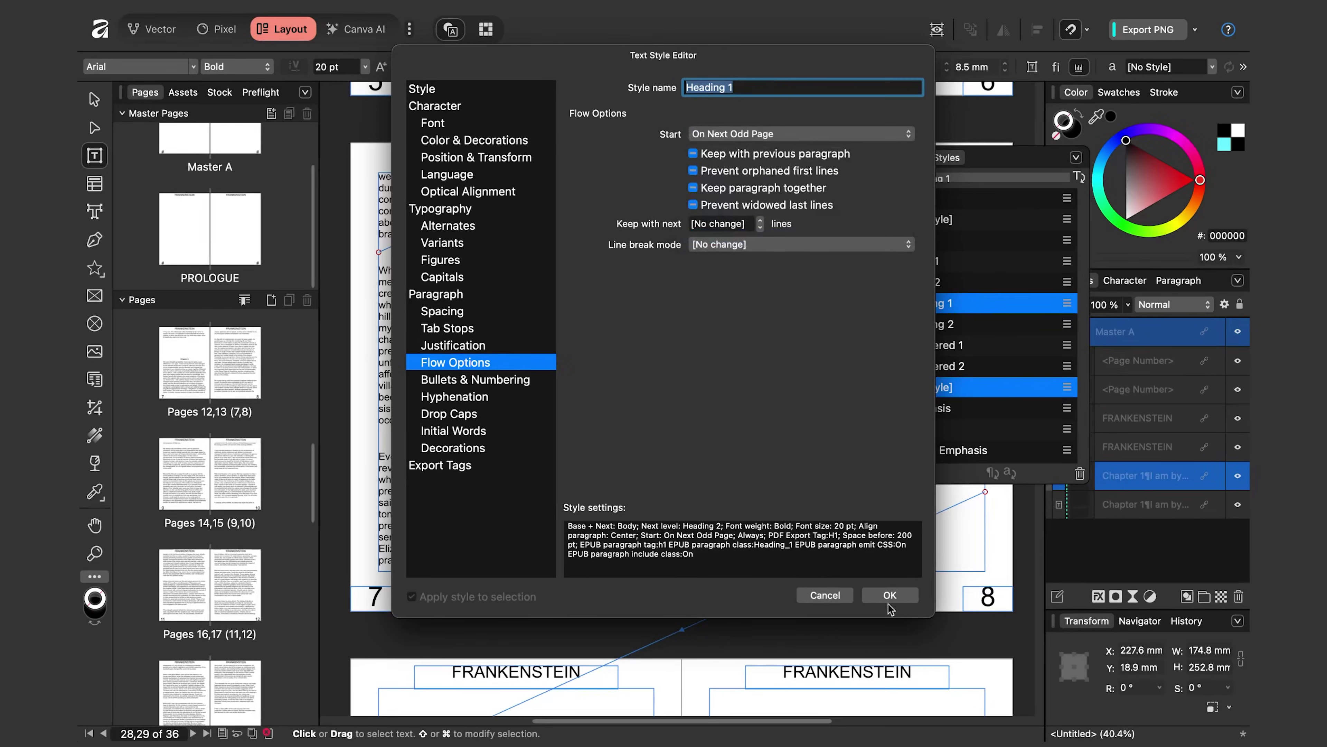
click(889, 601)
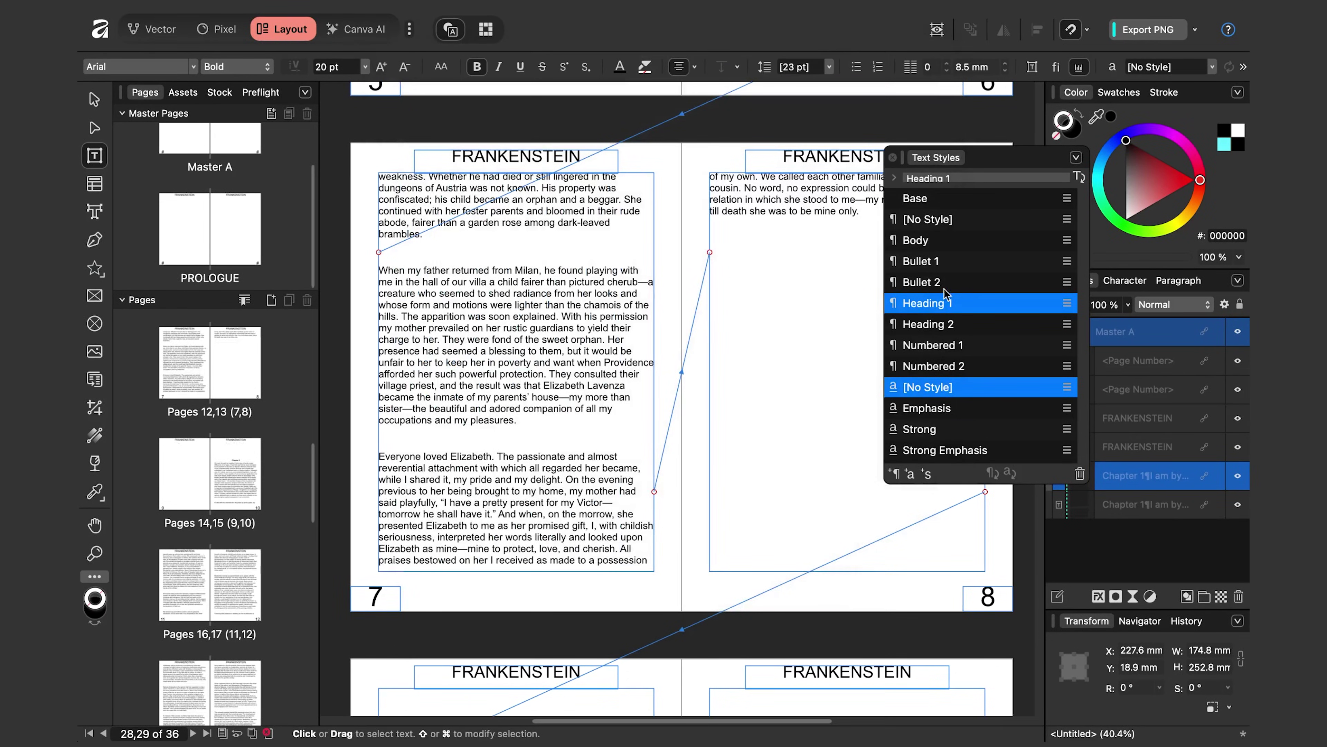
click(893, 157)
Delete the stray heading-styled sentence "Thus ended a day memorable to me; it decided my future destiny." from page 28
scroll(855, 335, down, 8)
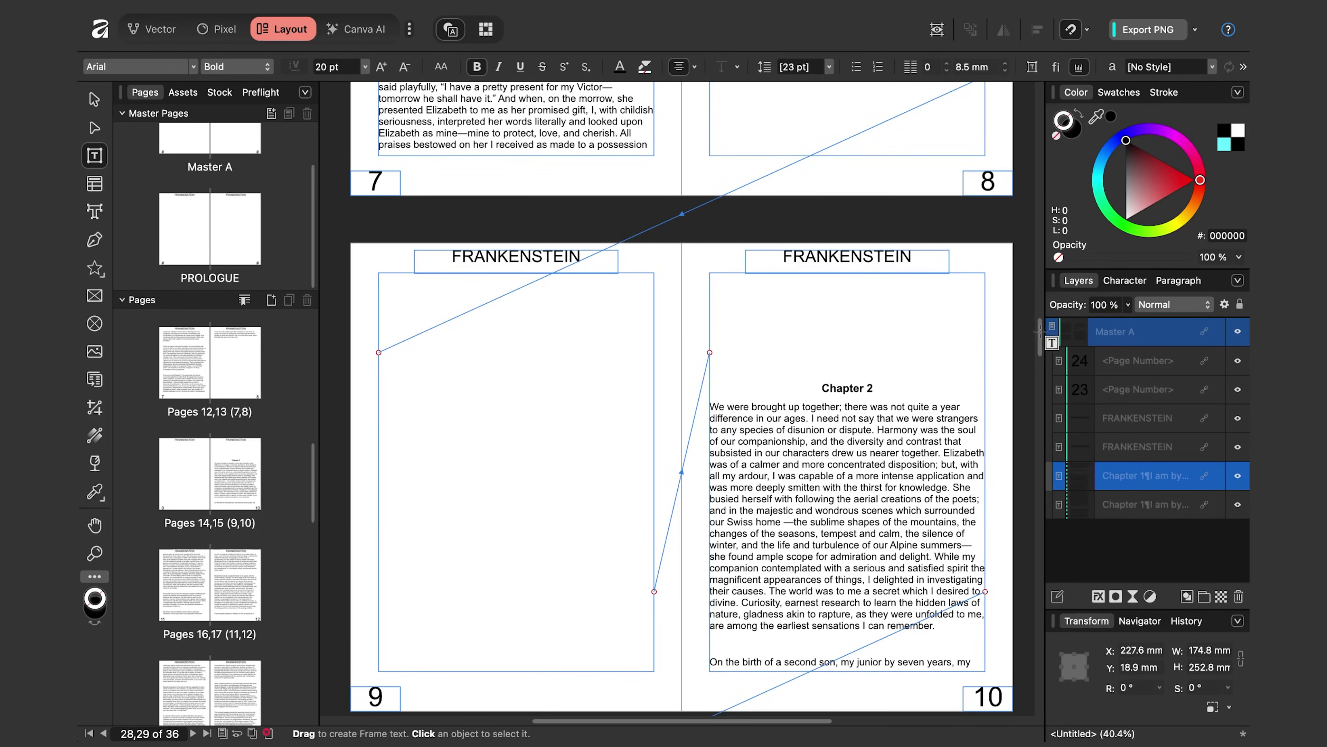
scroll(881, 377, down, 20)
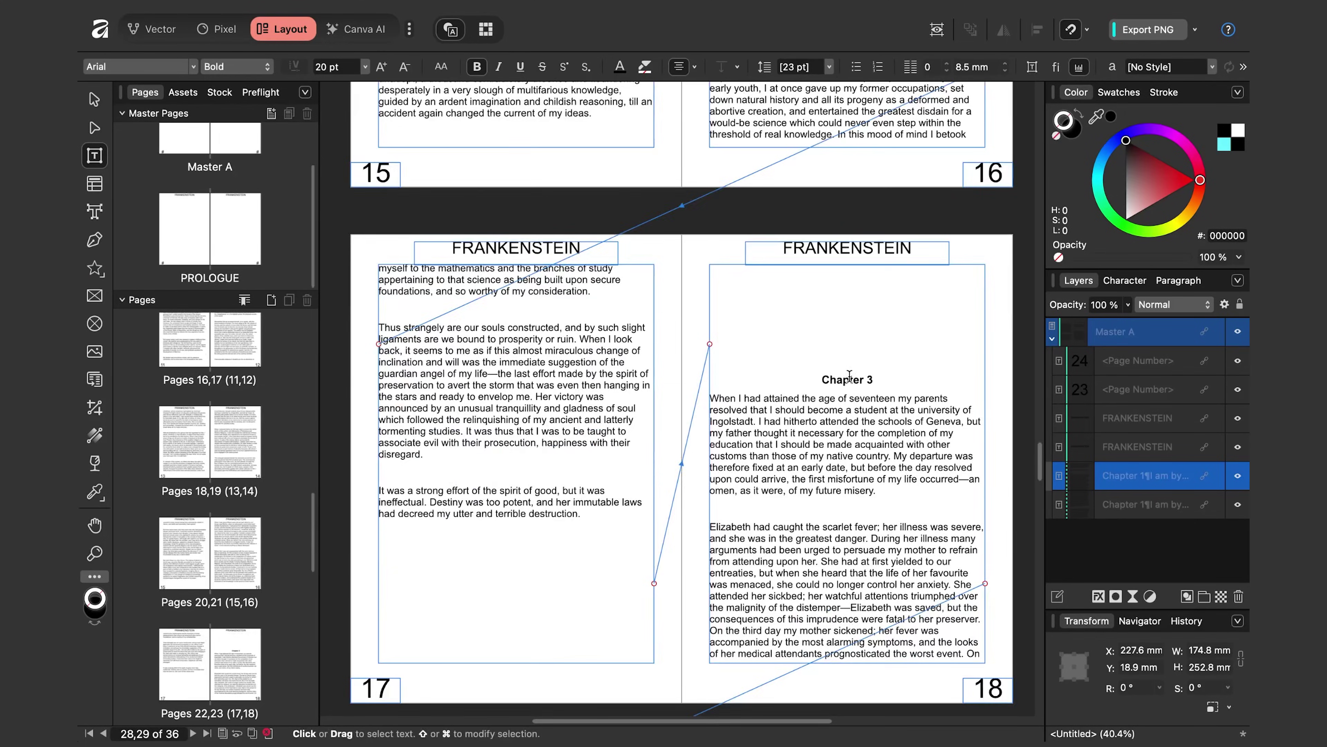
scroll(872, 378, down, 20)
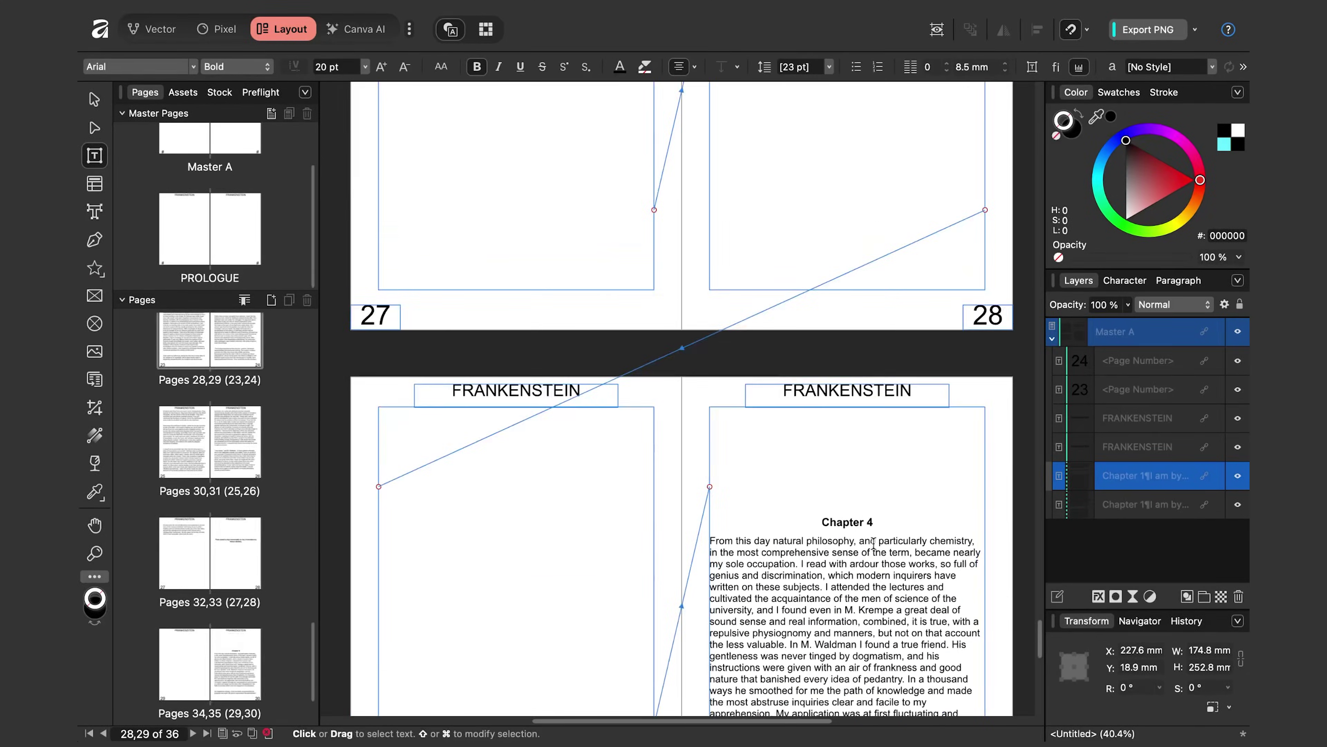
scroll(807, 361, up, 5)
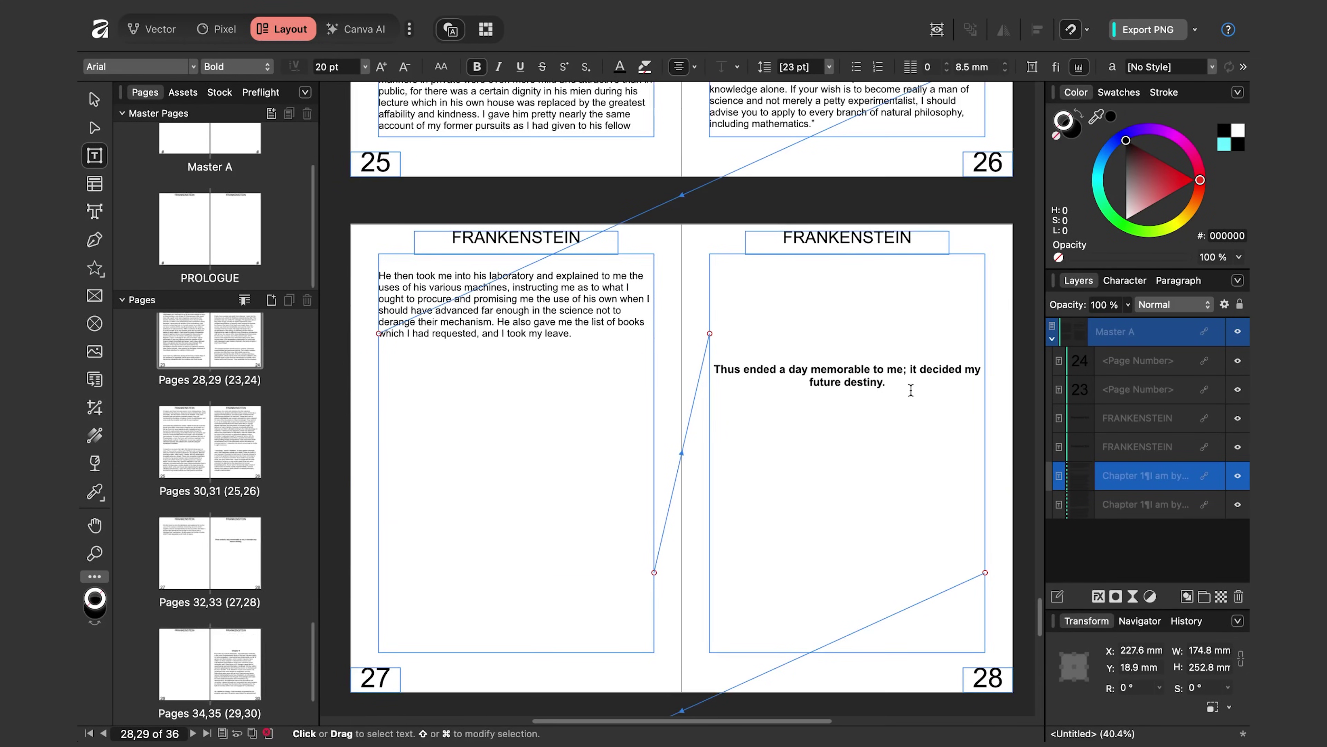
drag(911, 390, 720, 352)
key(BackSpace)
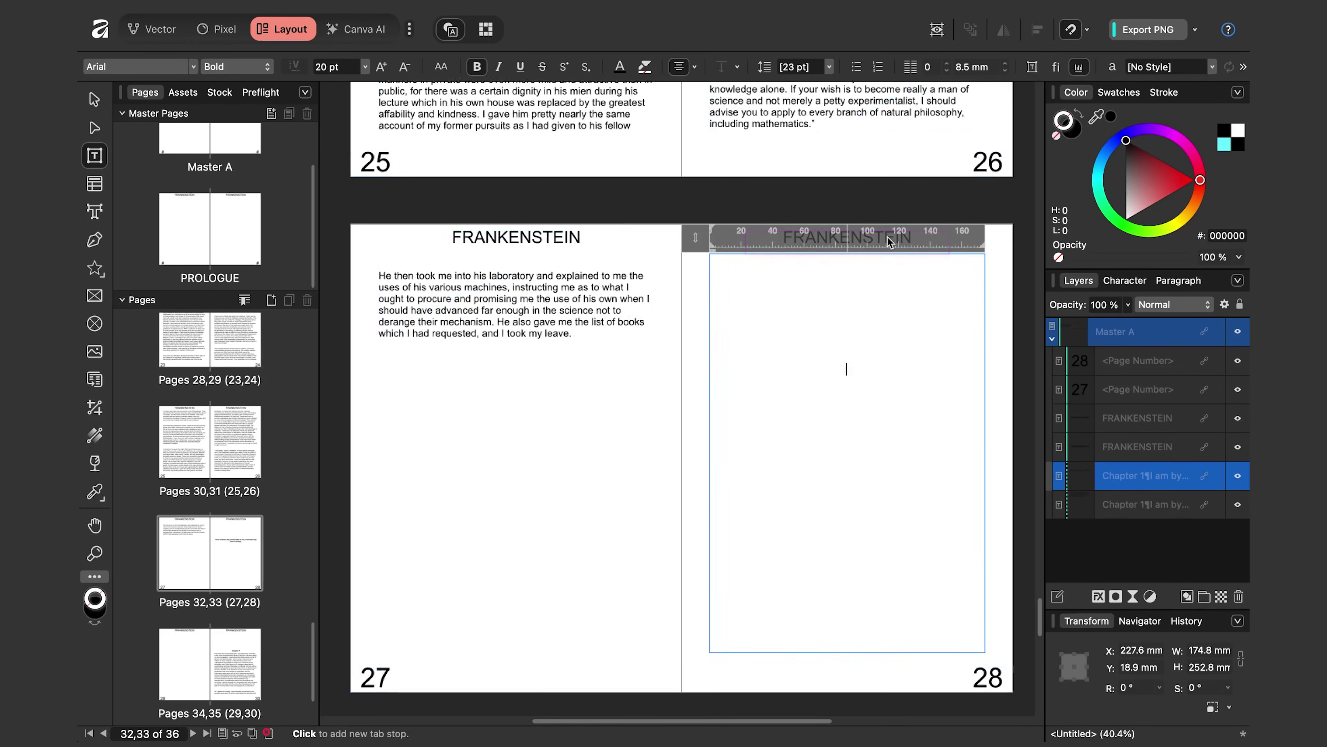
Autoflow the overflowing text from the frame on the document's last page, numbered 31, onto new pages
scroll(595, 333, up, 6)
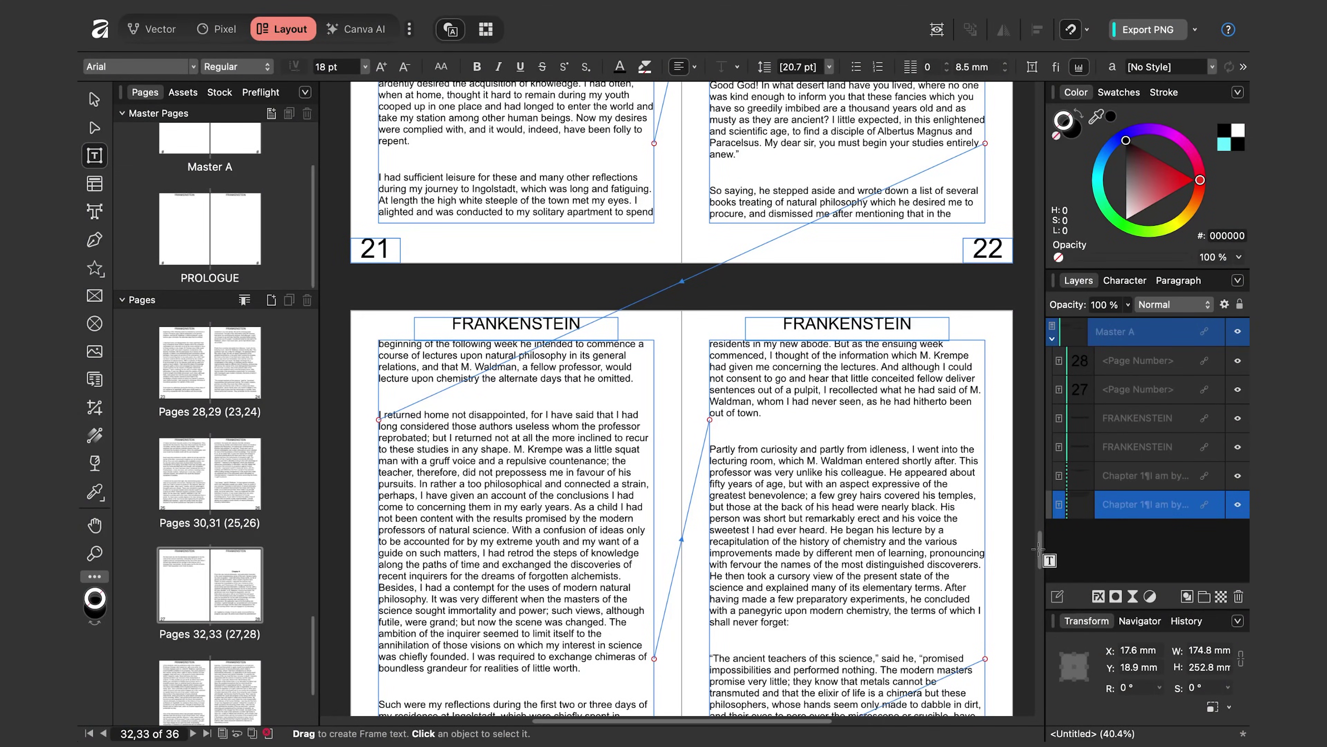
key(v)
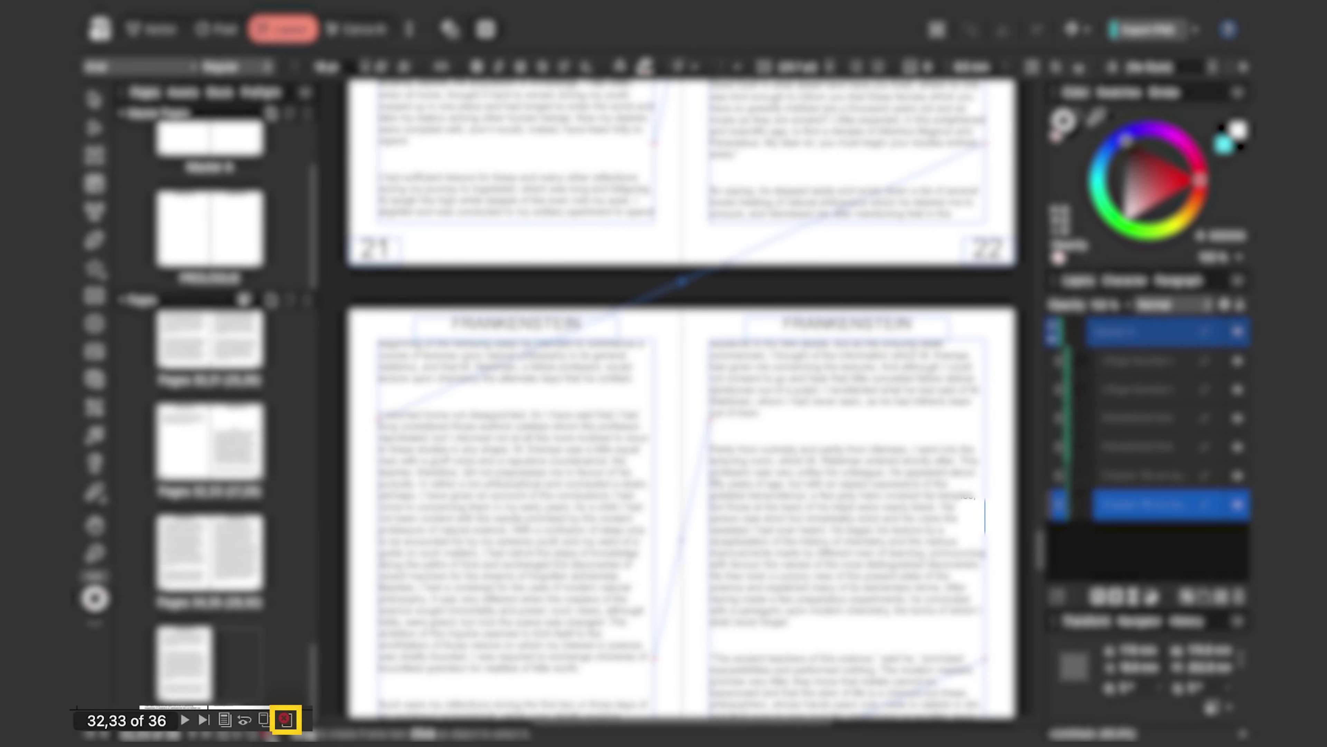
click(963, 410)
drag(1041, 548, 1049, 678)
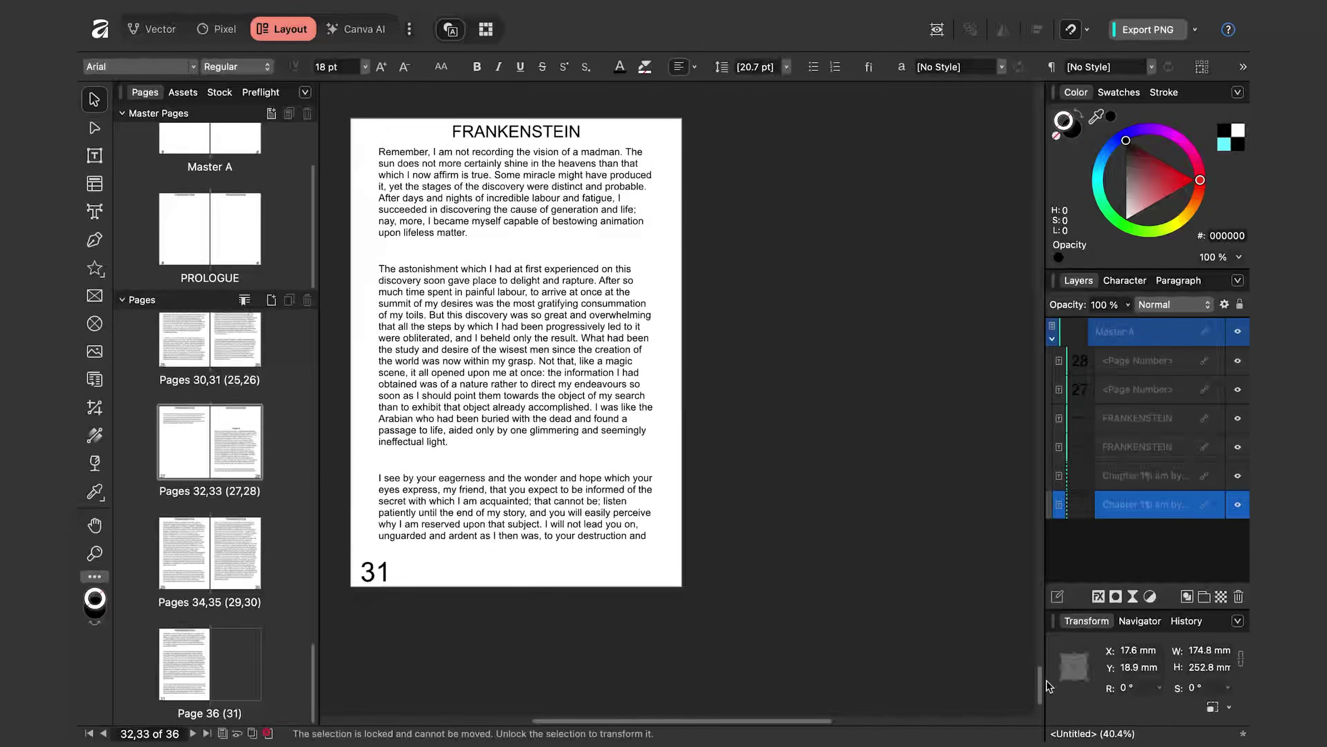
click(702, 477)
click(584, 401)
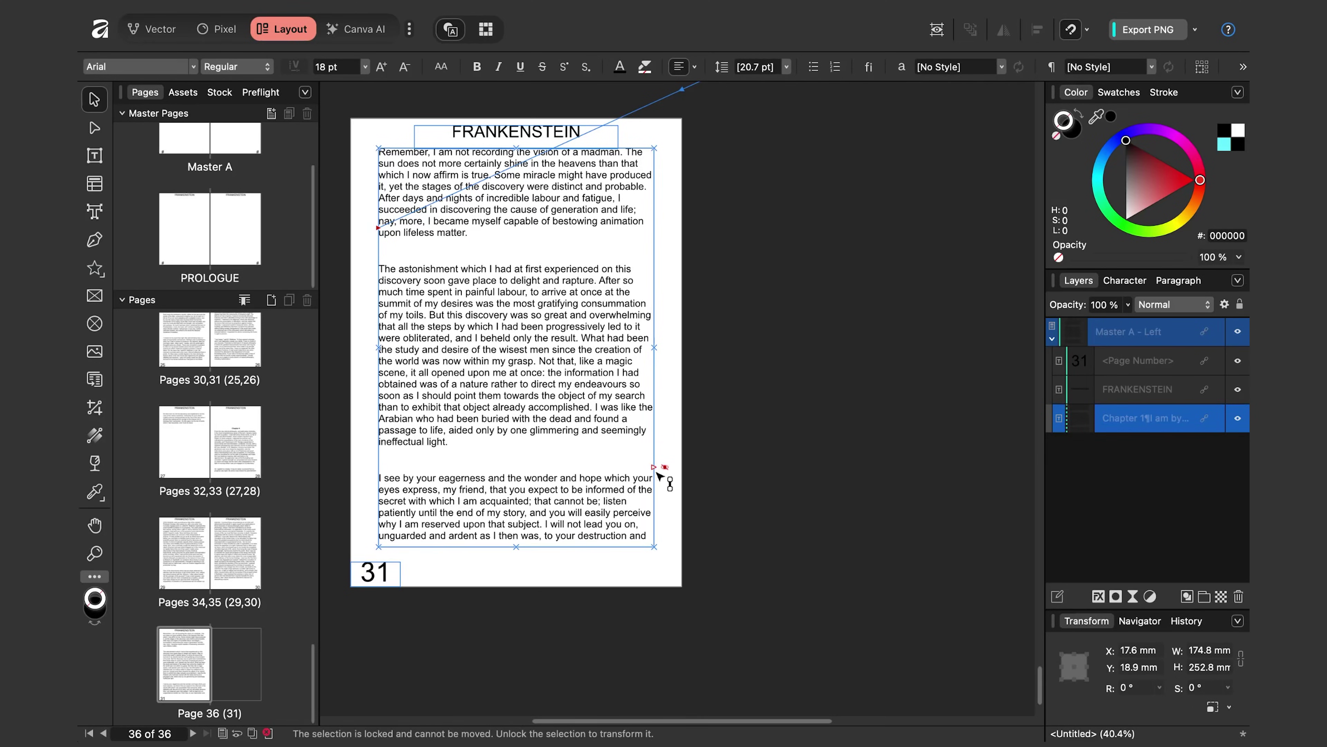
shift+click(654, 468)
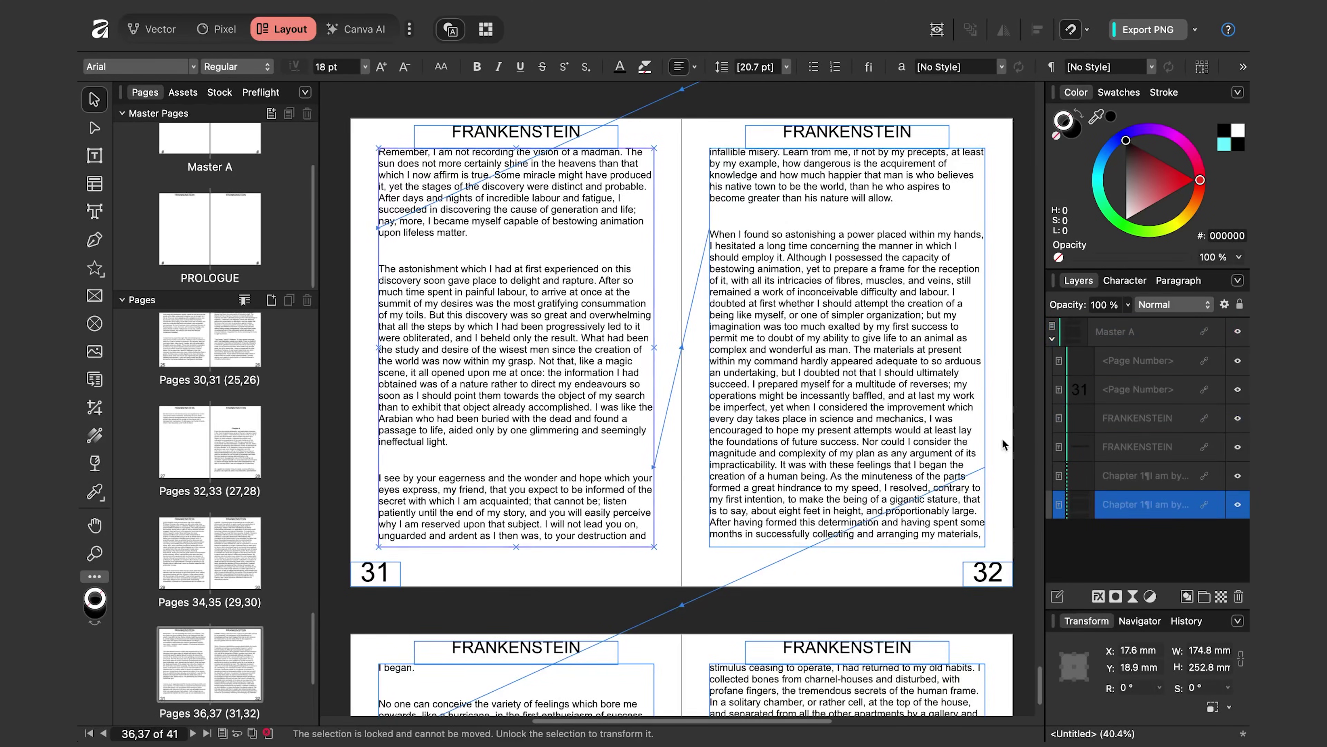
scroll(1040, 688, down, 10)
scroll(1040, 688, up, 3)
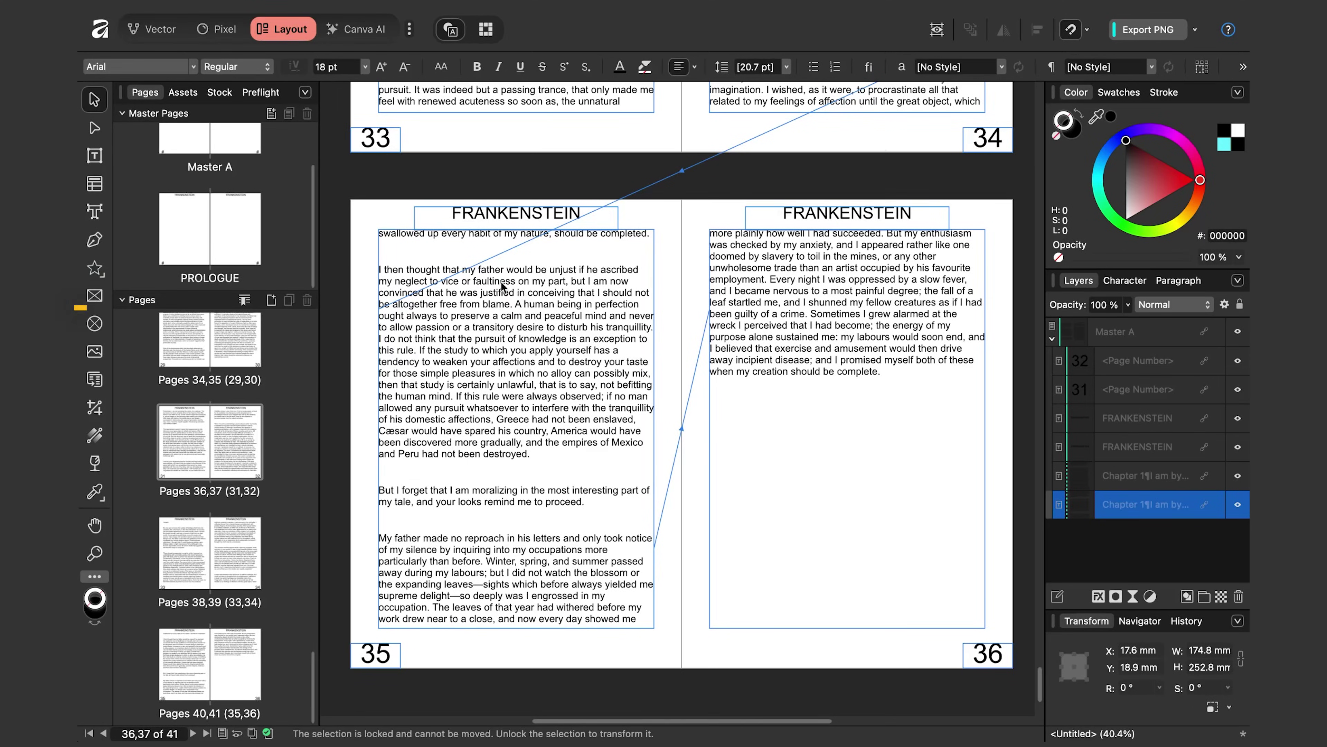
Draw a picture frame about 77 mm wide and 100 mm high over the lower text on page 19
click(94, 297)
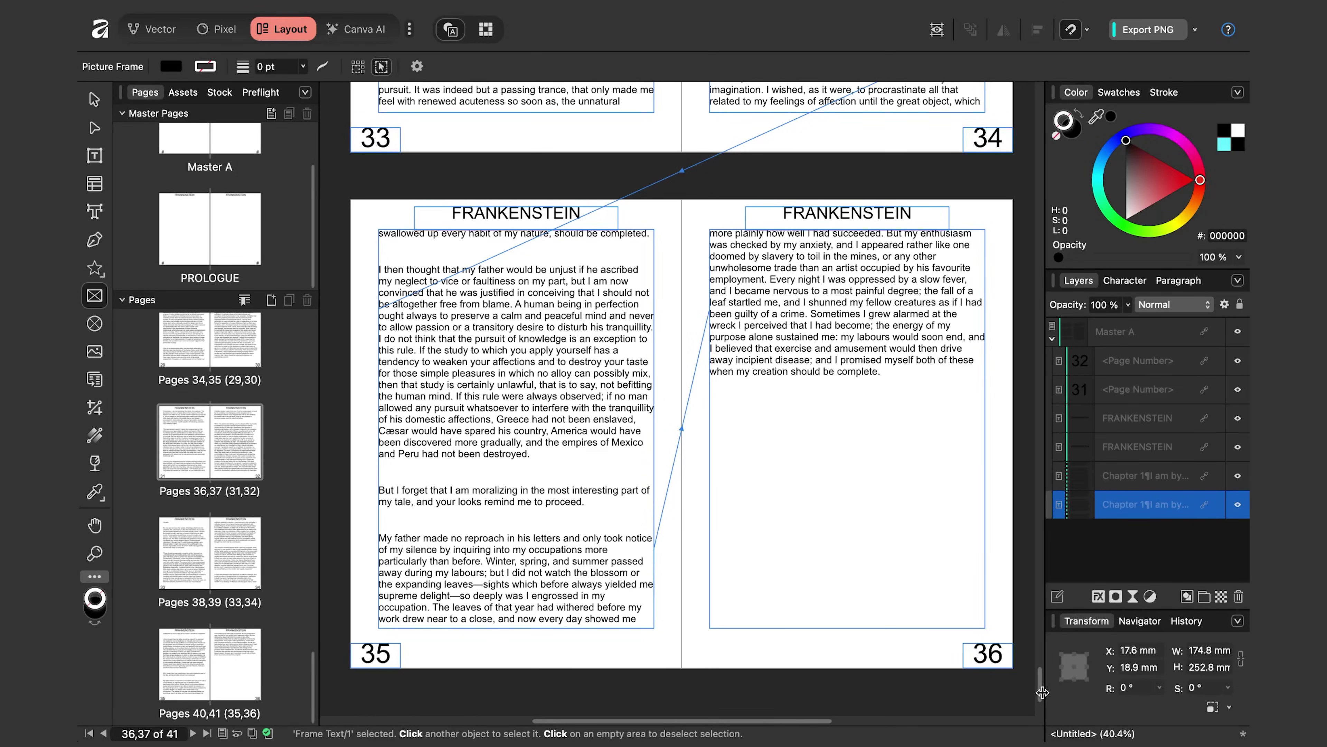
scroll(503, 196, up, 20)
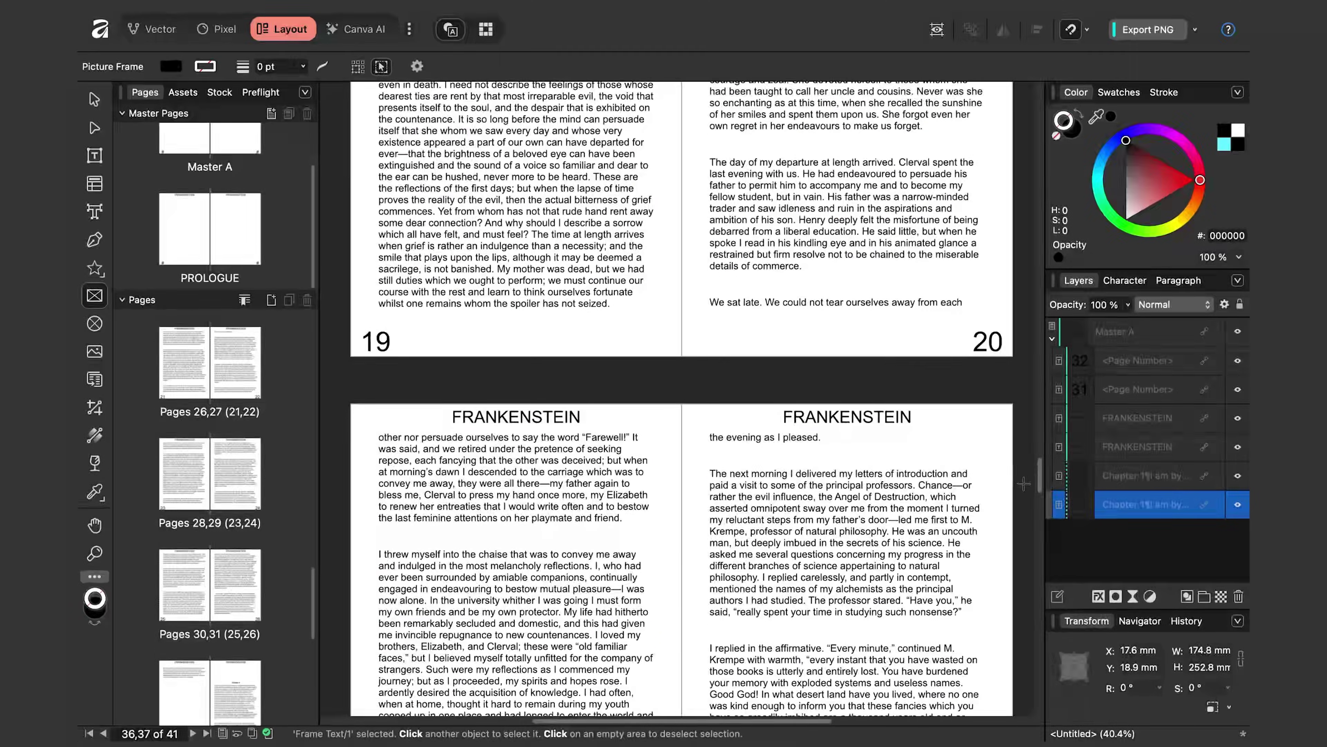
mouse_move(503, 196)
mouse_down()
mouse_move(636, 262)
mouse_move(616, 347)
mouse_move(626, 356)
mouse_up()
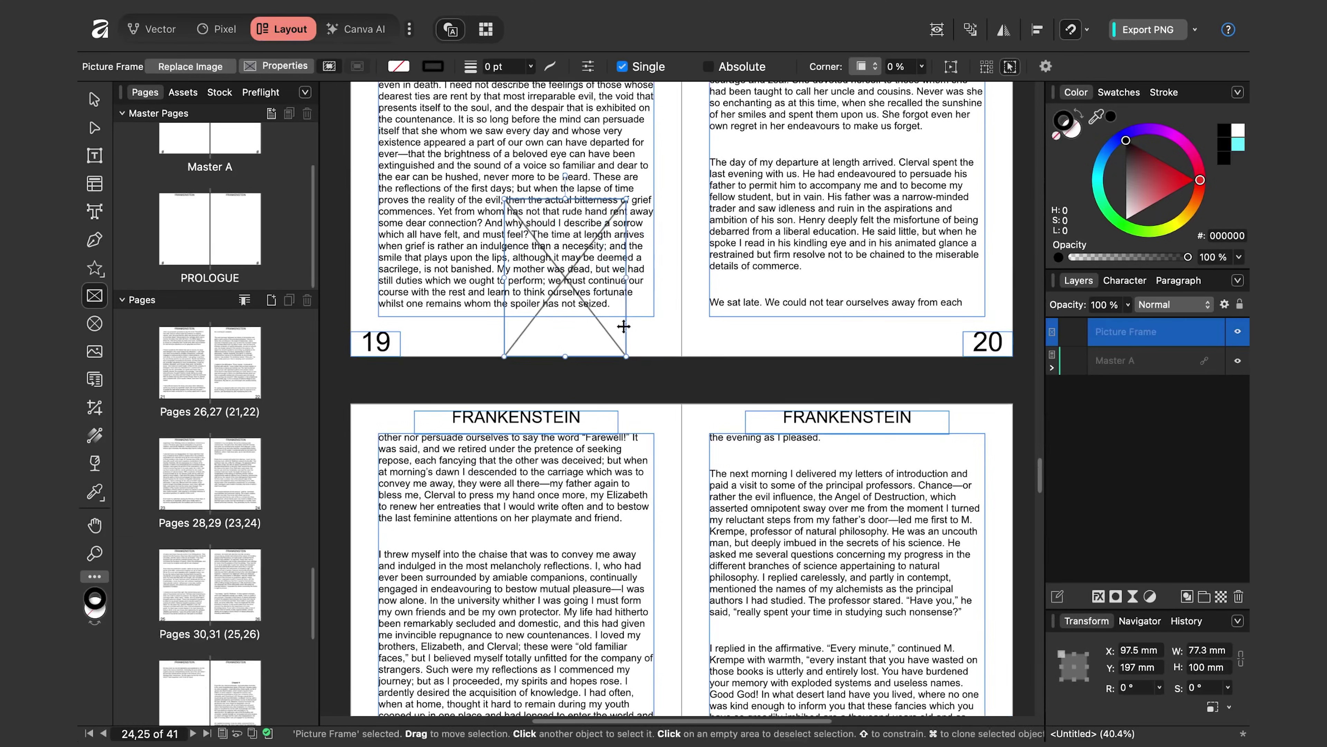
Enlarge the picture frame to about 115 by 165 mm and reposition it over the text on page 19, reaching into the gutter
click(95, 100)
drag(626, 199, 640, 102)
scroll(572, 226, up, 2)
drag(573, 227, 765, 231)
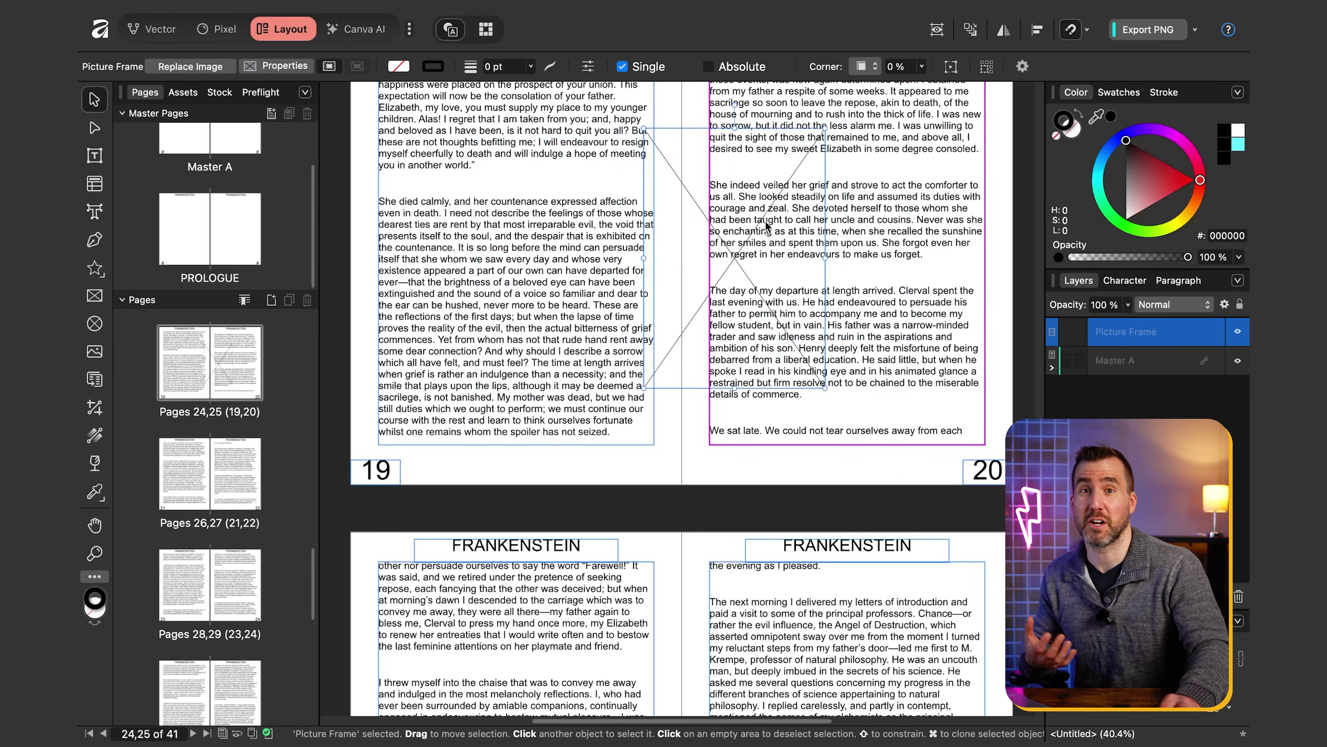
drag(766, 231, 672, 199)
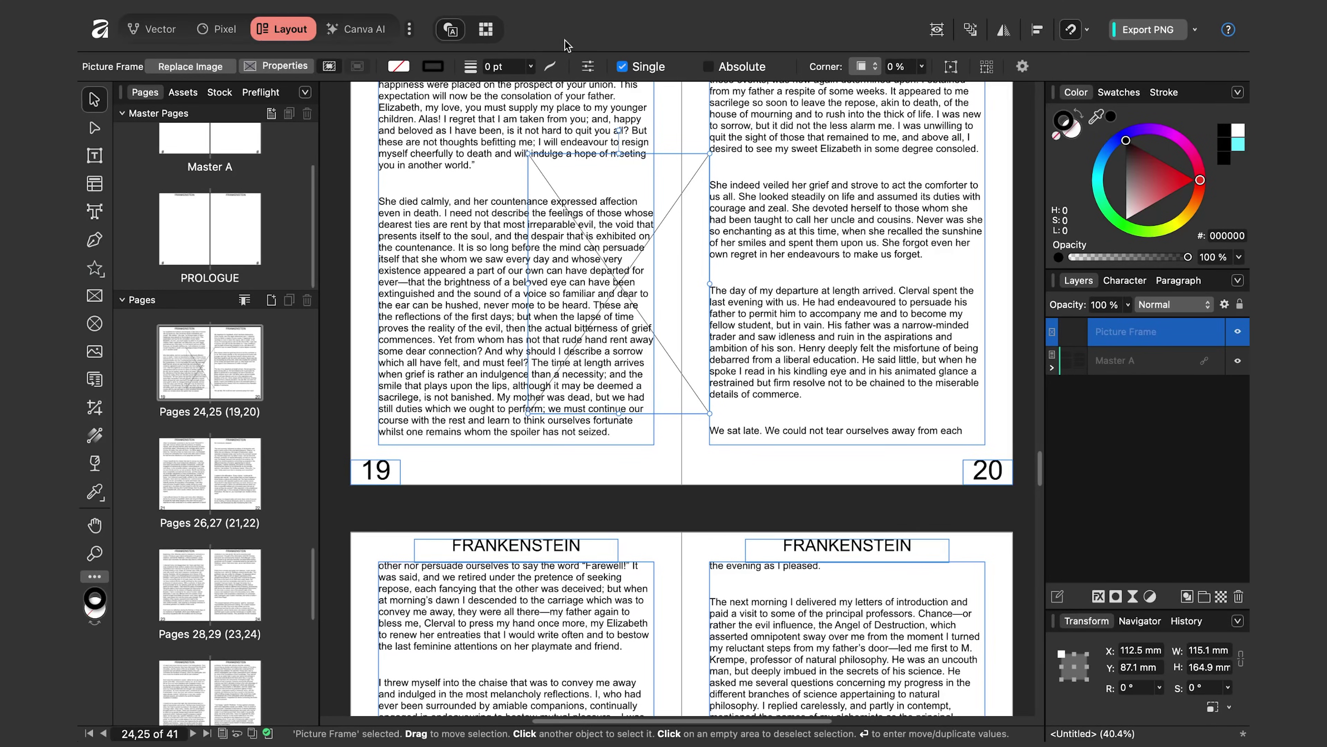
Customize the toolbar by adding the Wrapping item group to its empty space, and finish the customization
right_click(566, 26)
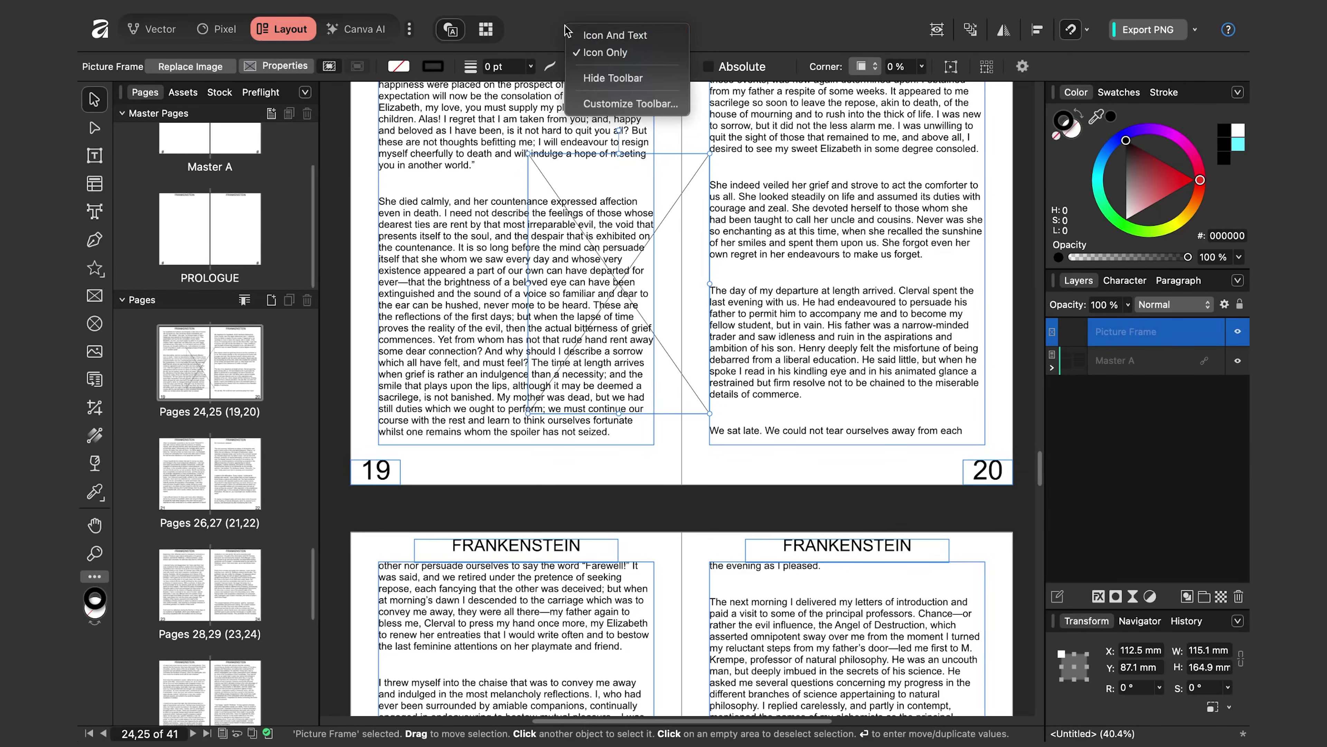
click(657, 166)
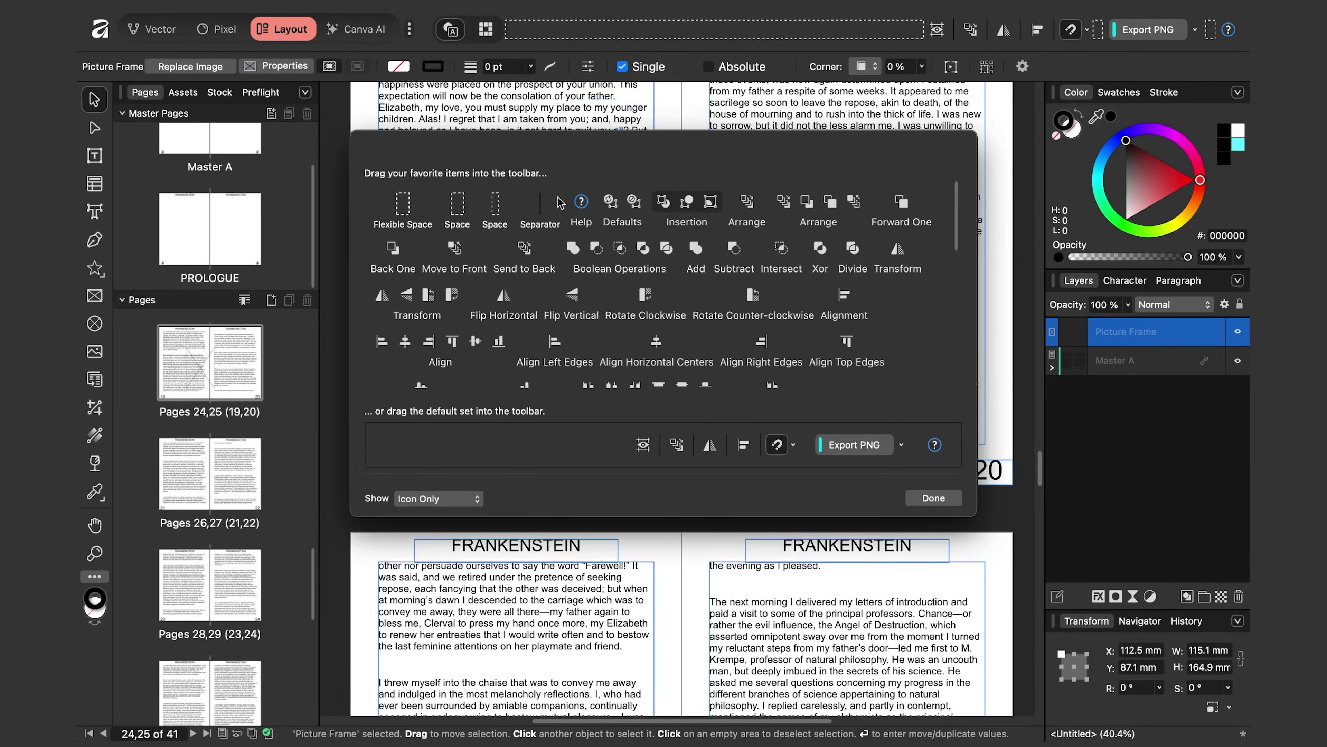
scroll(813, 323, down, 3)
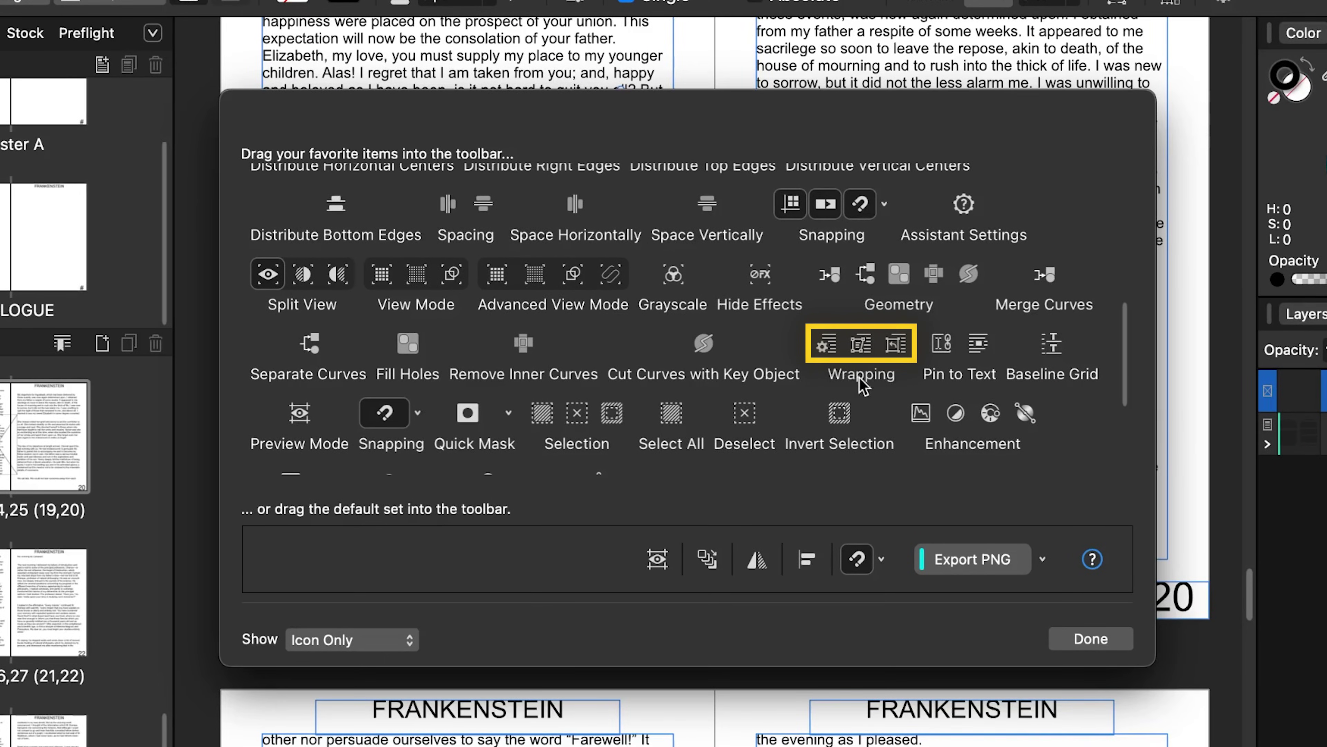
drag(867, 376, 606, 0)
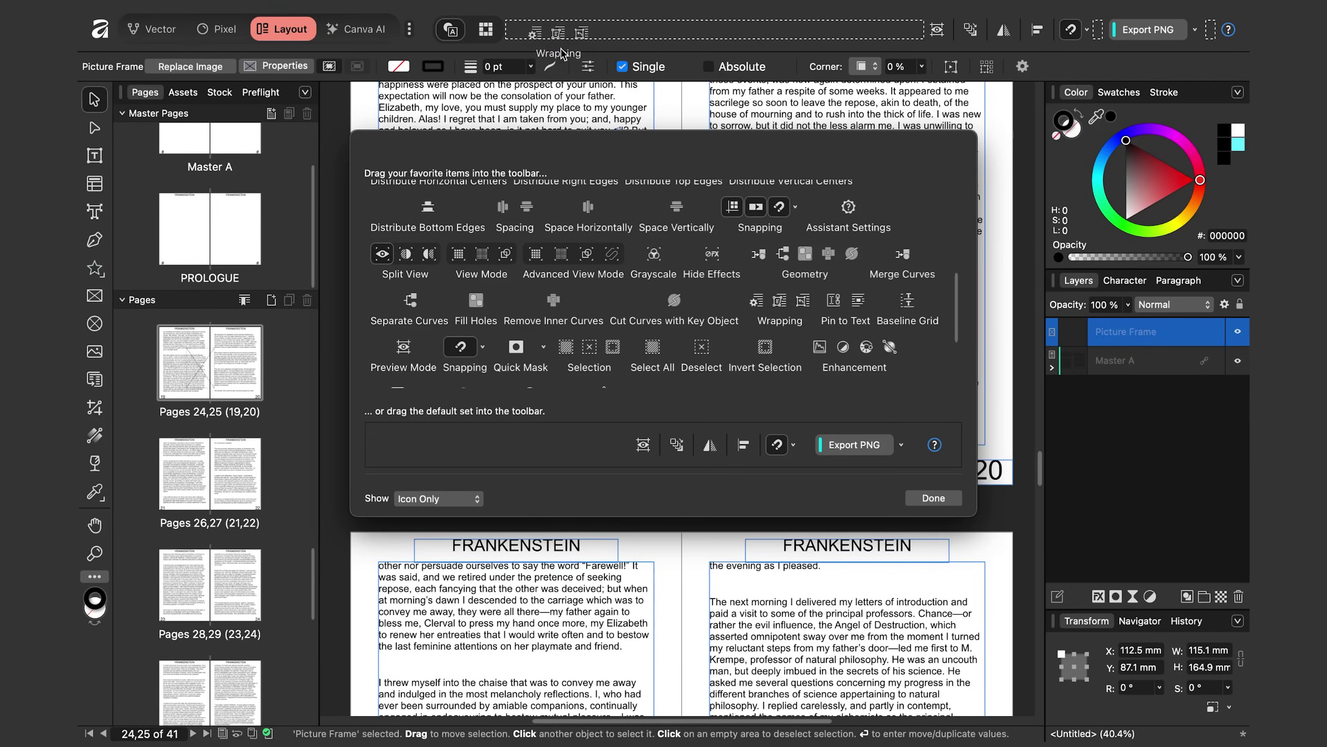
click(933, 497)
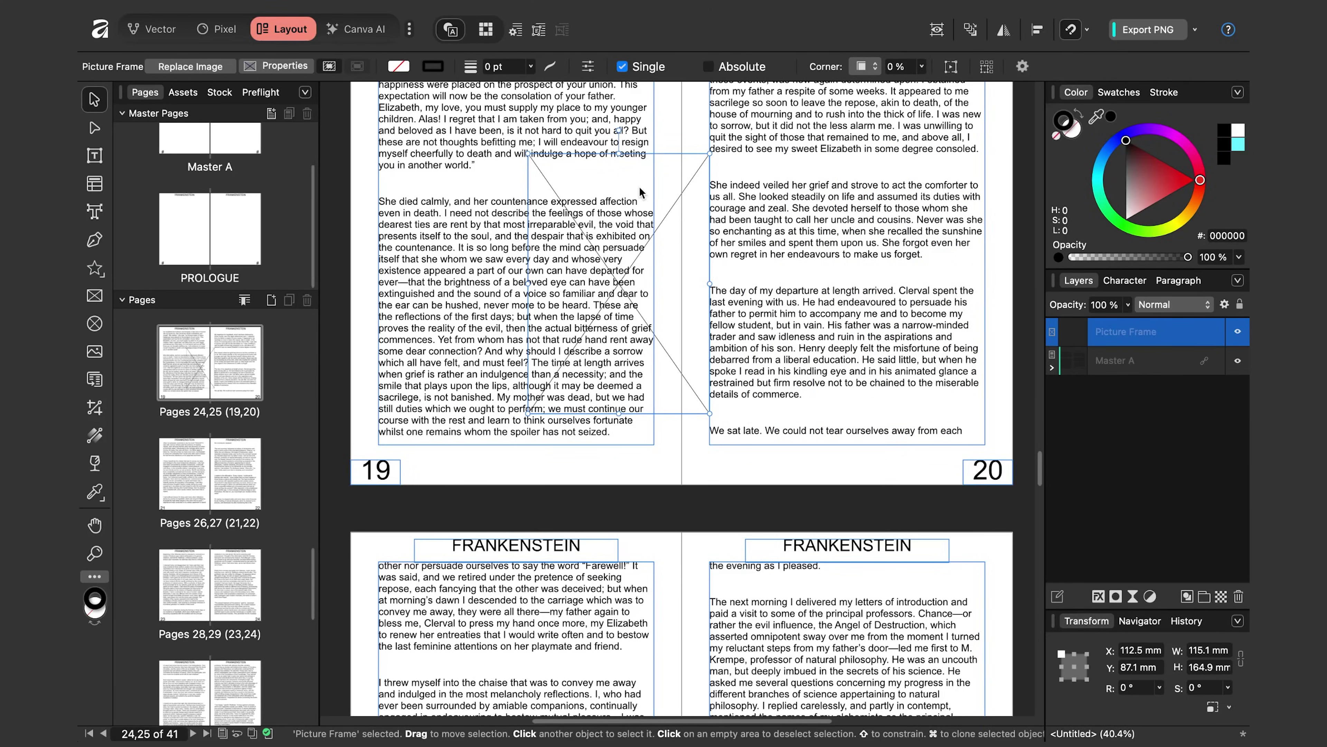
Set the picture frame's text wrap style to Jump and close the text wrap settings
click(515, 30)
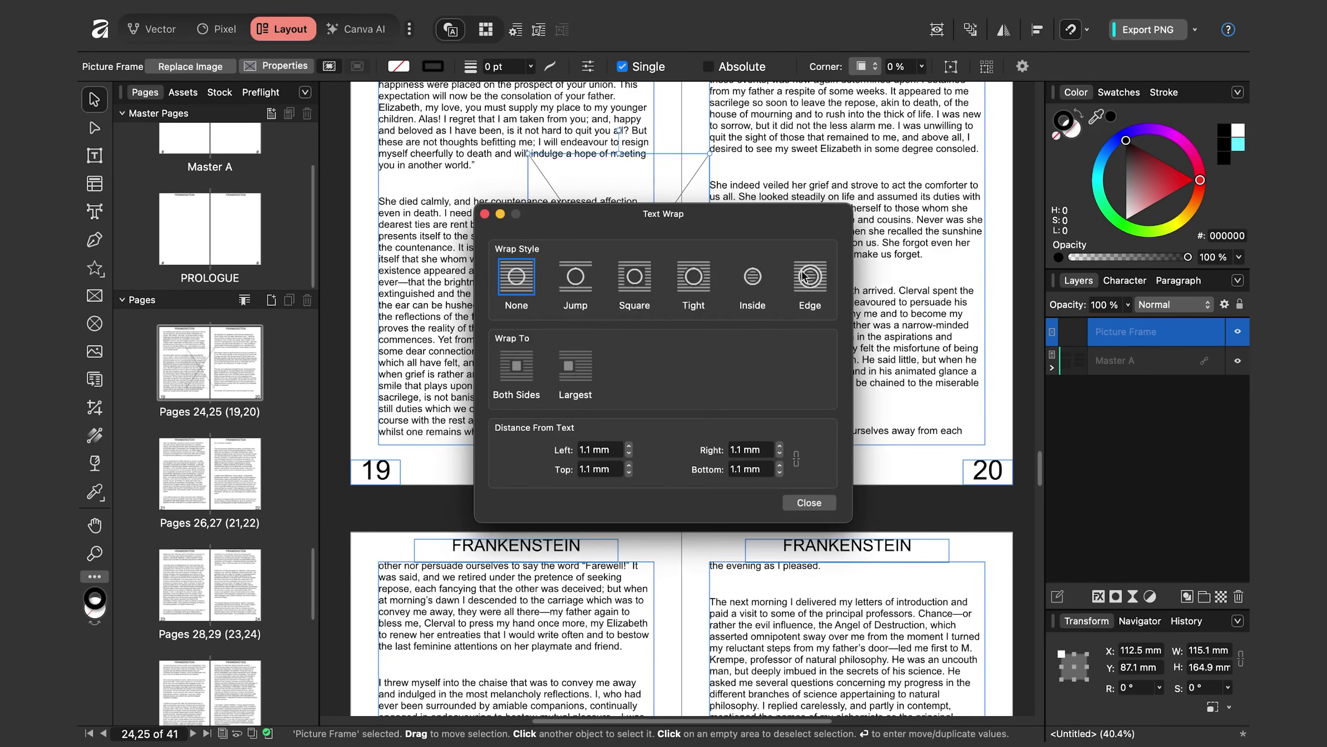
click(576, 282)
click(809, 502)
Move the picture frame, sized about 113 by 164 mm, onto page 20 within the text column
mouse_move(653, 274)
mouse_down()
mouse_move(570, 242)
mouse_move(803, 264)
mouse_move(750, 549)
mouse_move(665, 274)
mouse_move(743, 256)
mouse_move(847, 292)
mouse_move(868, 533)
mouse_move(689, 432)
mouse_move(653, 258)
mouse_up()
scroll(800, 272, down, 5)
drag(697, 183, 840, 250)
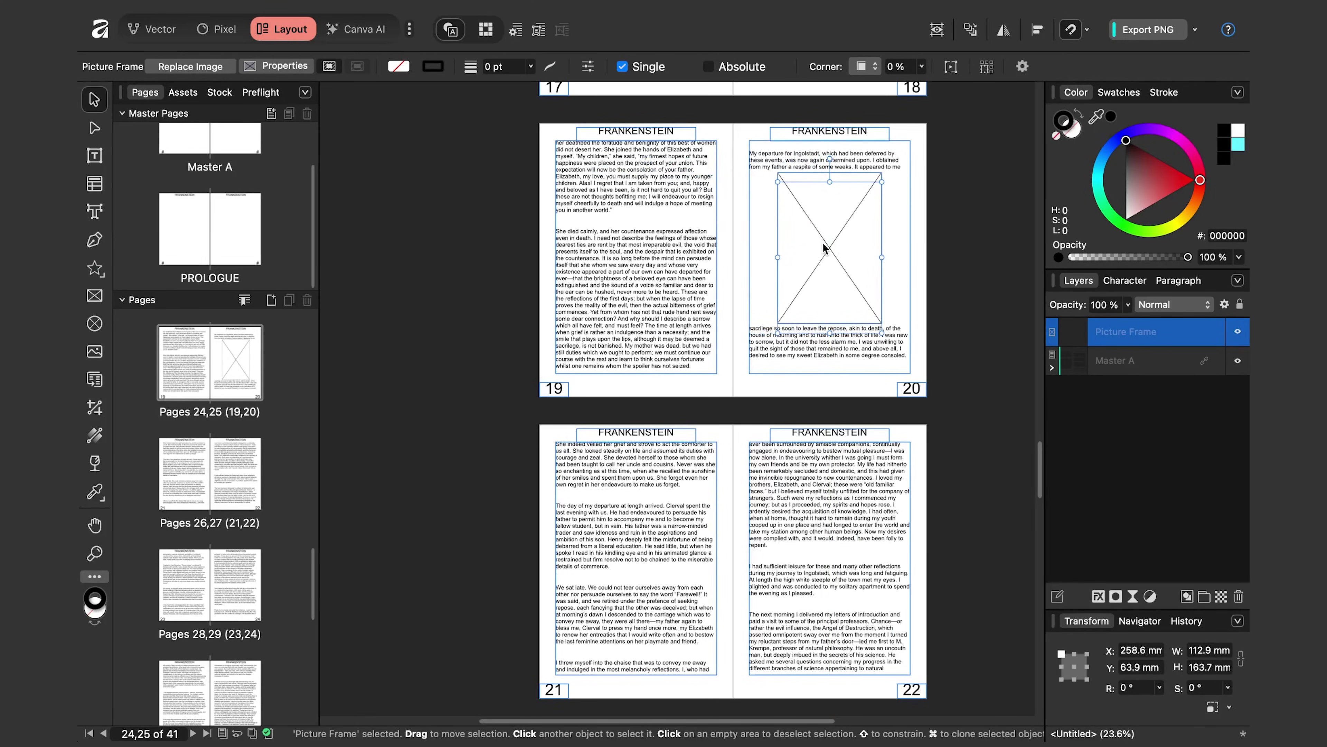
Fill the picture frame with the image file frankenstein.png
click(217, 75)
click(570, 312)
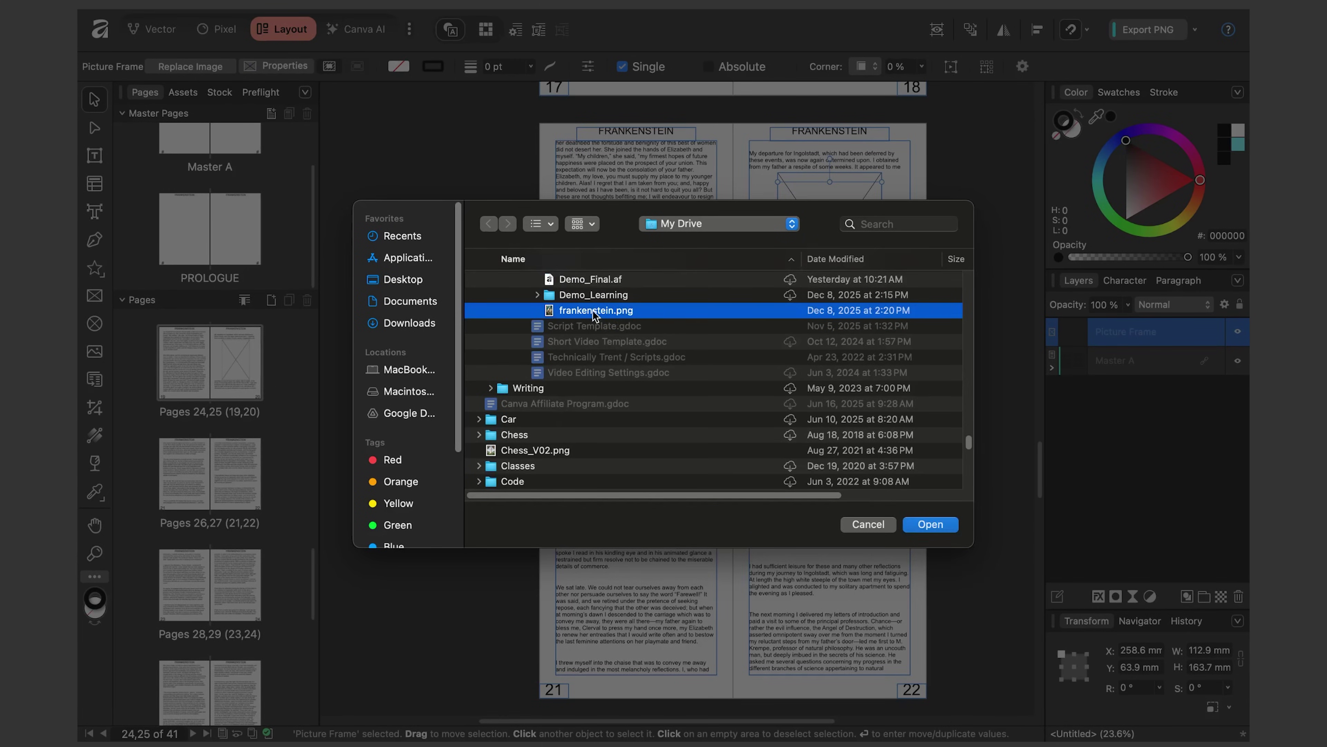
click(938, 523)
Move the filled picture frame into the text column of page 21 and check the text flow on the document's last page
drag(845, 305, 542, 623)
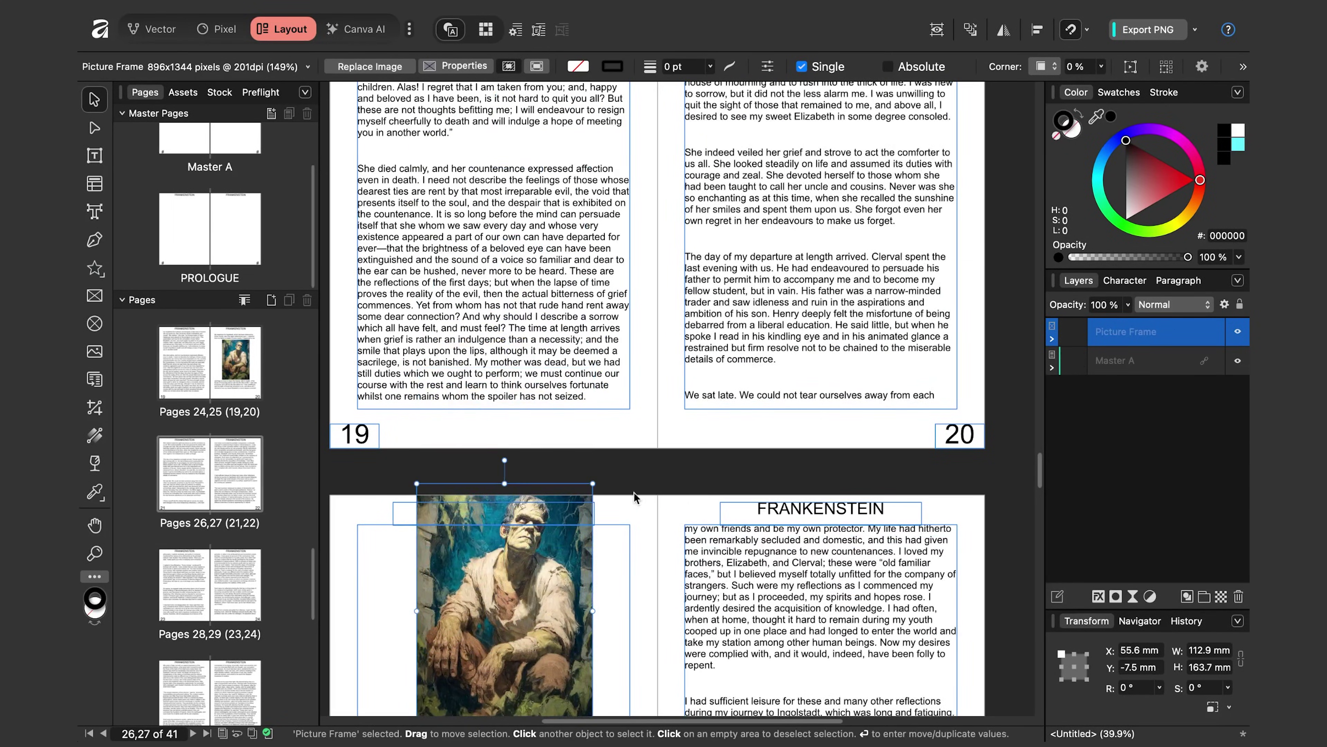
scroll(570, 471, down, 5)
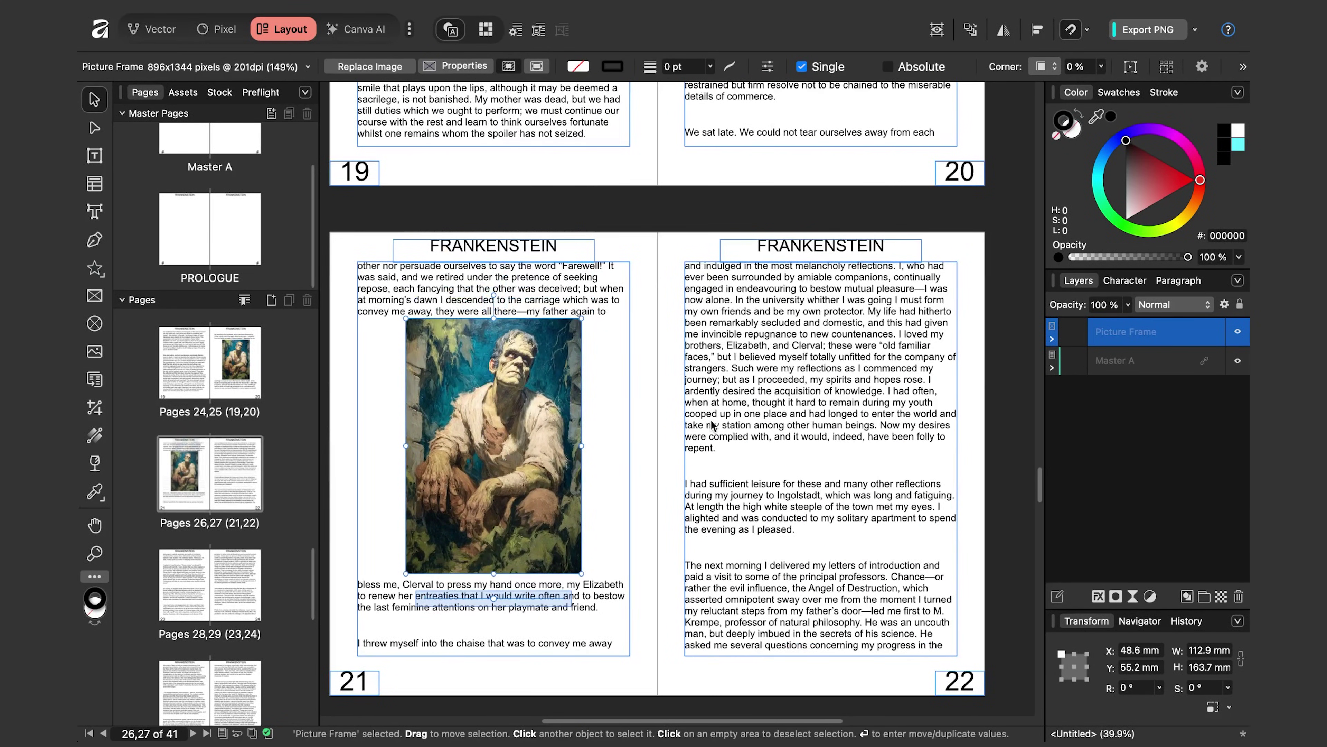
drag(1041, 483, 1077, 696)
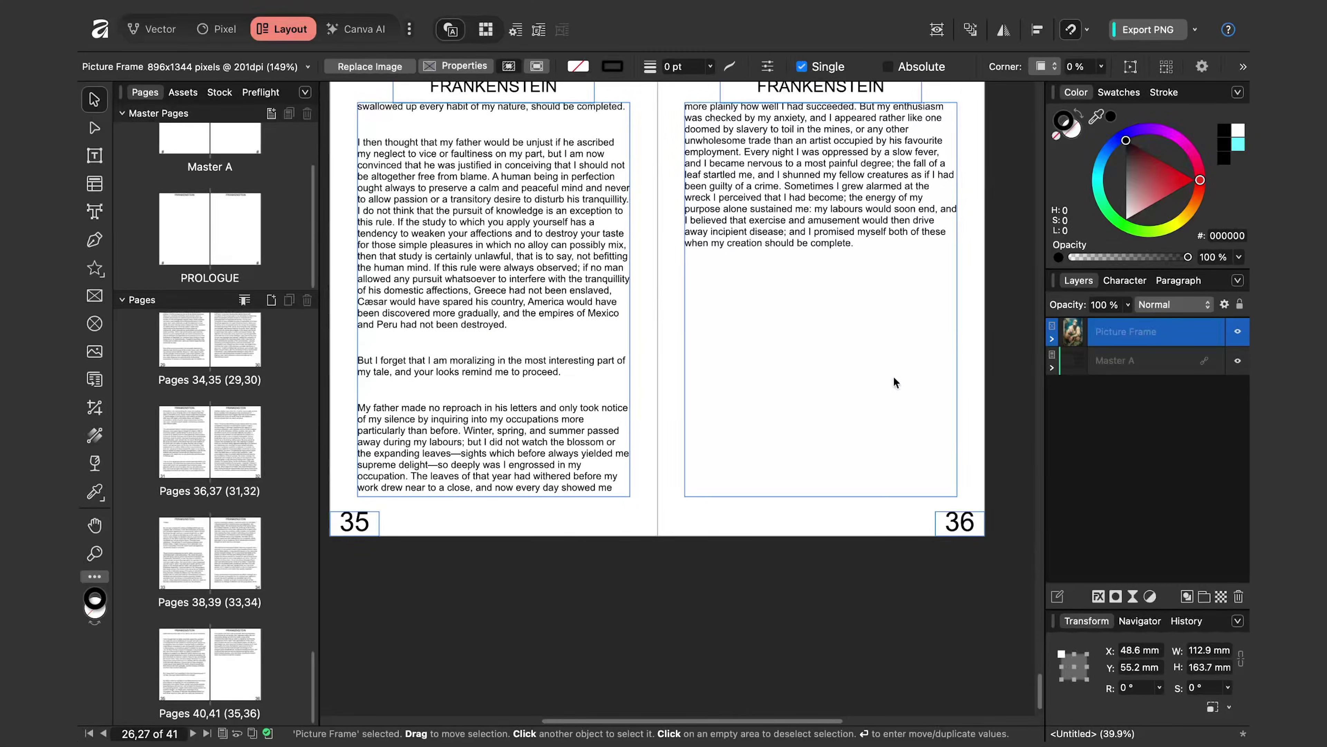